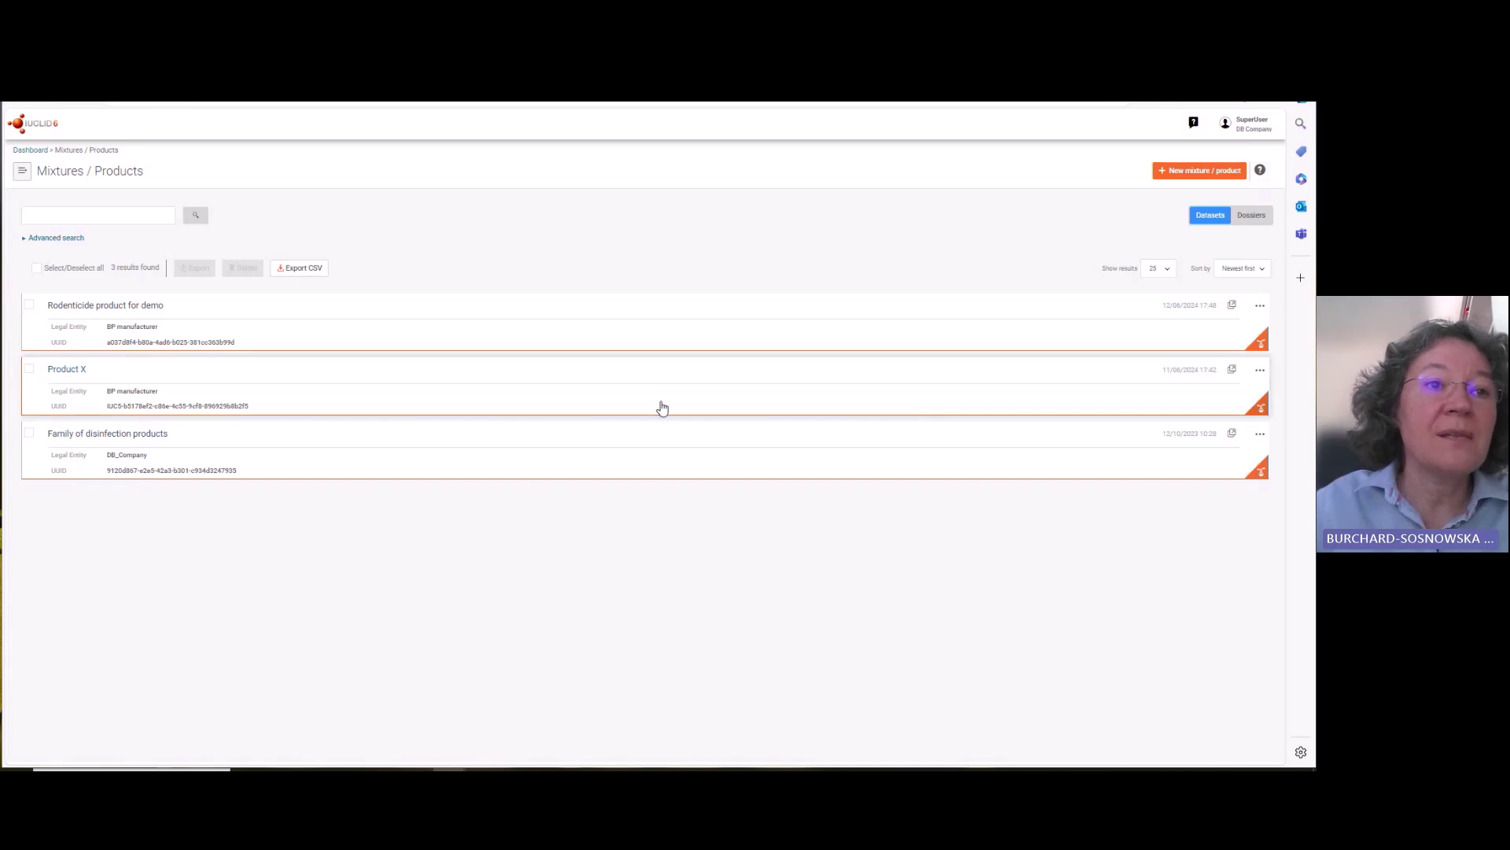
- Open the "Rodenticide product for demo" dataset and expand section 1 Applicant down to the location of manufacturing sites record
click(397, 327)
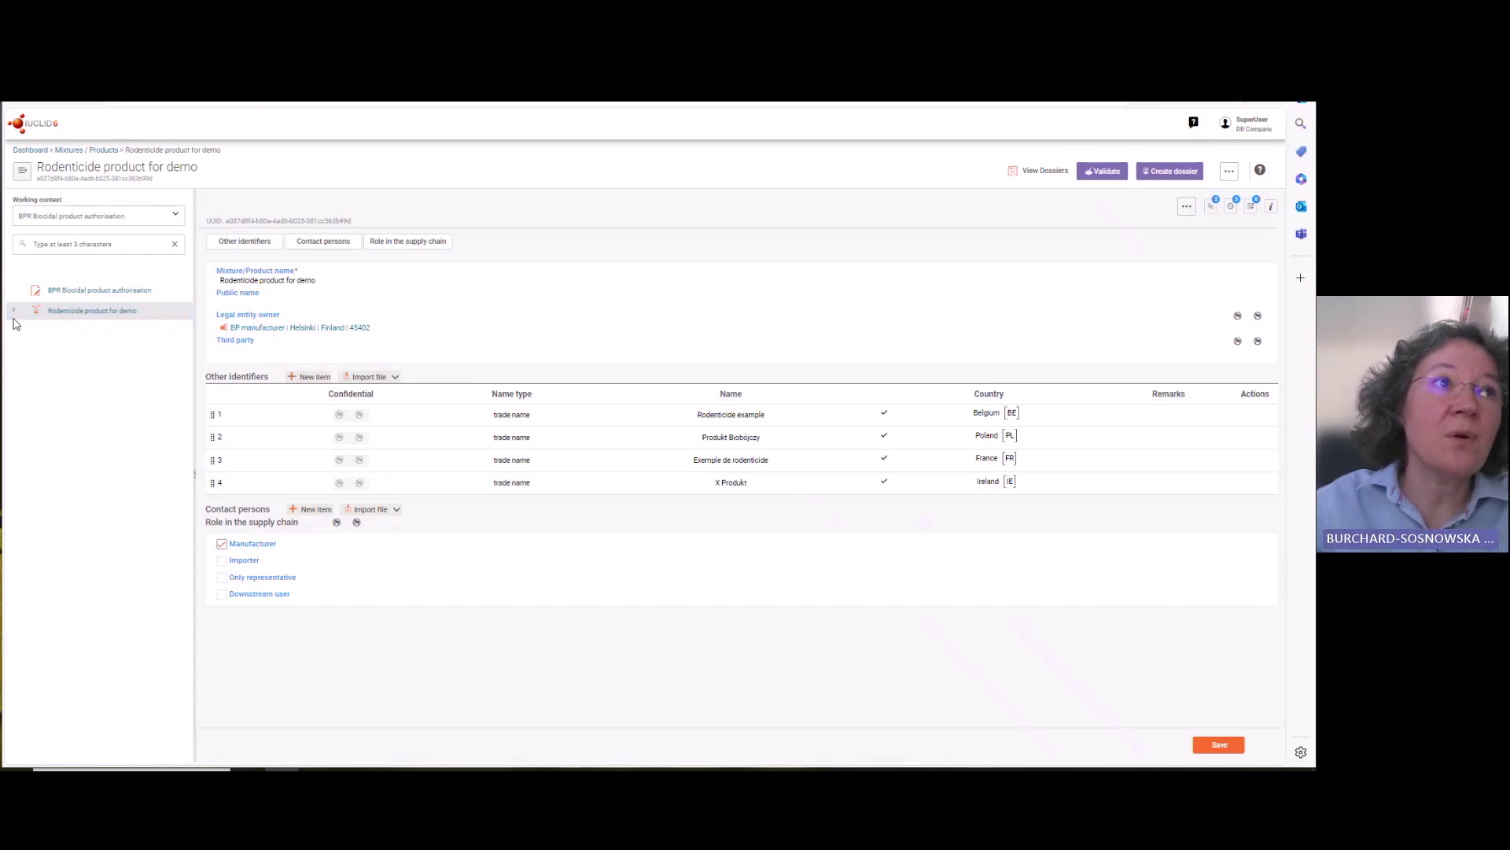
click(13, 314)
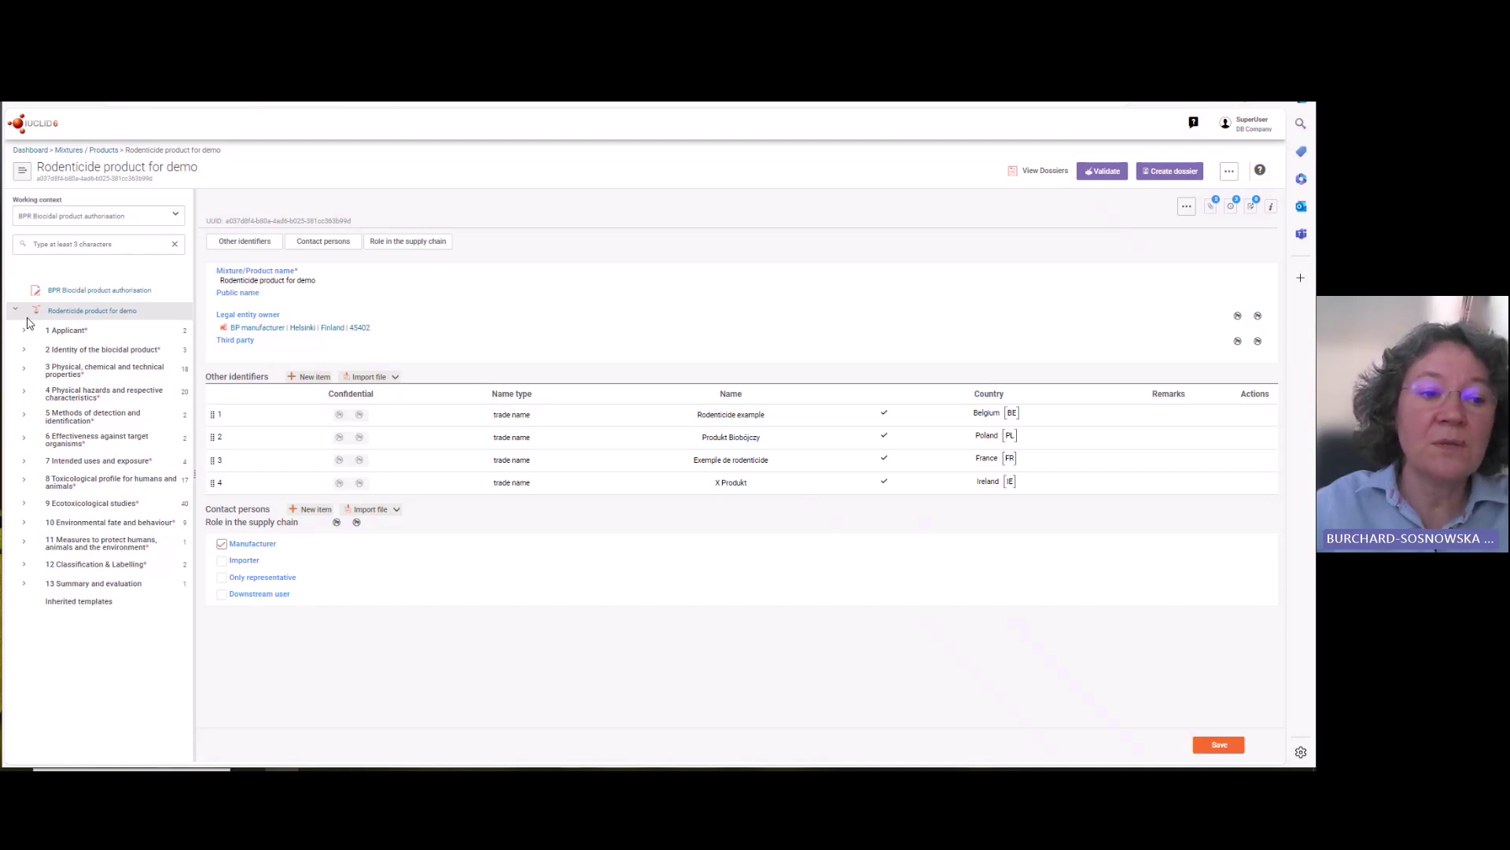
click(27, 315)
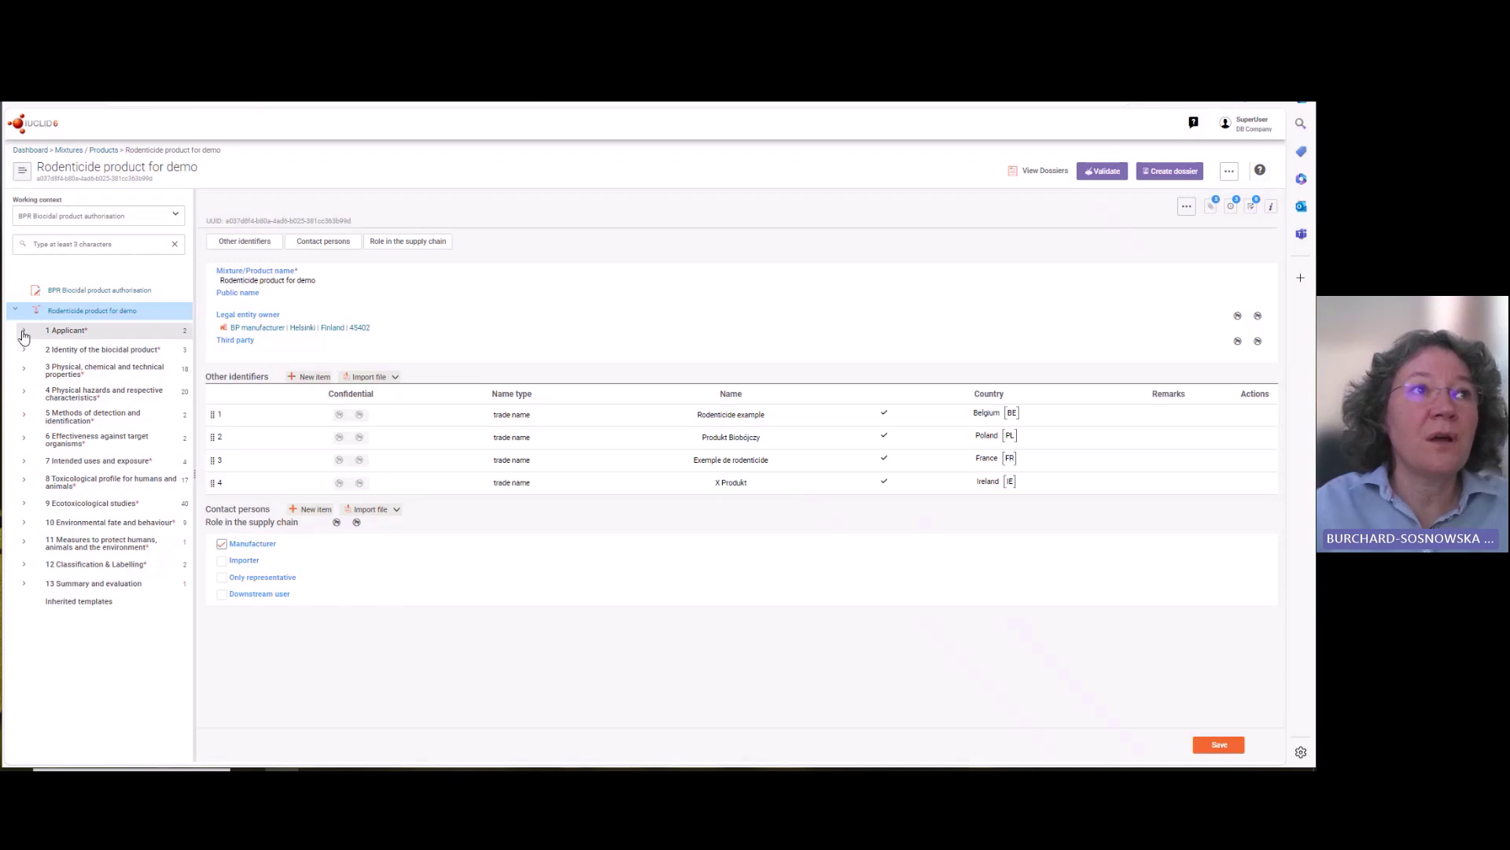
click(24, 331)
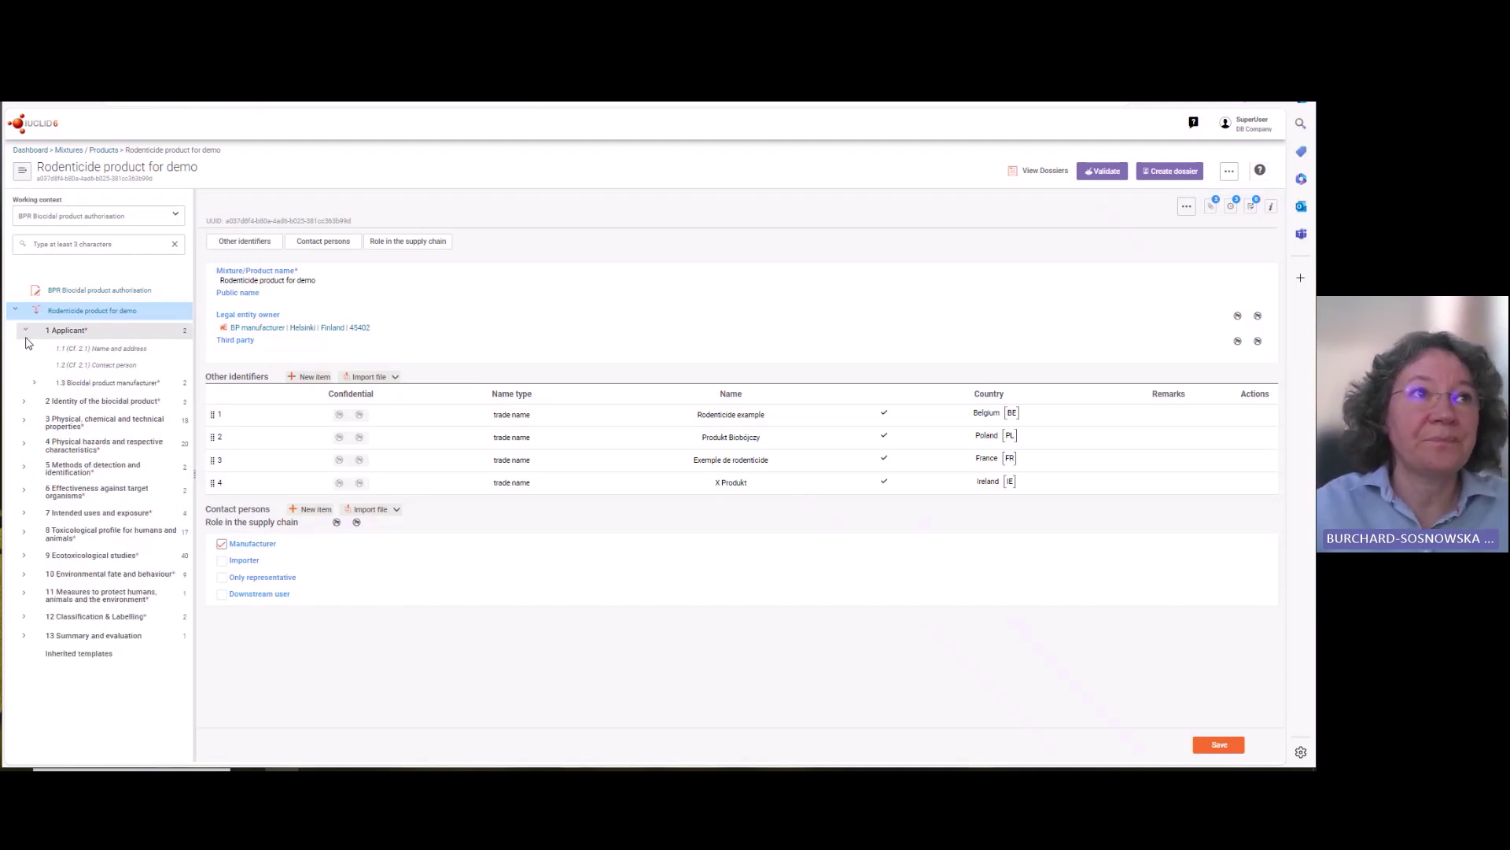
click(35, 383)
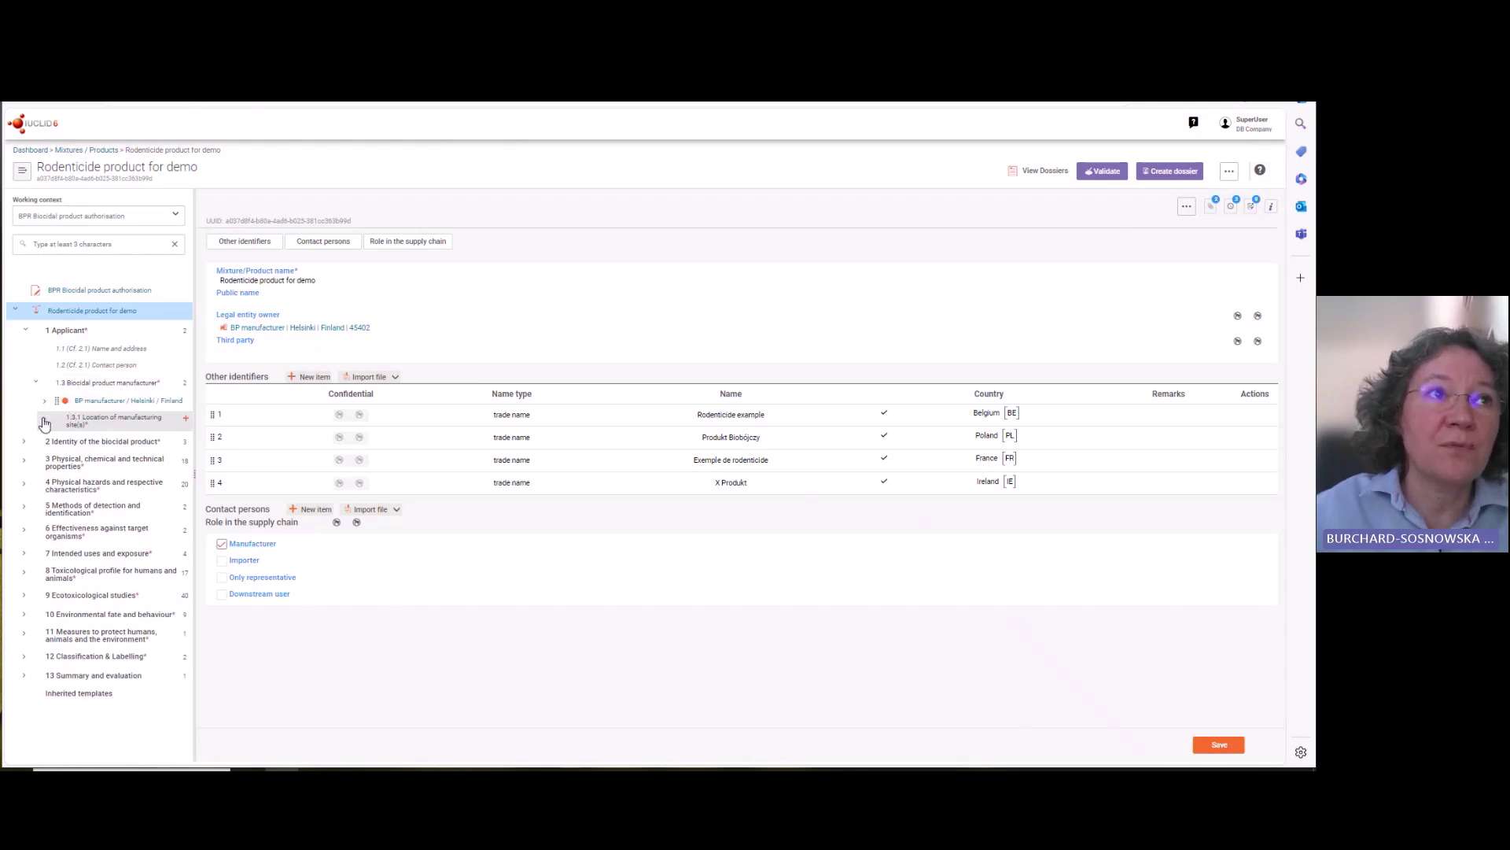
click(44, 422)
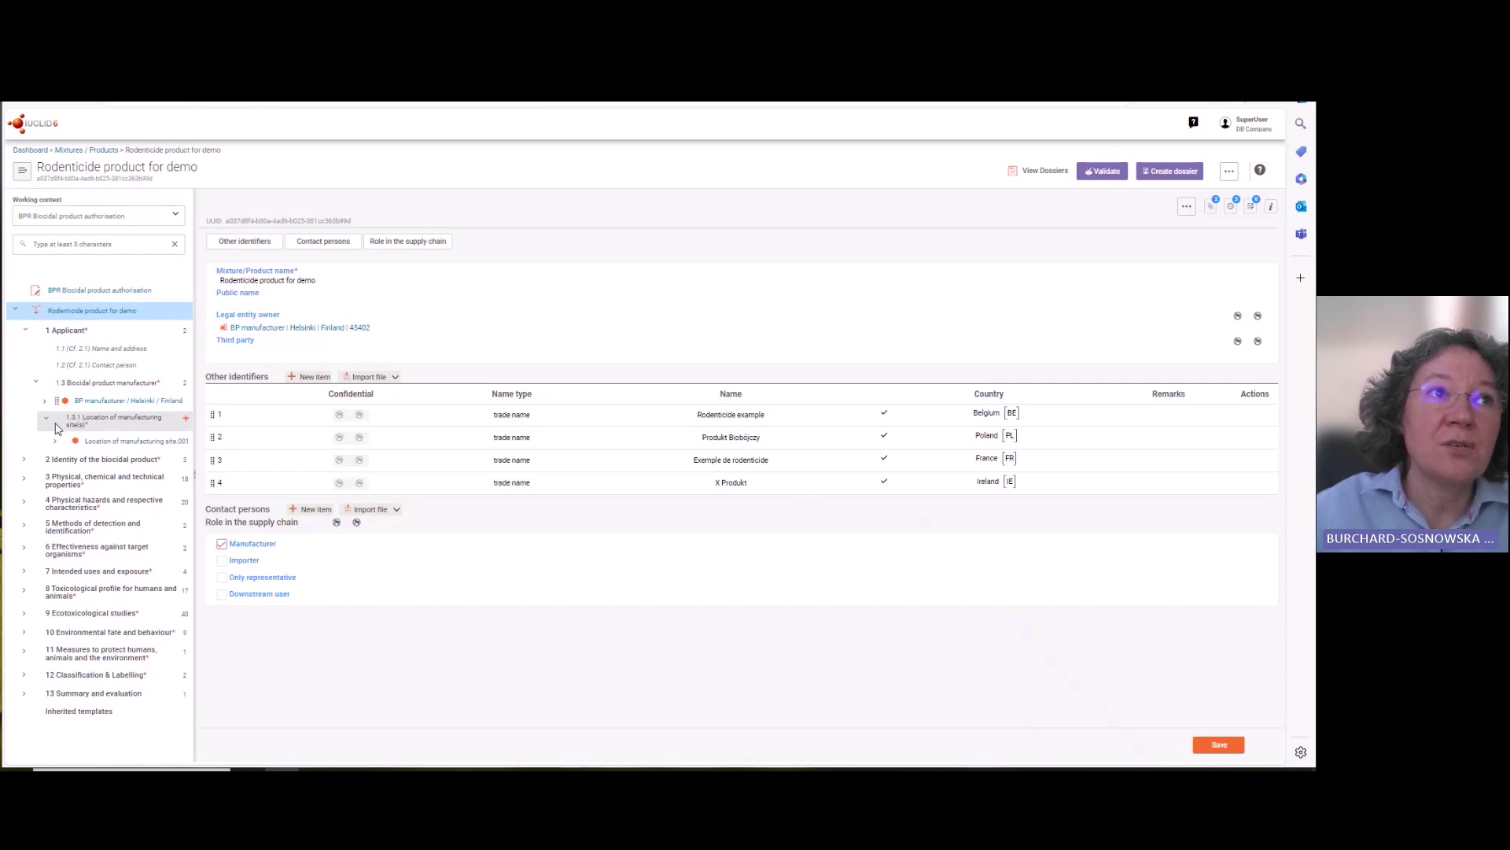
- Expand section 2 Identity of the biocidal product to show the records under 2.1 Trade name and 2.3 Biocidal product composition
click(27, 457)
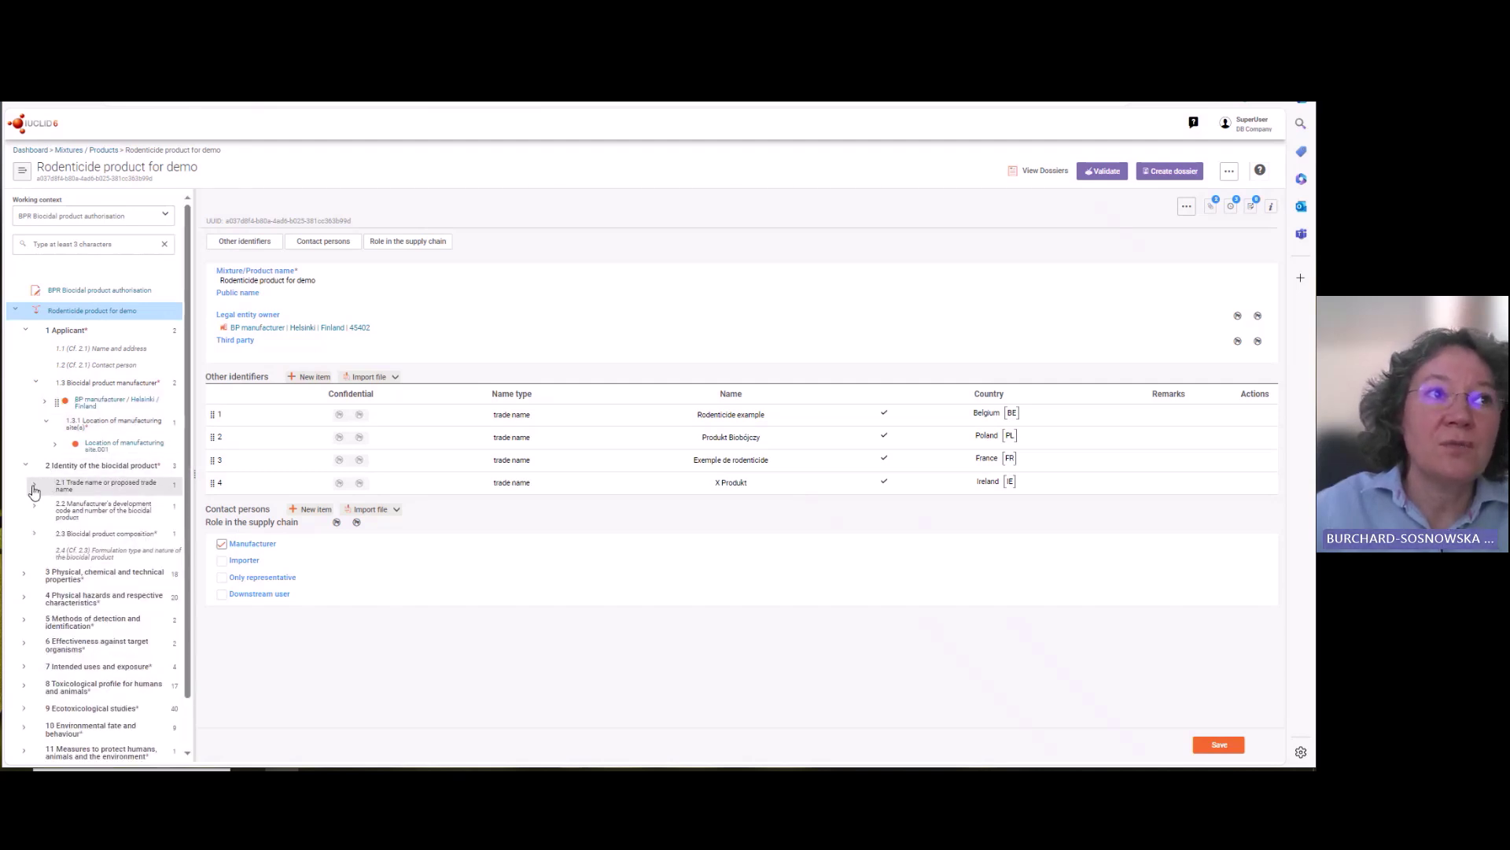
click(34, 486)
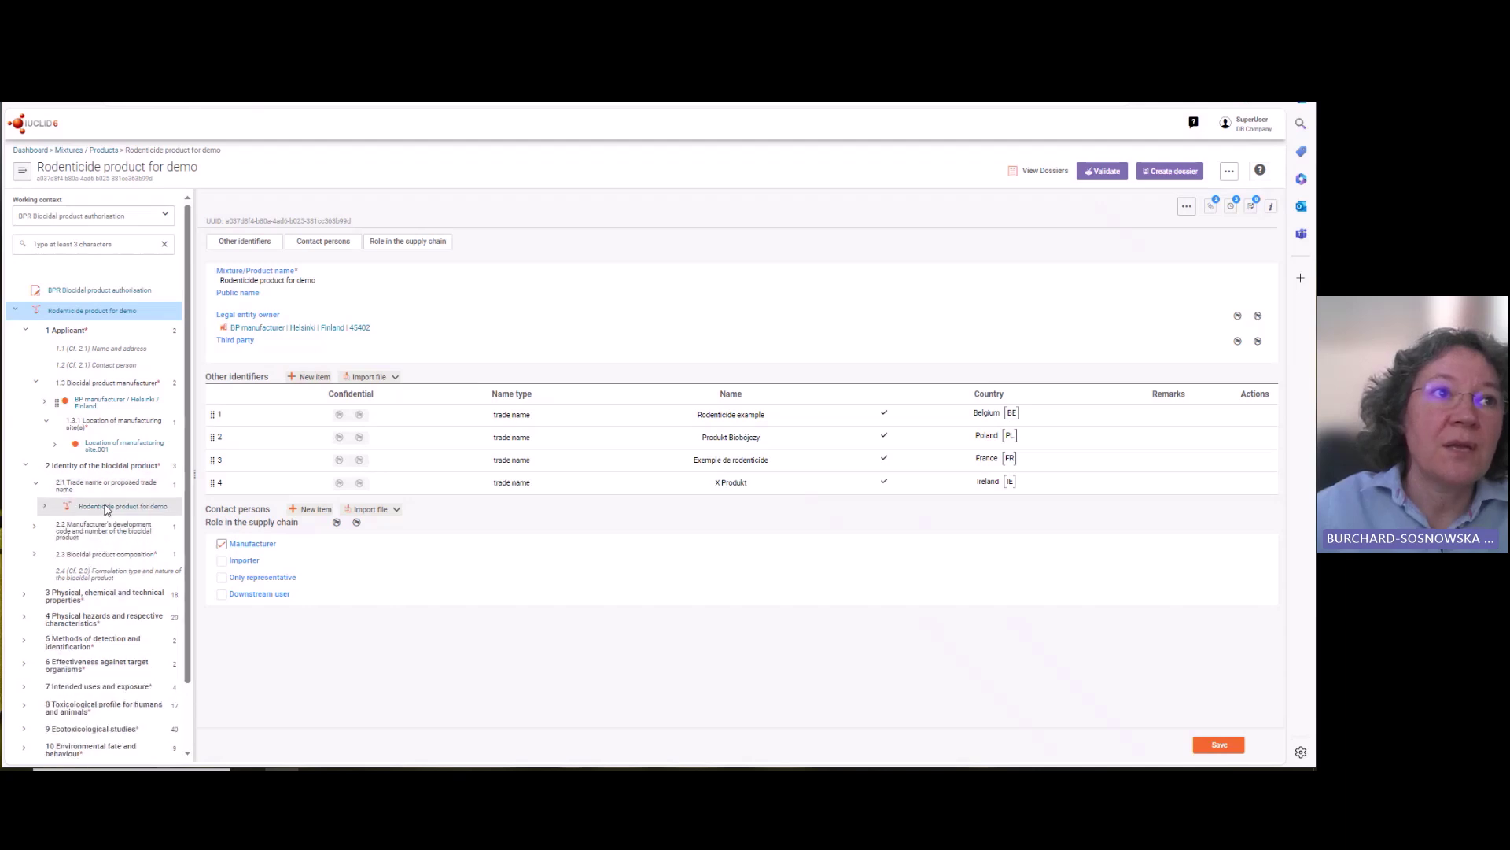
click(35, 554)
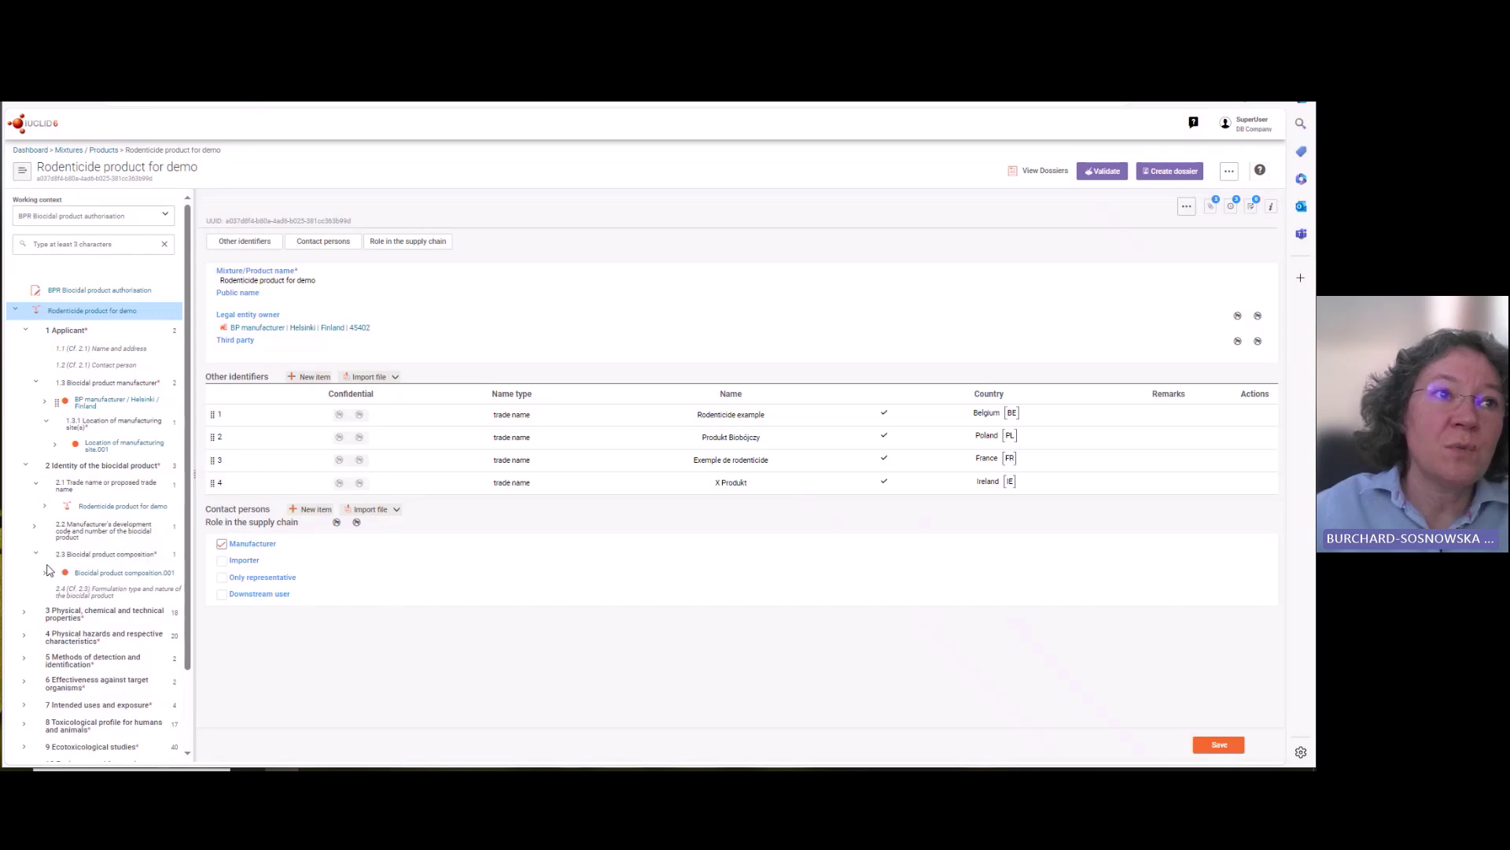
- Expand section 6 Effectiveness against target organisms and show the record under 6.1 Function and mode of control
scroll(47, 570, down, 2)
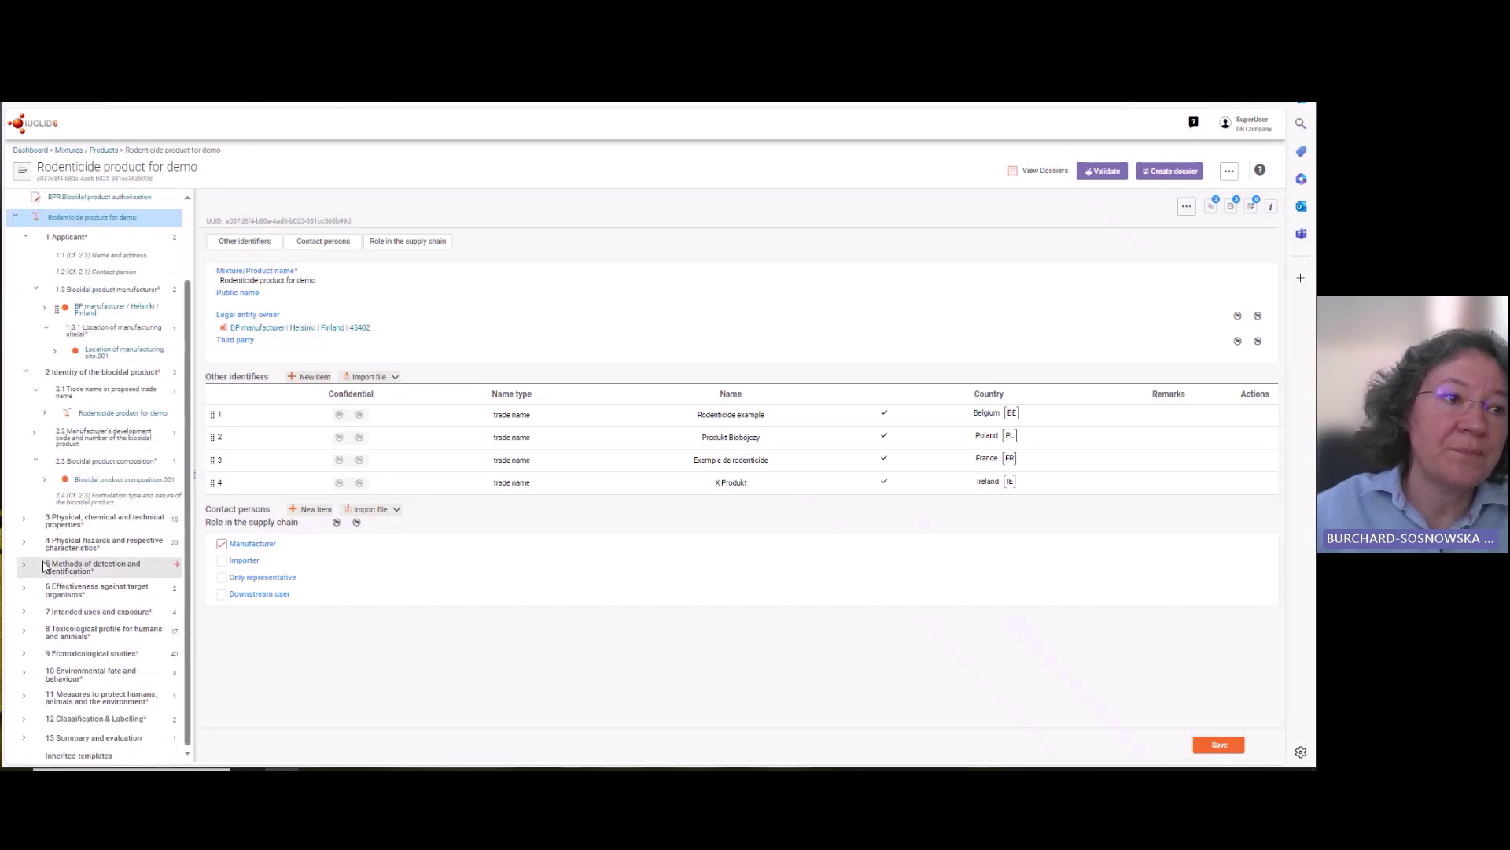
click(33, 595)
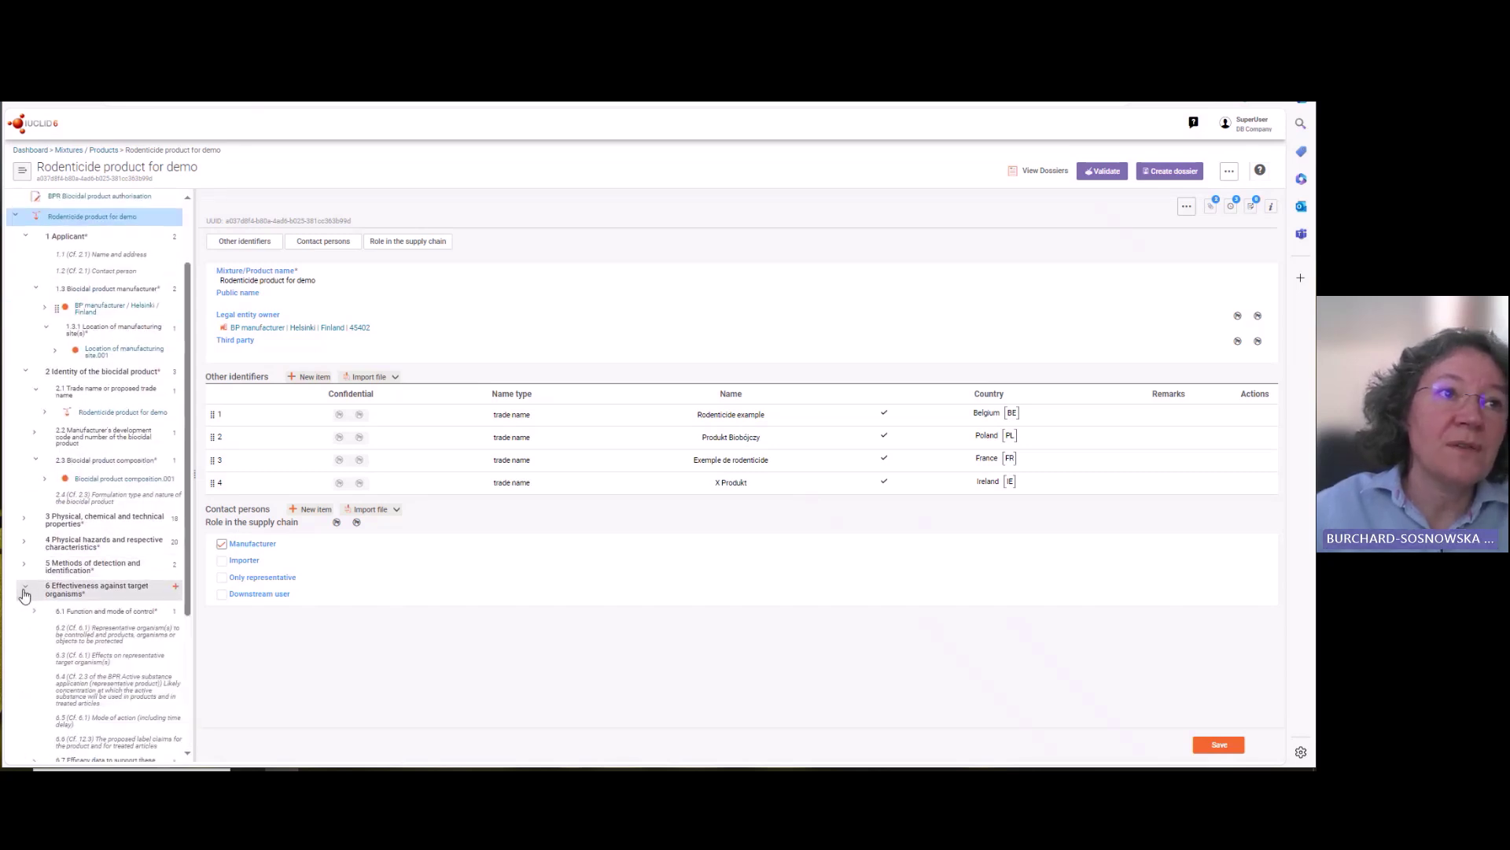
click(35, 611)
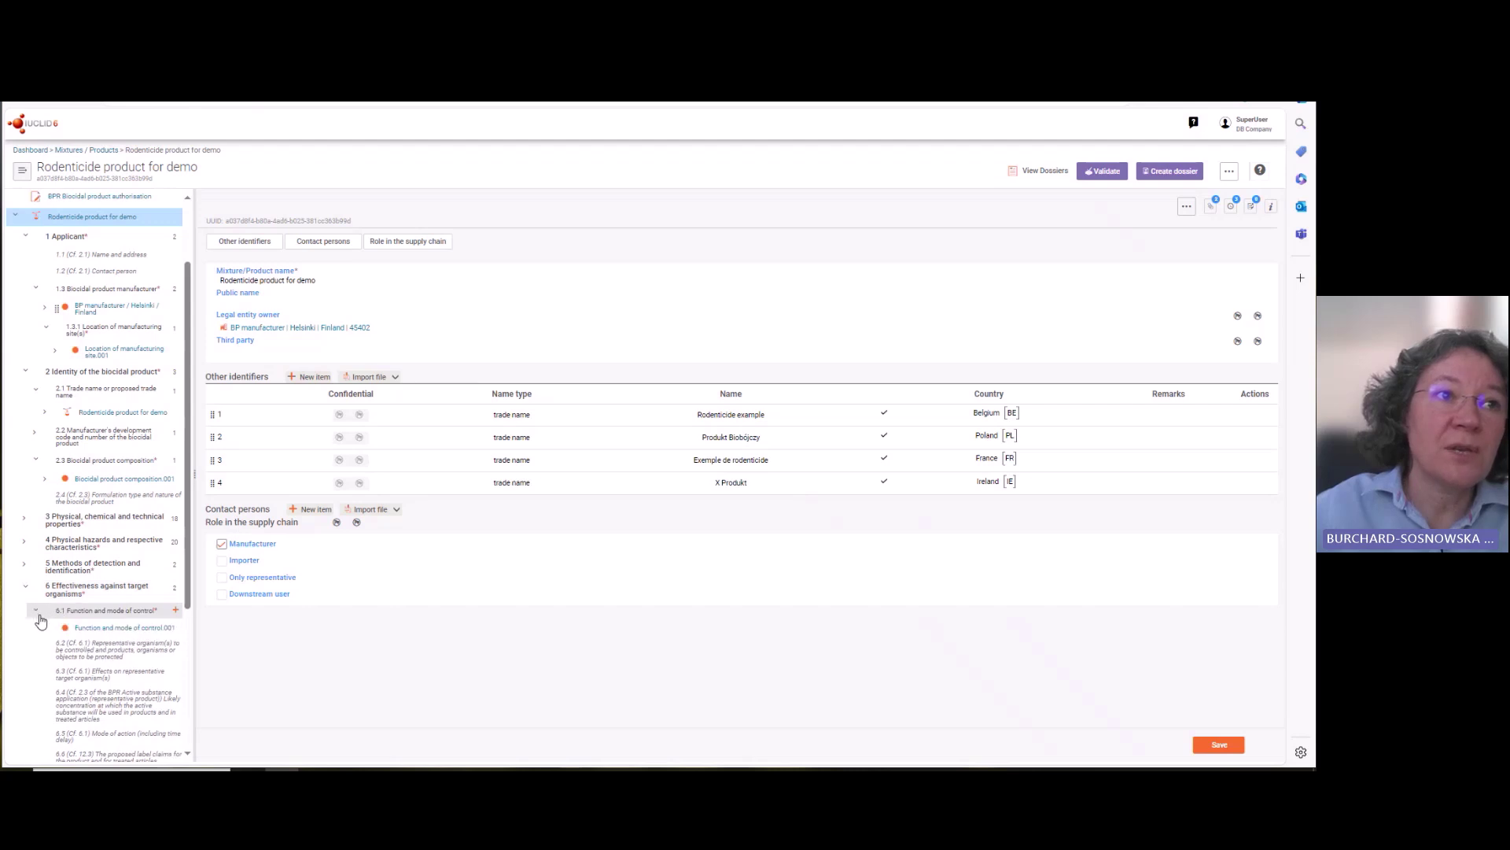
- Expand section 7 Intended uses and exposure to show the records under 7.1 Fields of use, 7.6 Method of application and 7.9 Proposed instructions for use
scroll(46, 633, down, 5)
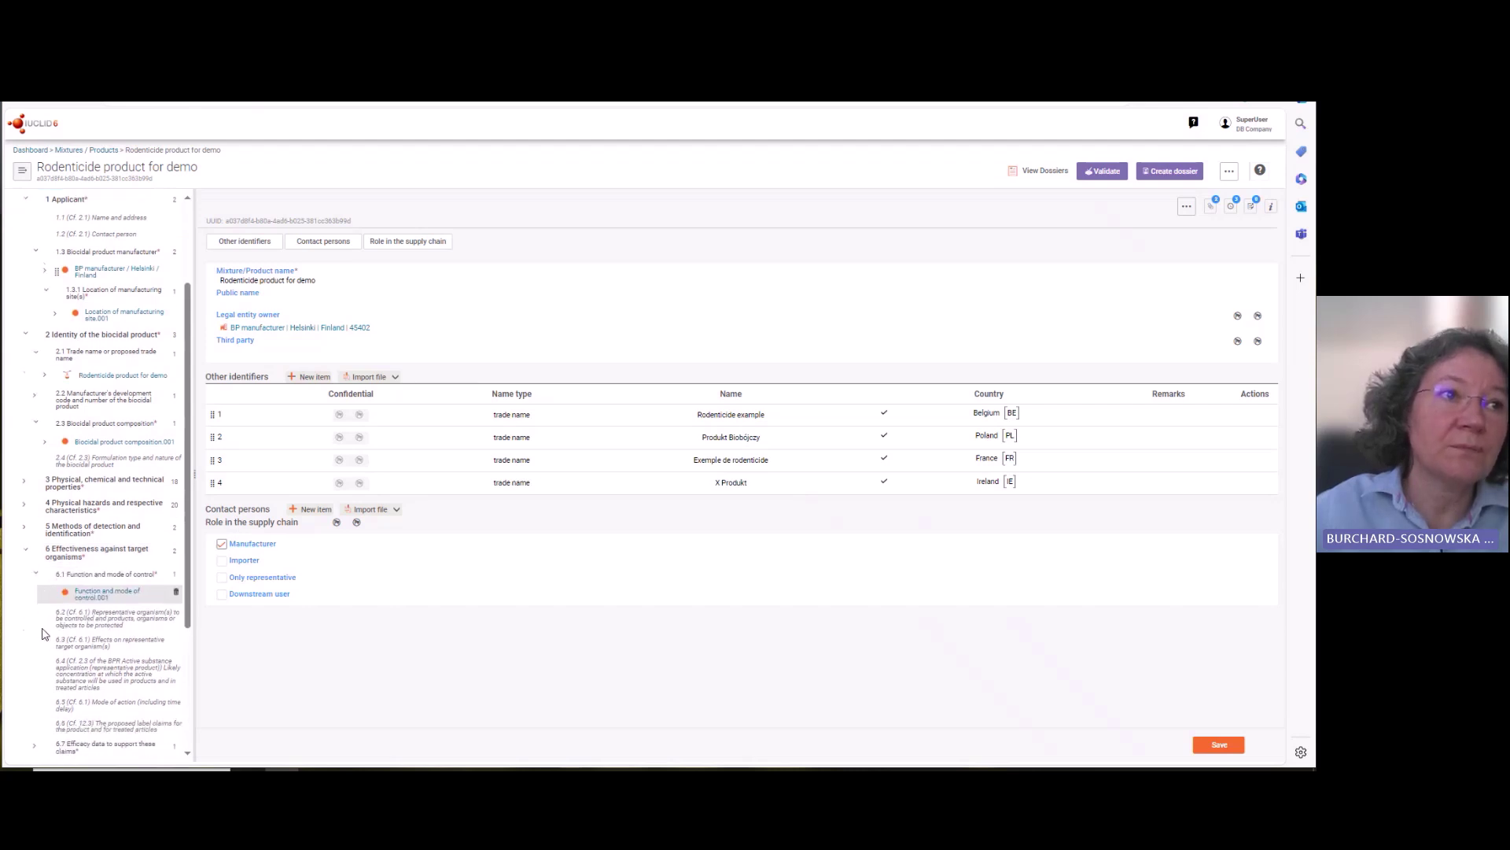
click(23, 612)
click(35, 624)
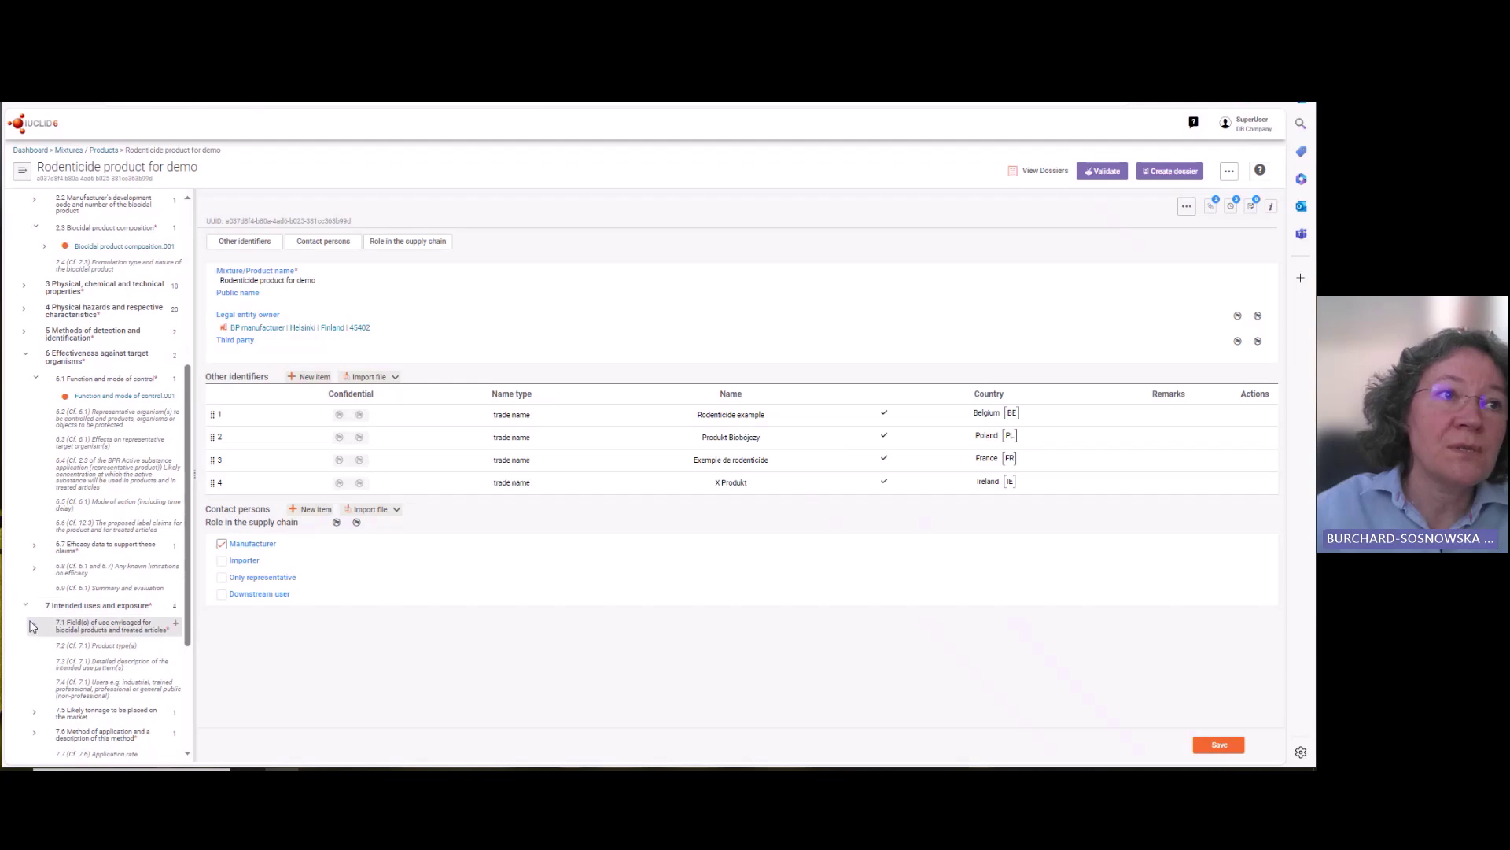
scroll(44, 639, down, 5)
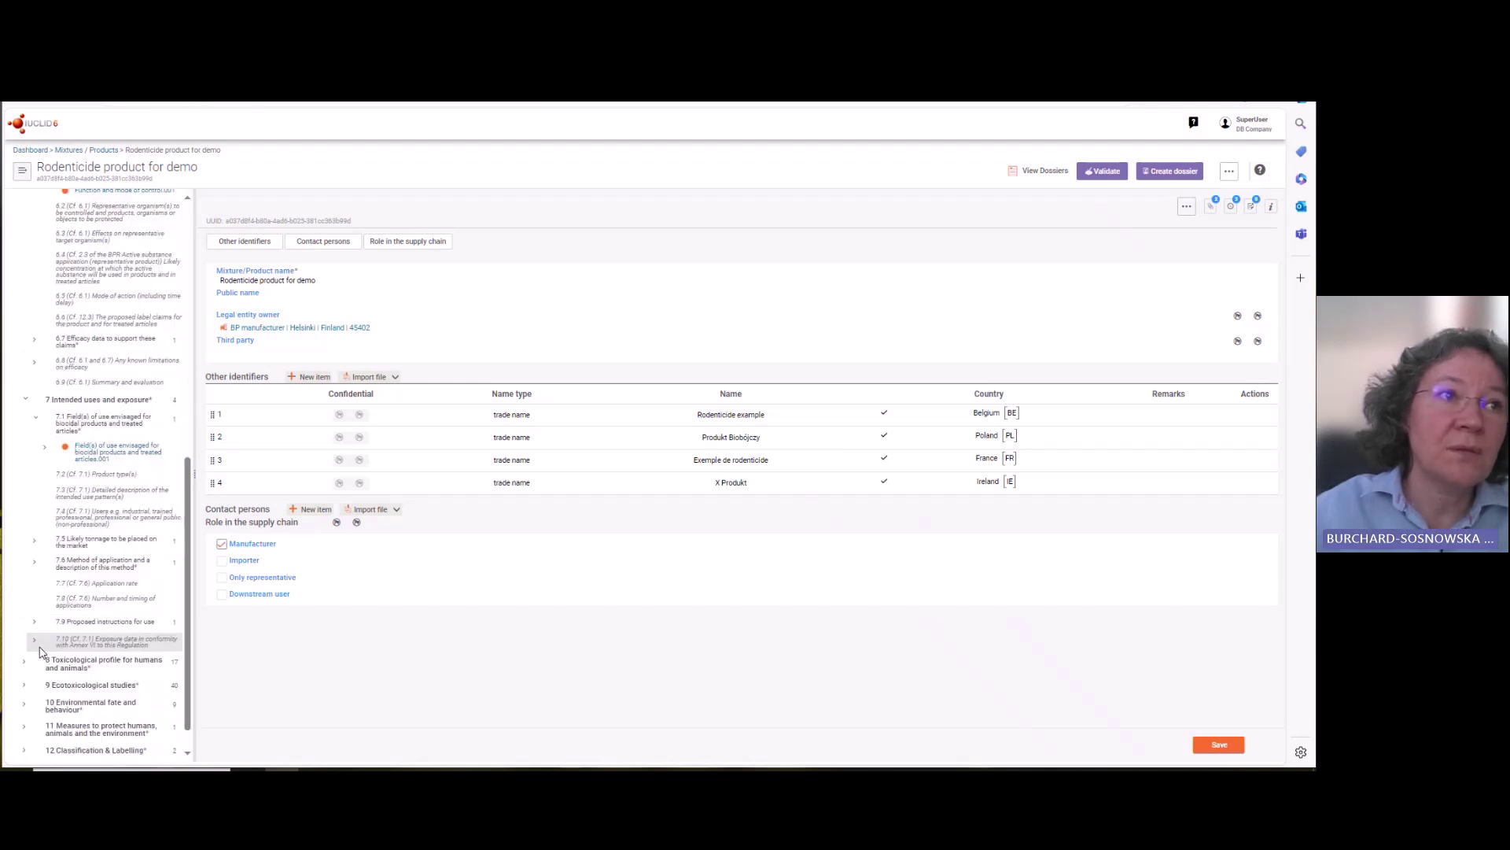
click(34, 562)
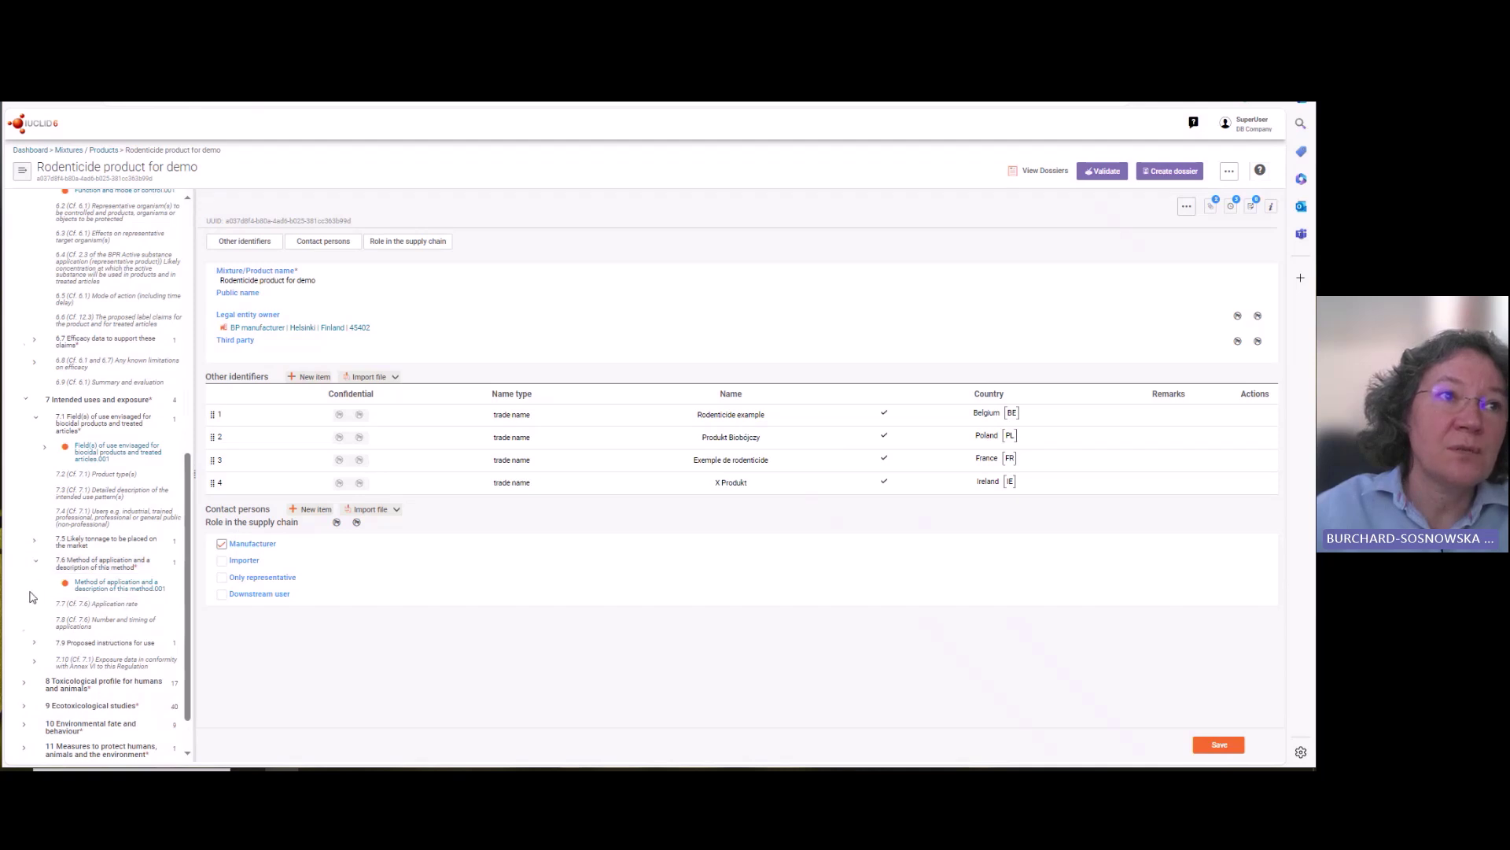
scroll(38, 597, down, 1)
click(35, 591)
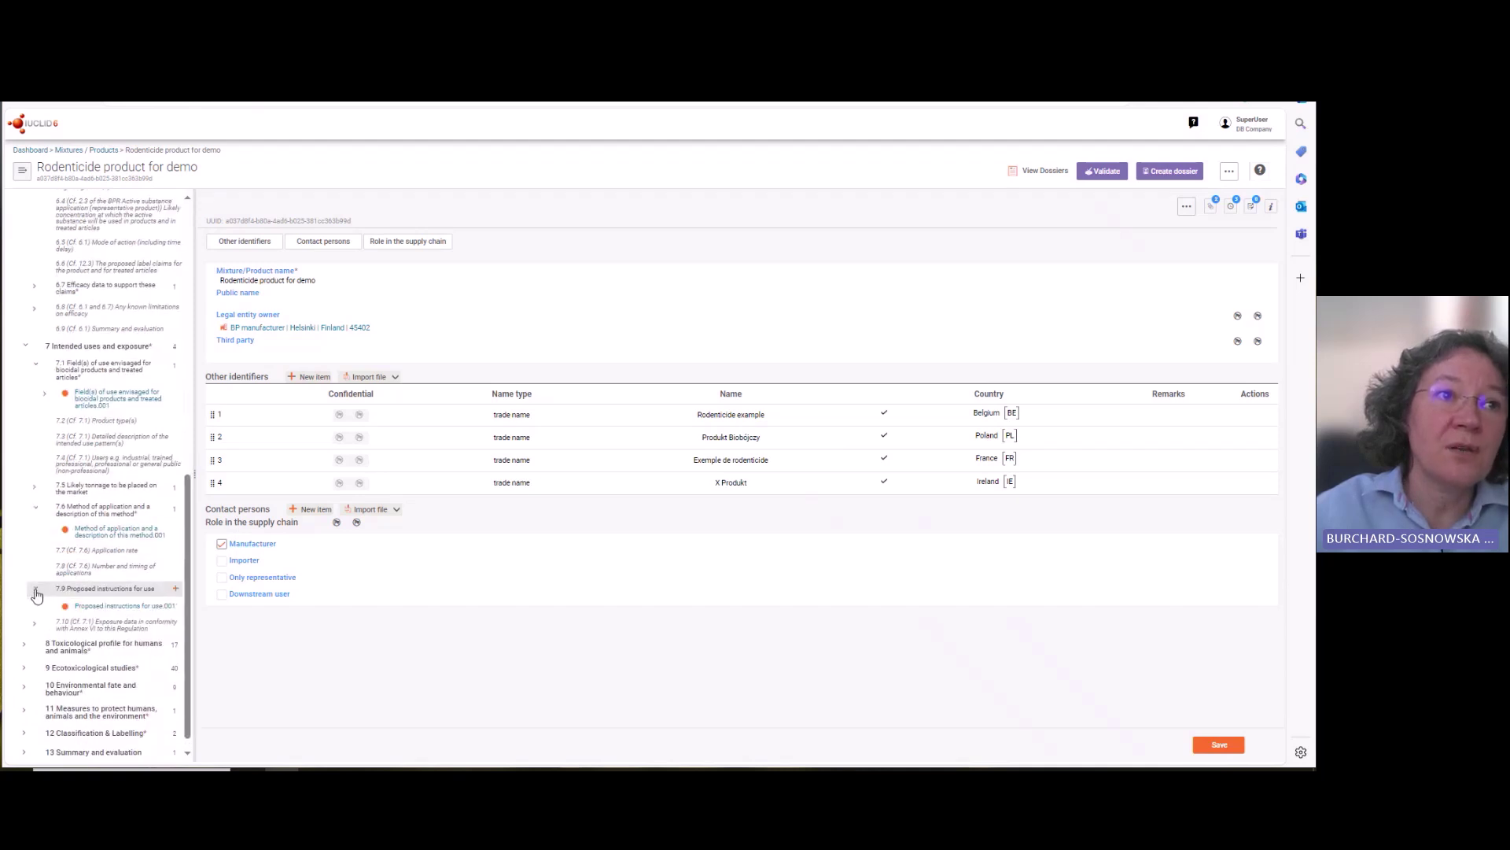
- Expand section 11 Measures to protect humans and section 12 Classification & Labelling, including the records under 12.1 GHS and 12.3 Packaging
scroll(33, 596, down, 1)
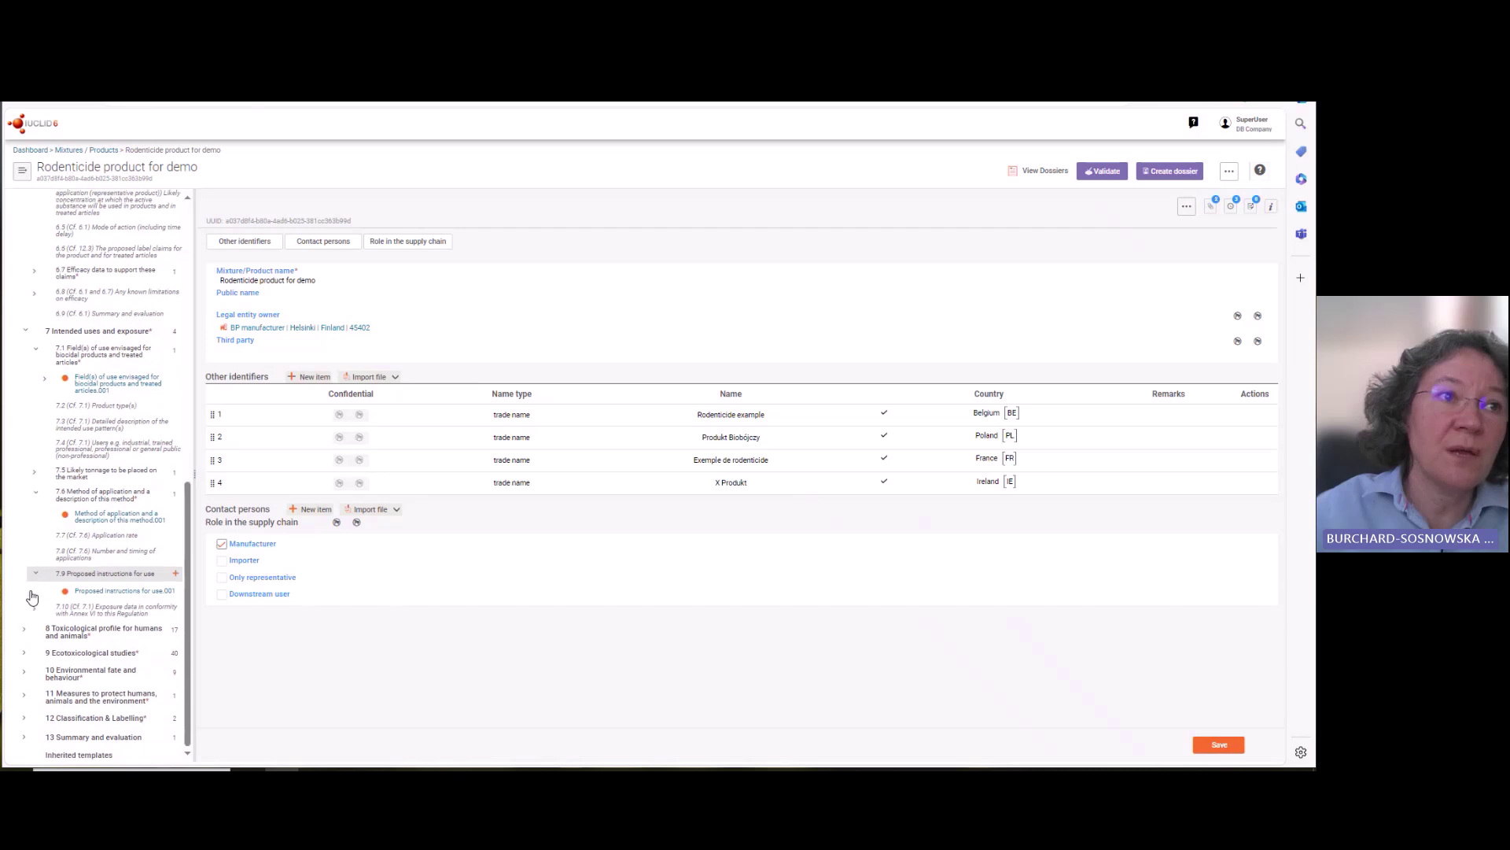
click(23, 697)
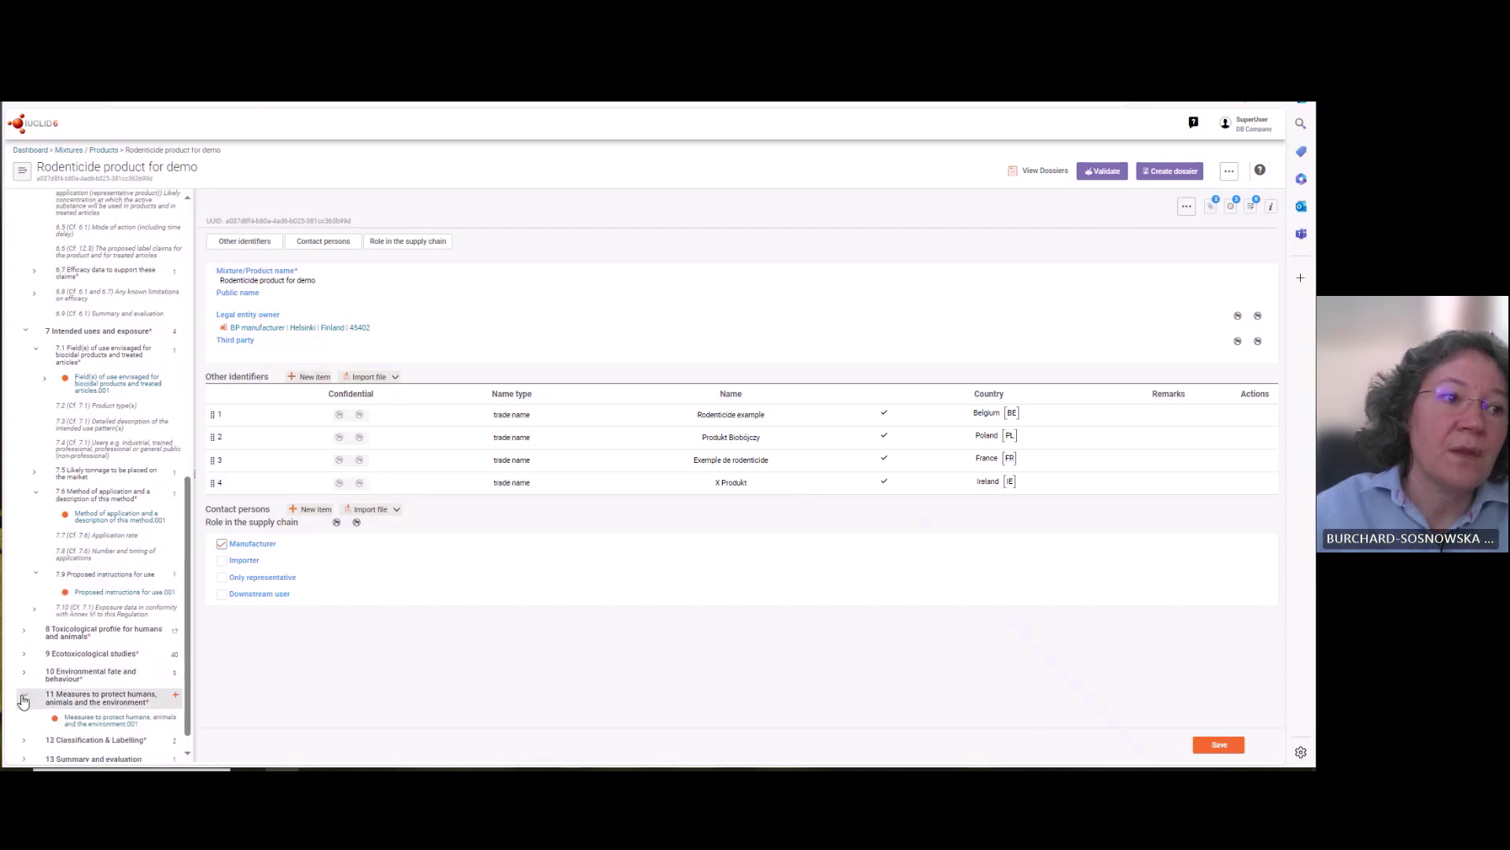
scroll(38, 641, down, 1)
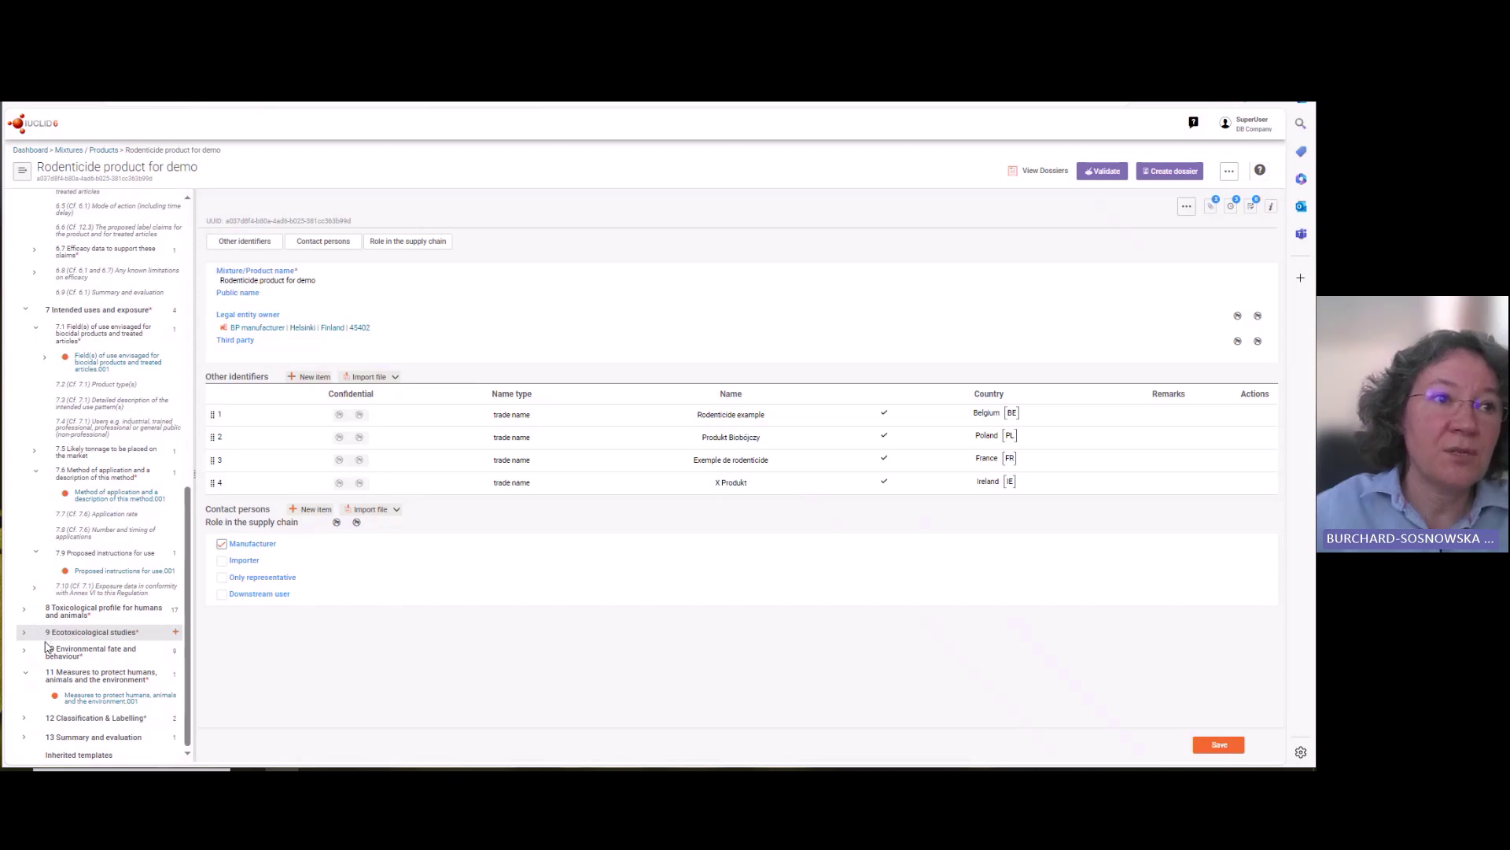
click(24, 718)
scroll(27, 653, down, 2)
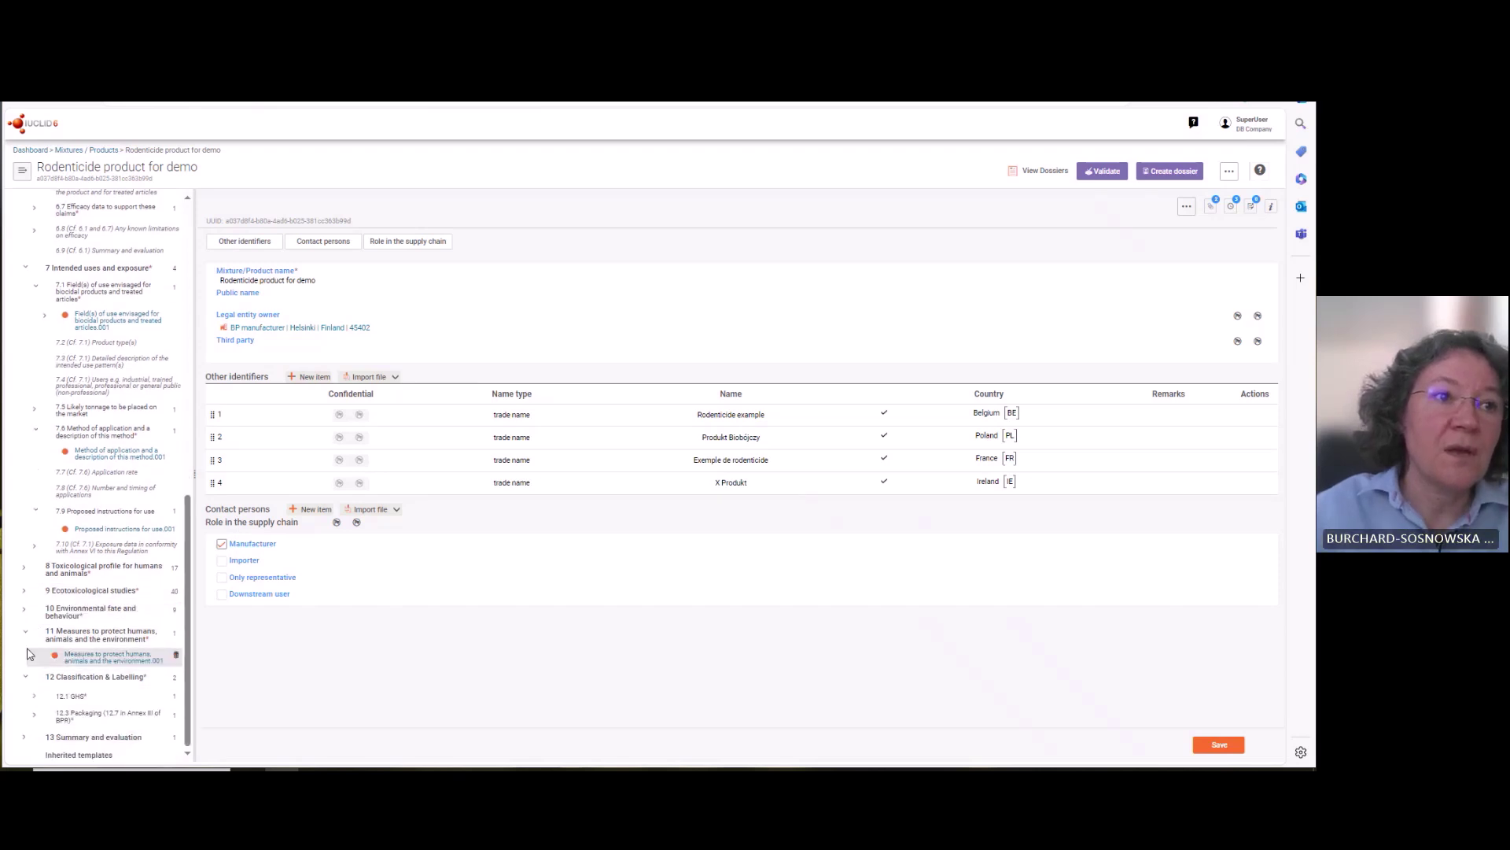
click(33, 696)
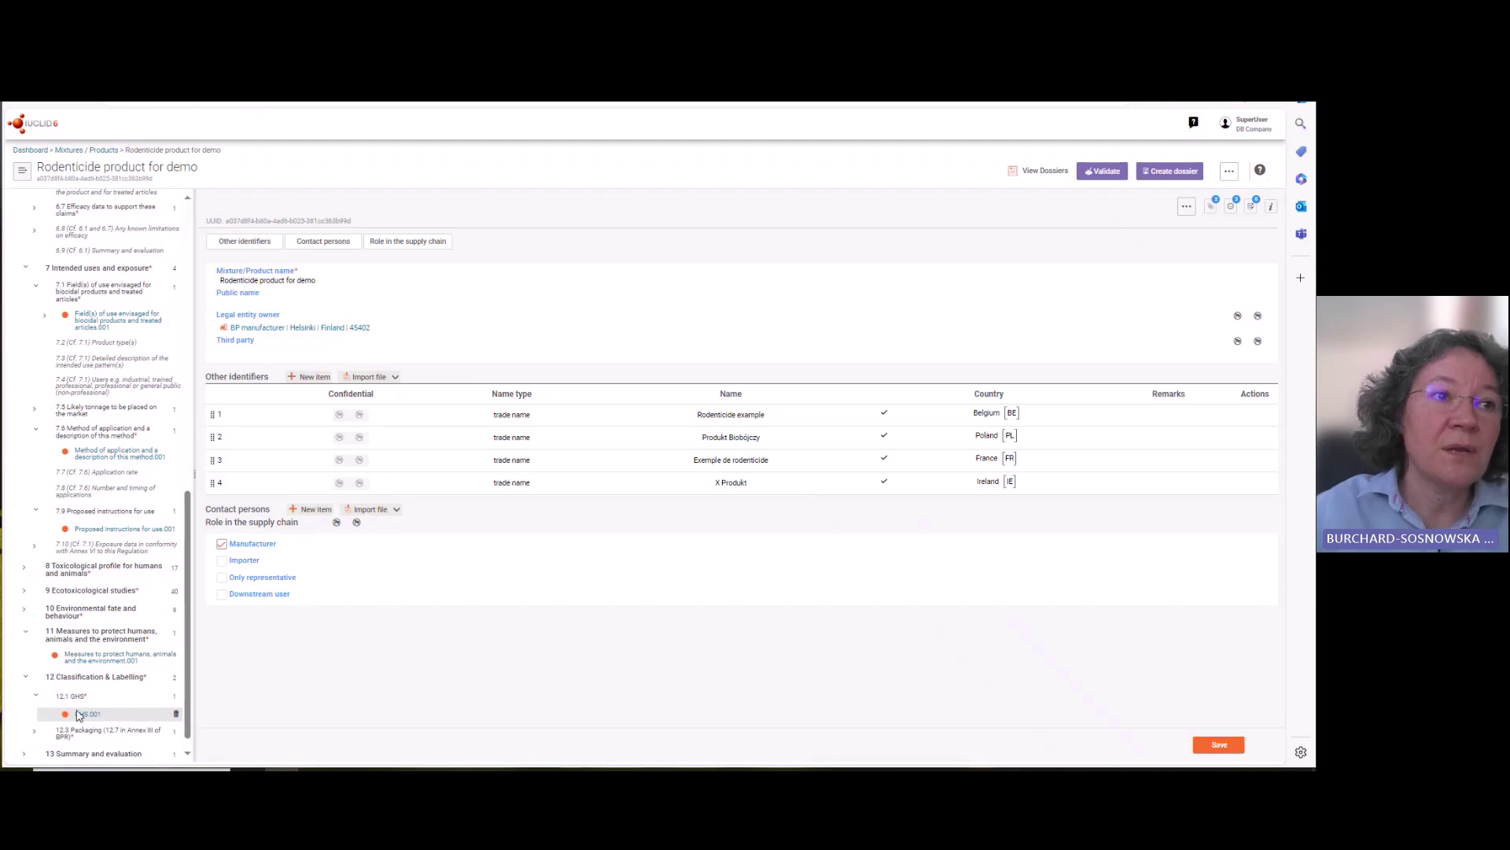
click(34, 730)
scroll(37, 670, down, 1)
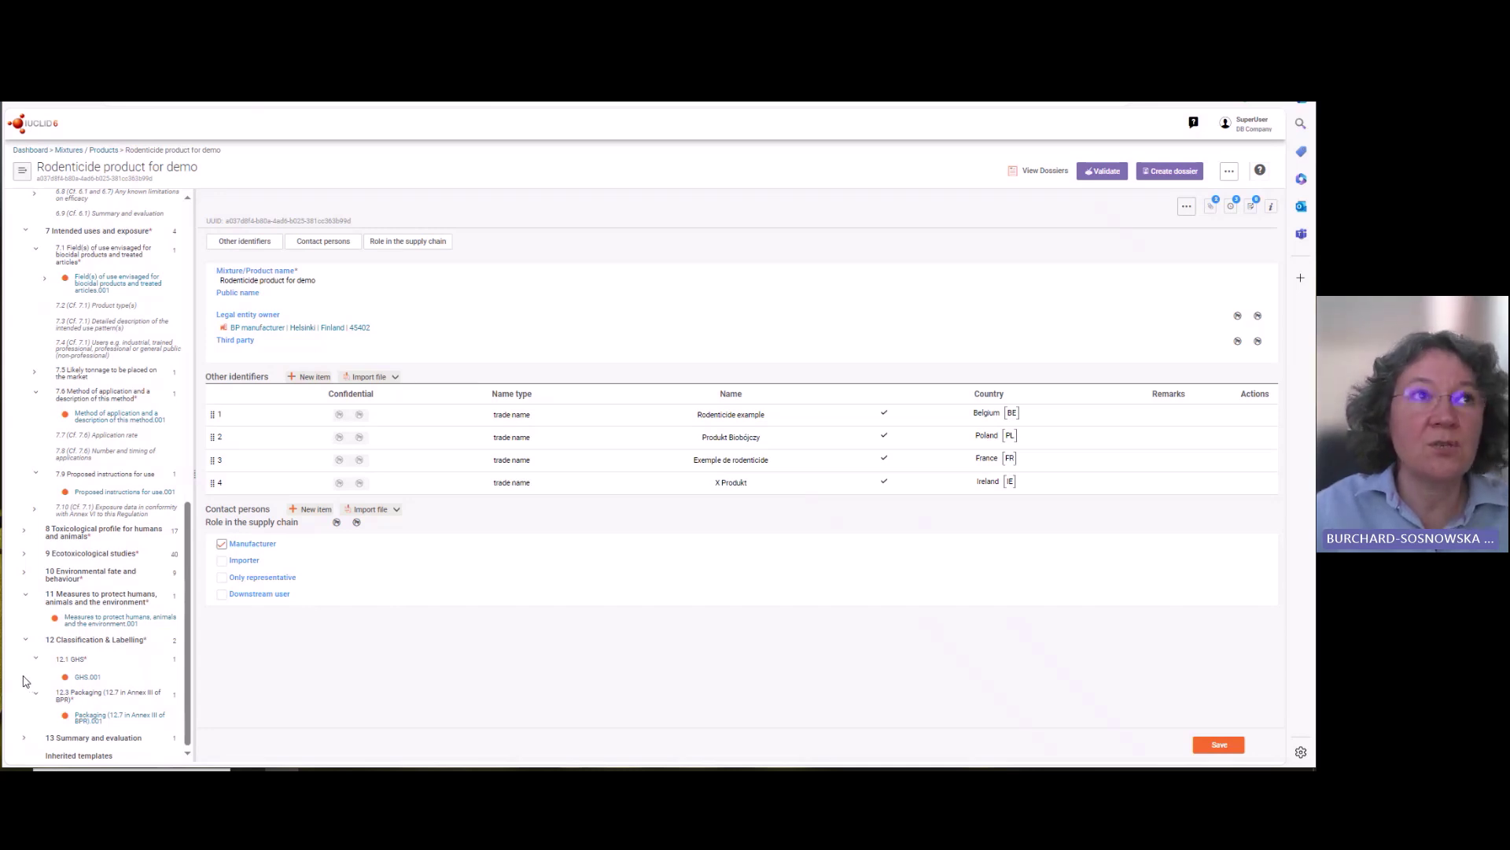
- Open the Biocidal product composition.001 record under section 2.3 and go to its Components table
scroll(89, 478, up, 5)
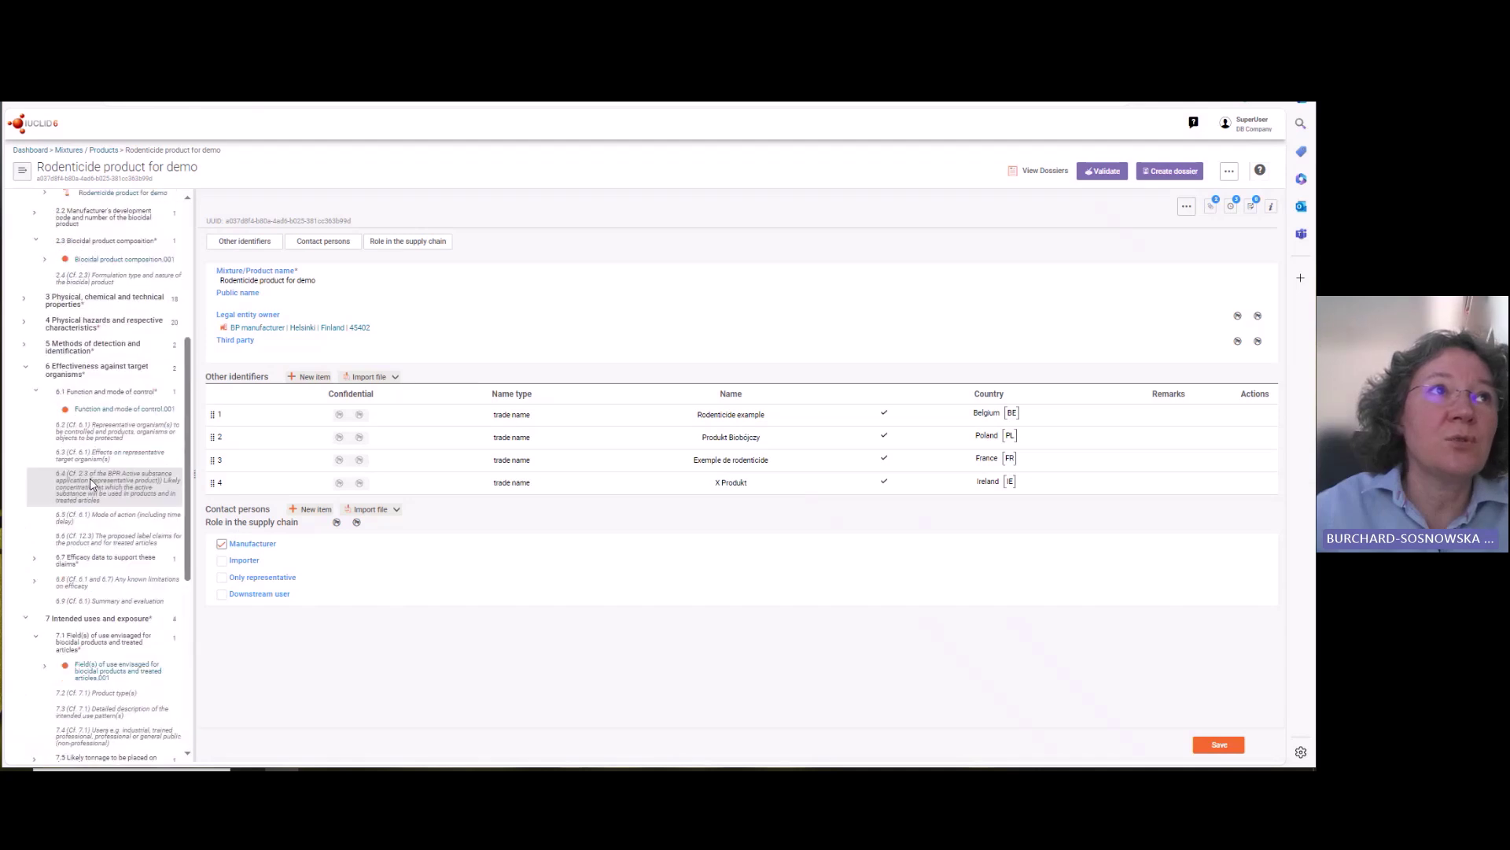
scroll(90, 479, up, 2)
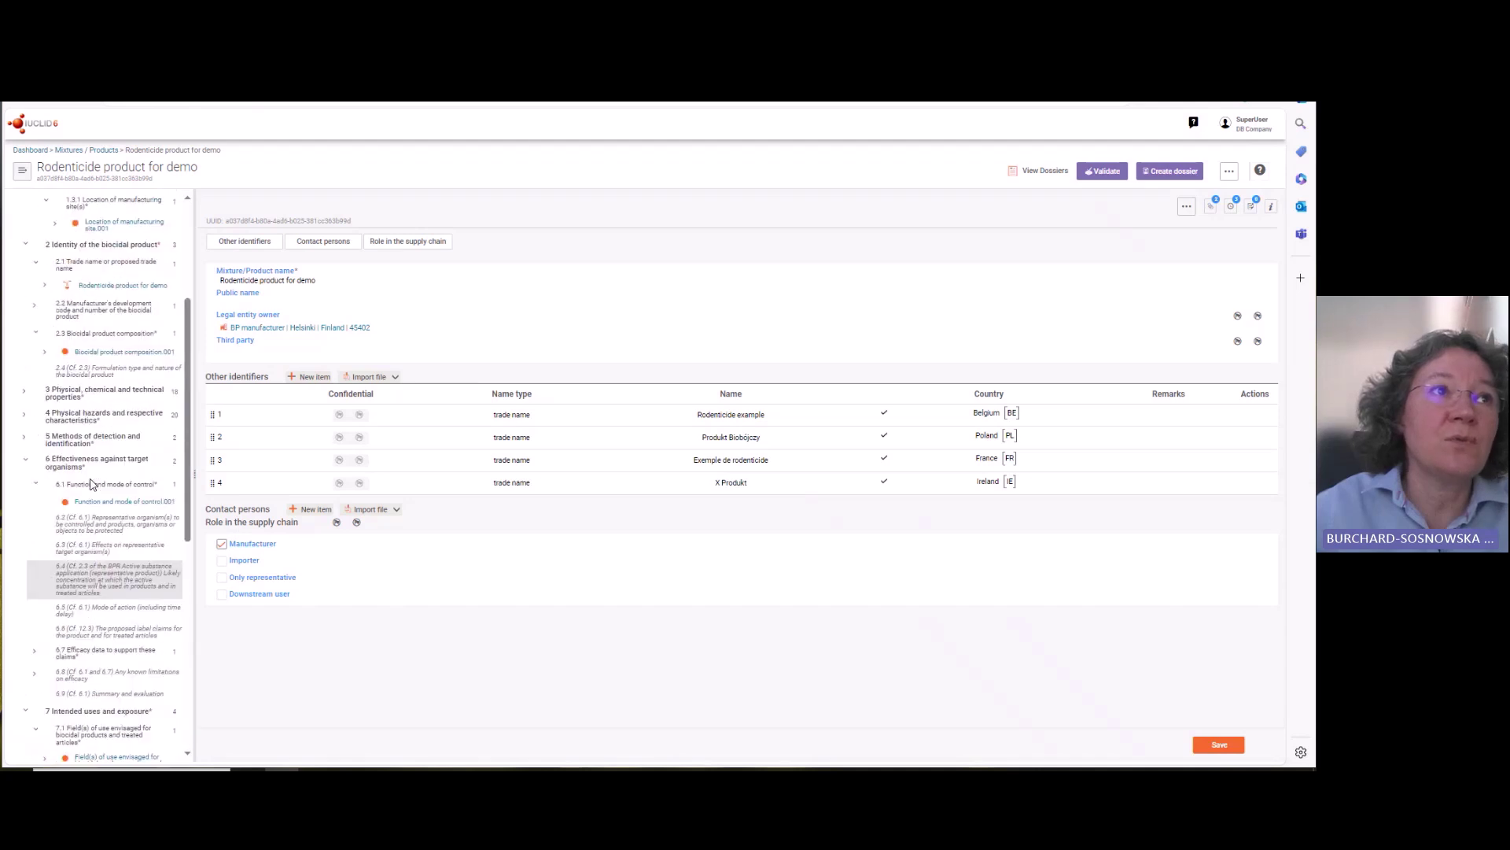
click(104, 355)
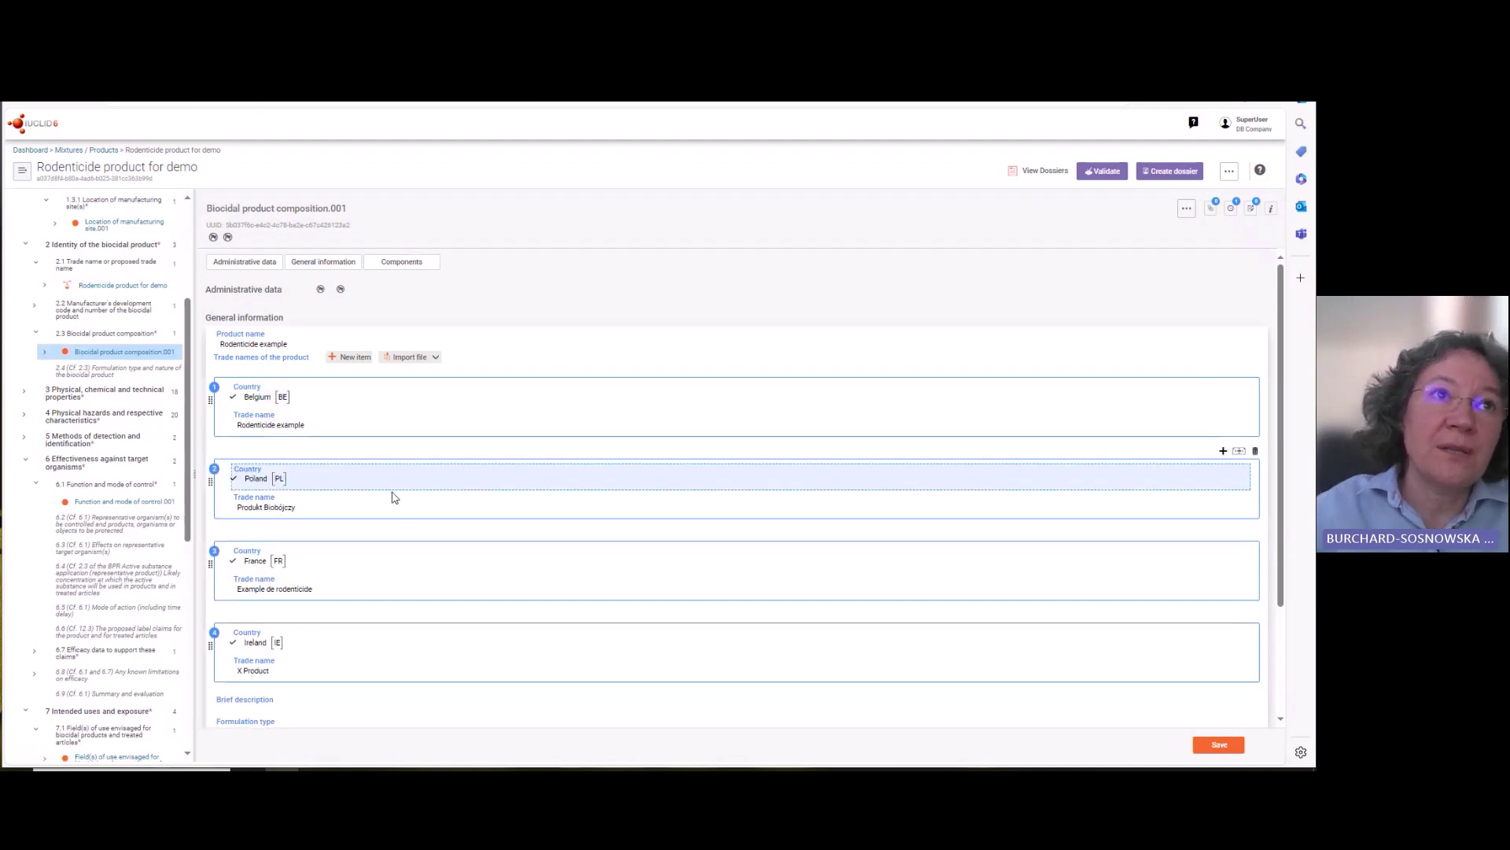
scroll(428, 535, down, 2)
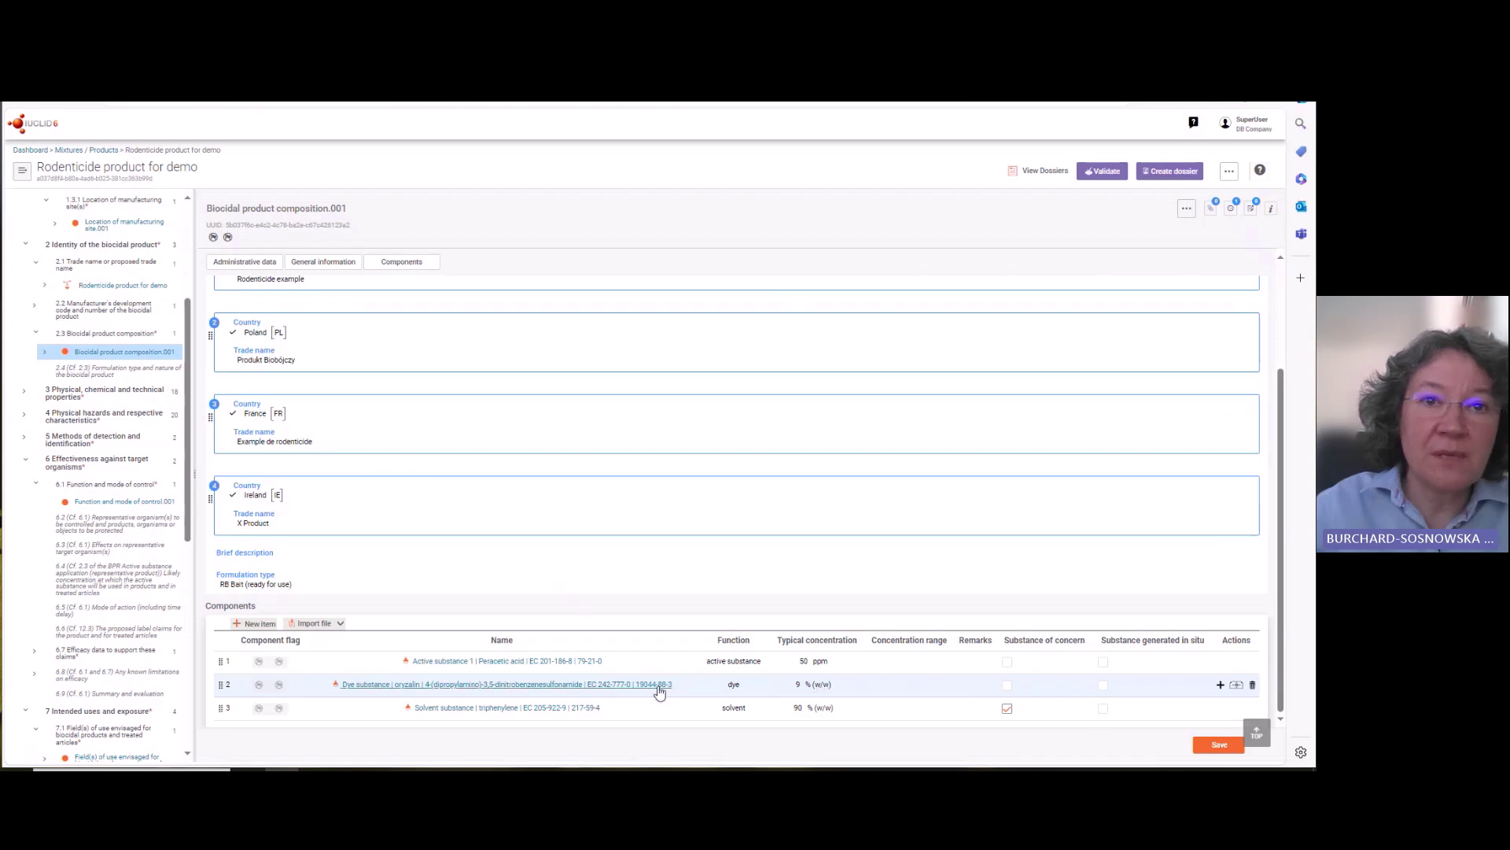
- Flag the dye substance component as restricted to the regulatory programme "other" with the text "not SPC", and save the composition record
click(587, 689)
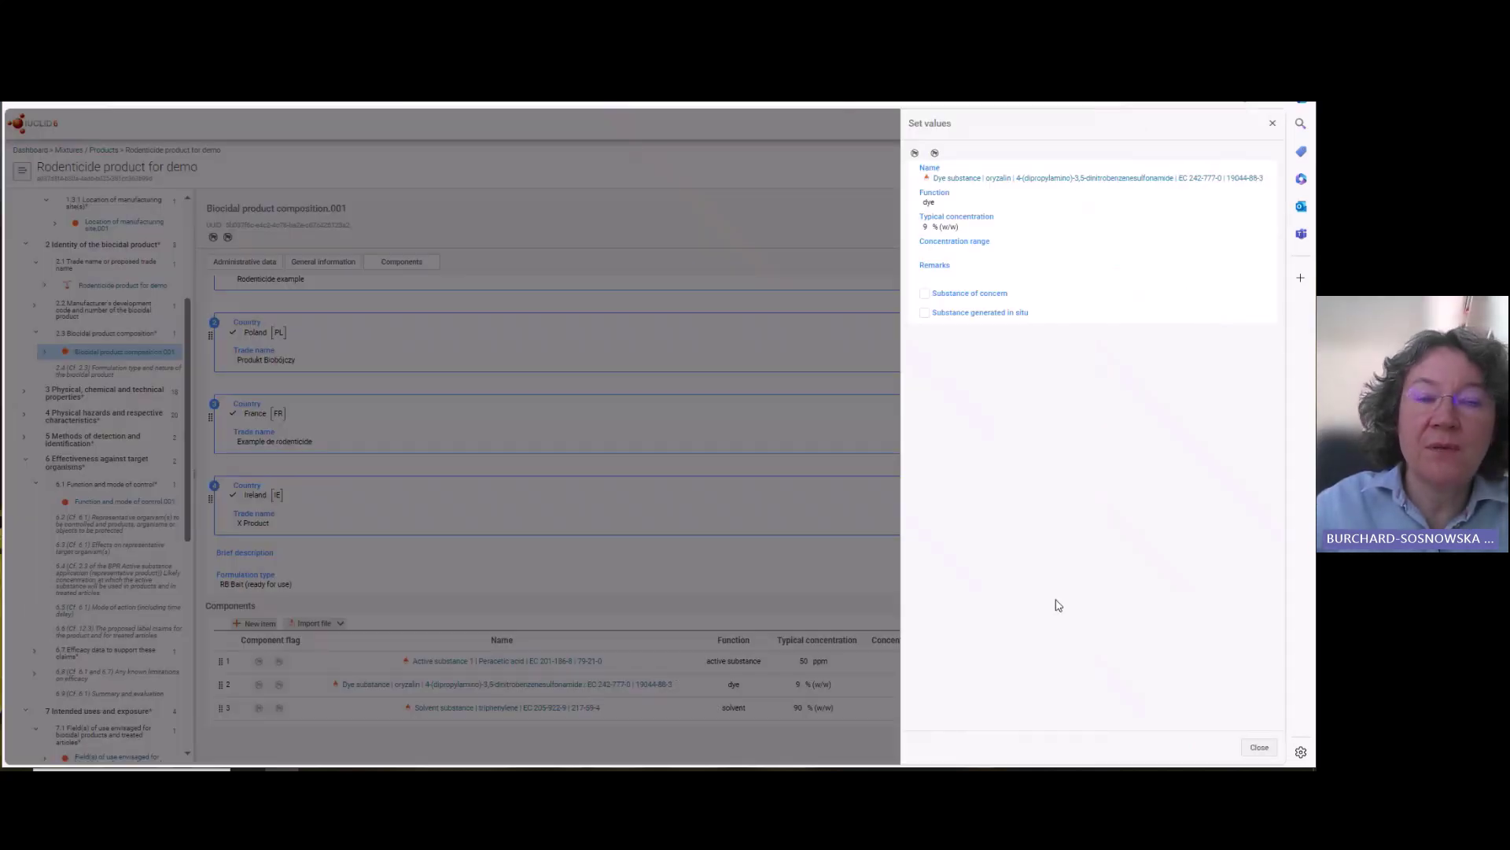
click(935, 153)
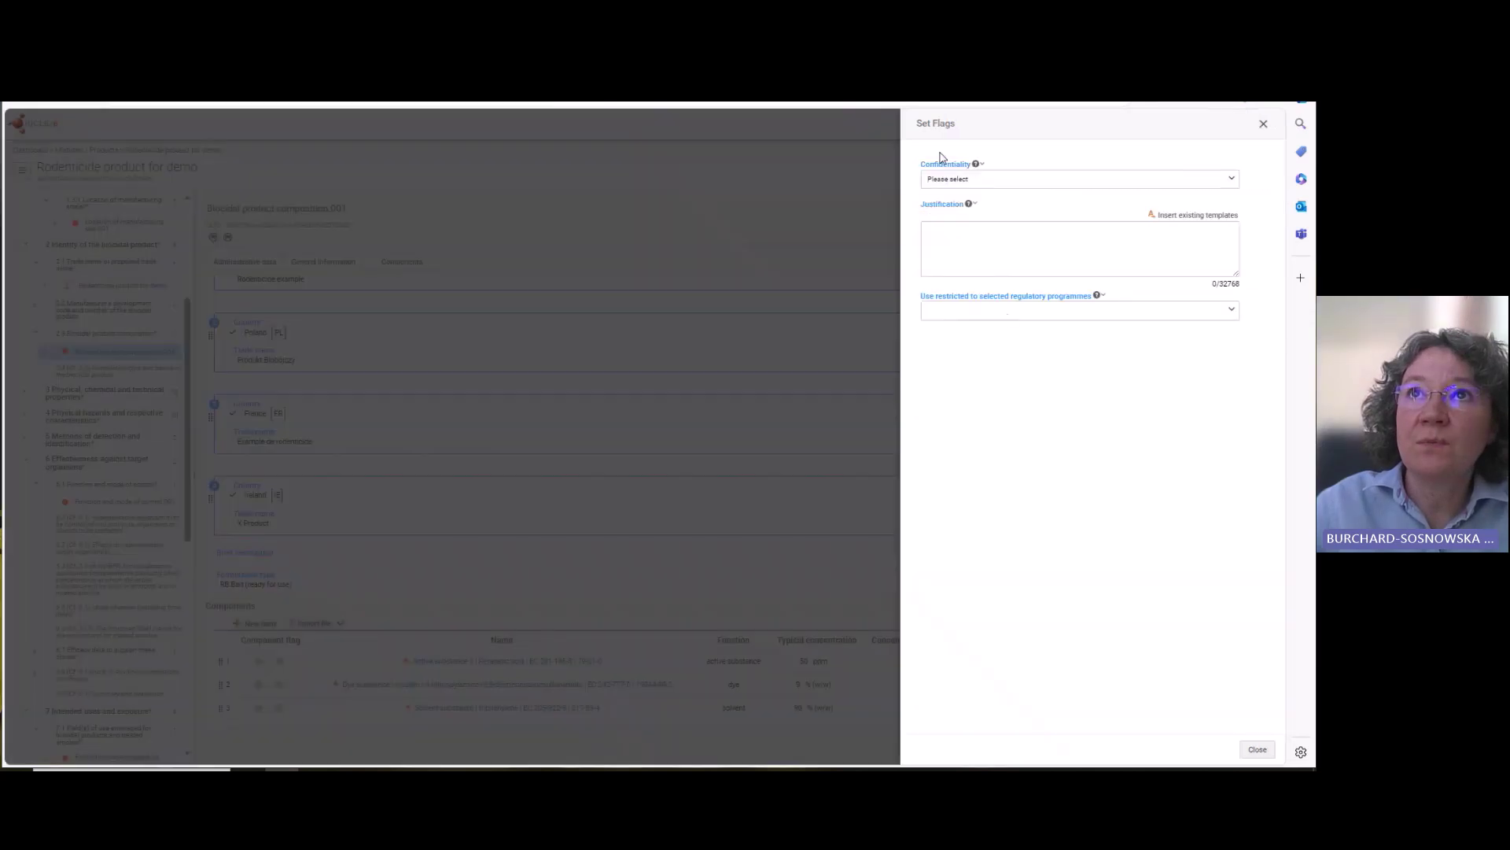
click(1002, 316)
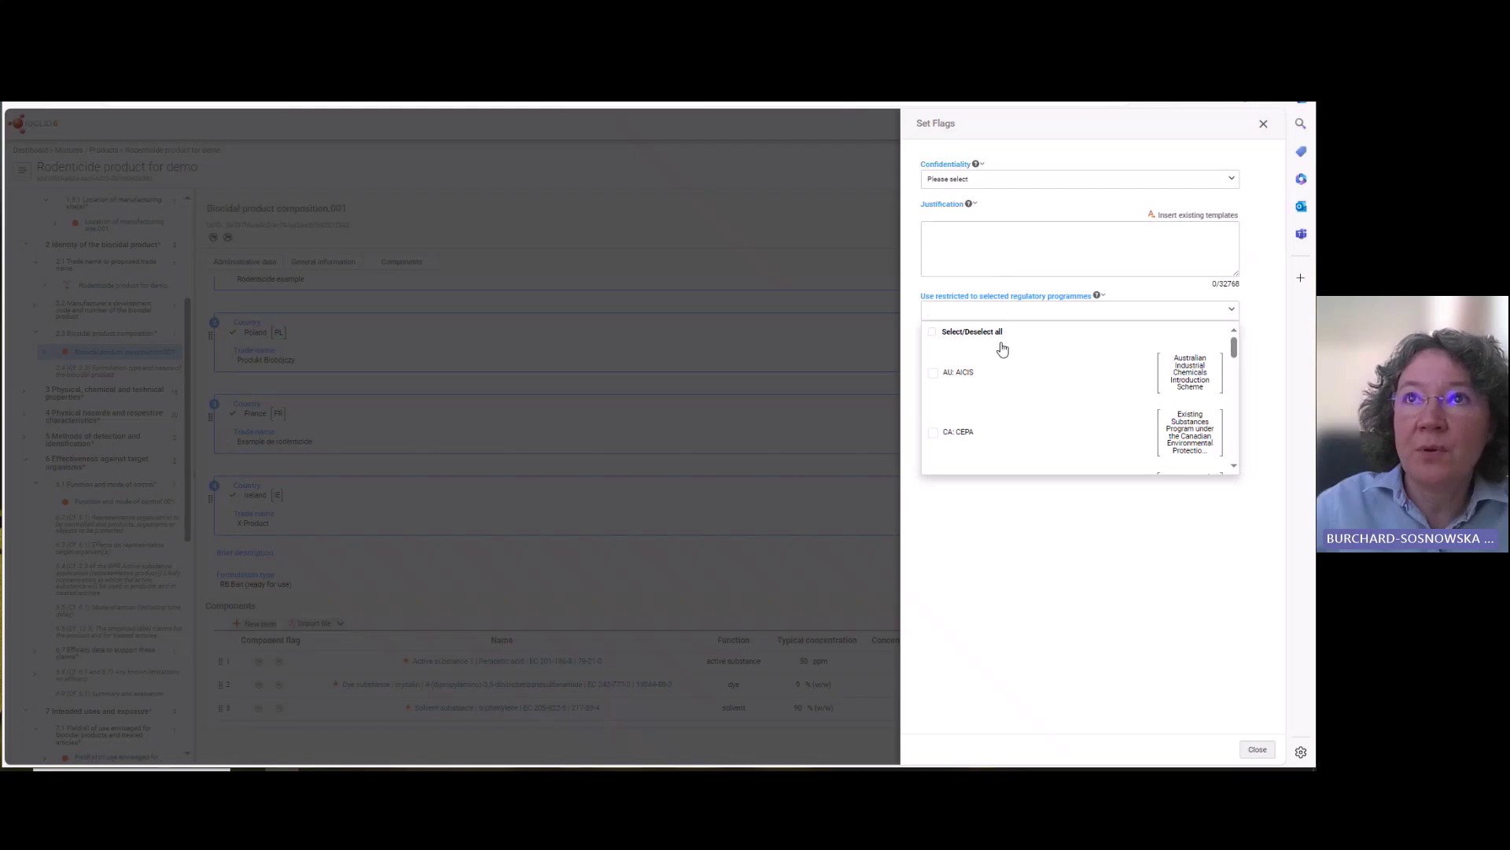
scroll(1012, 405, down, 2)
scroll(1013, 405, down, 10)
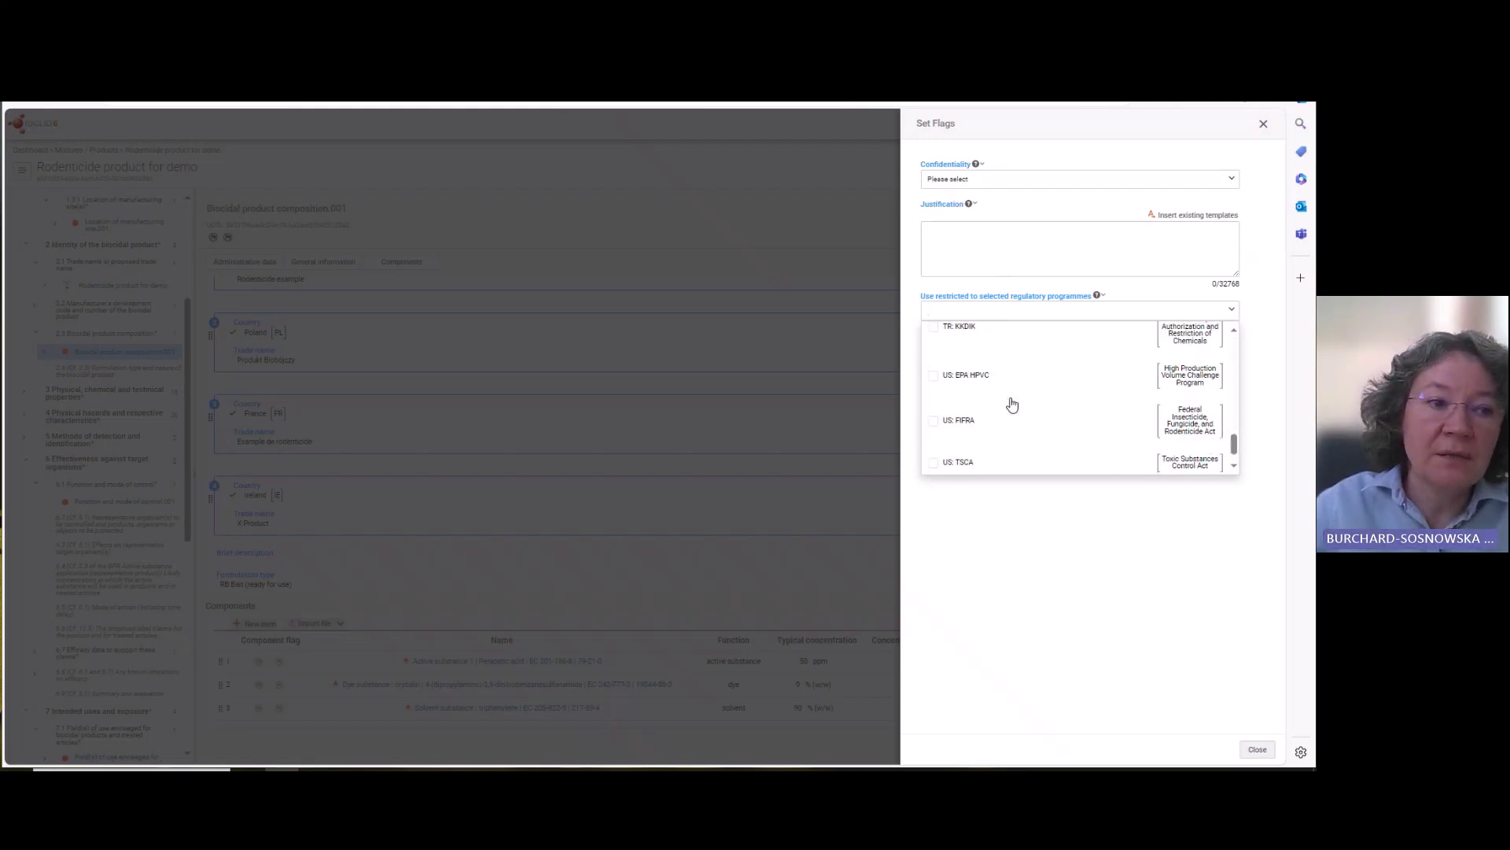
click(934, 462)
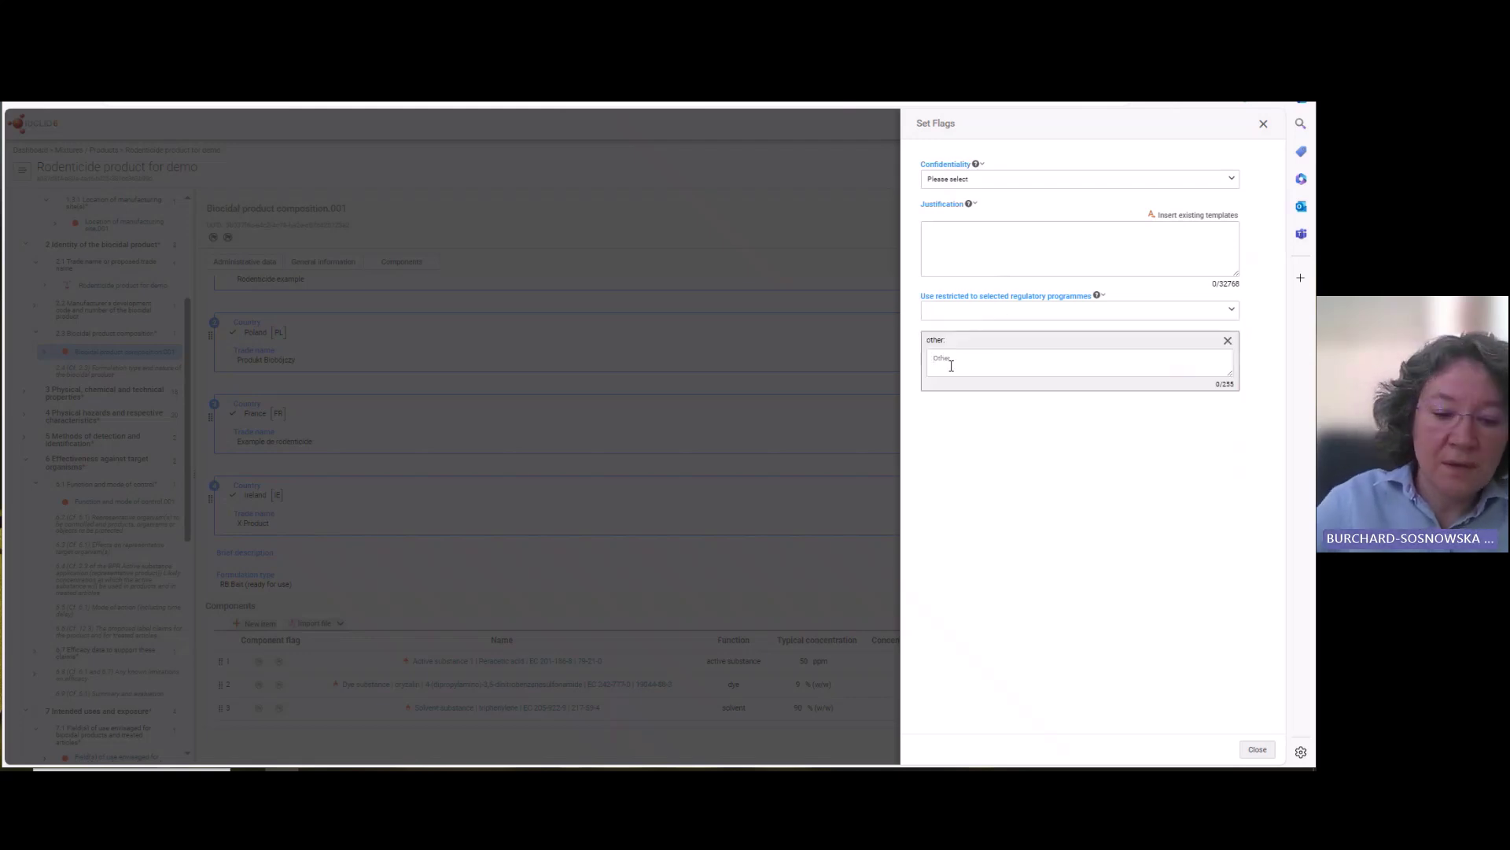
text(not SPC)
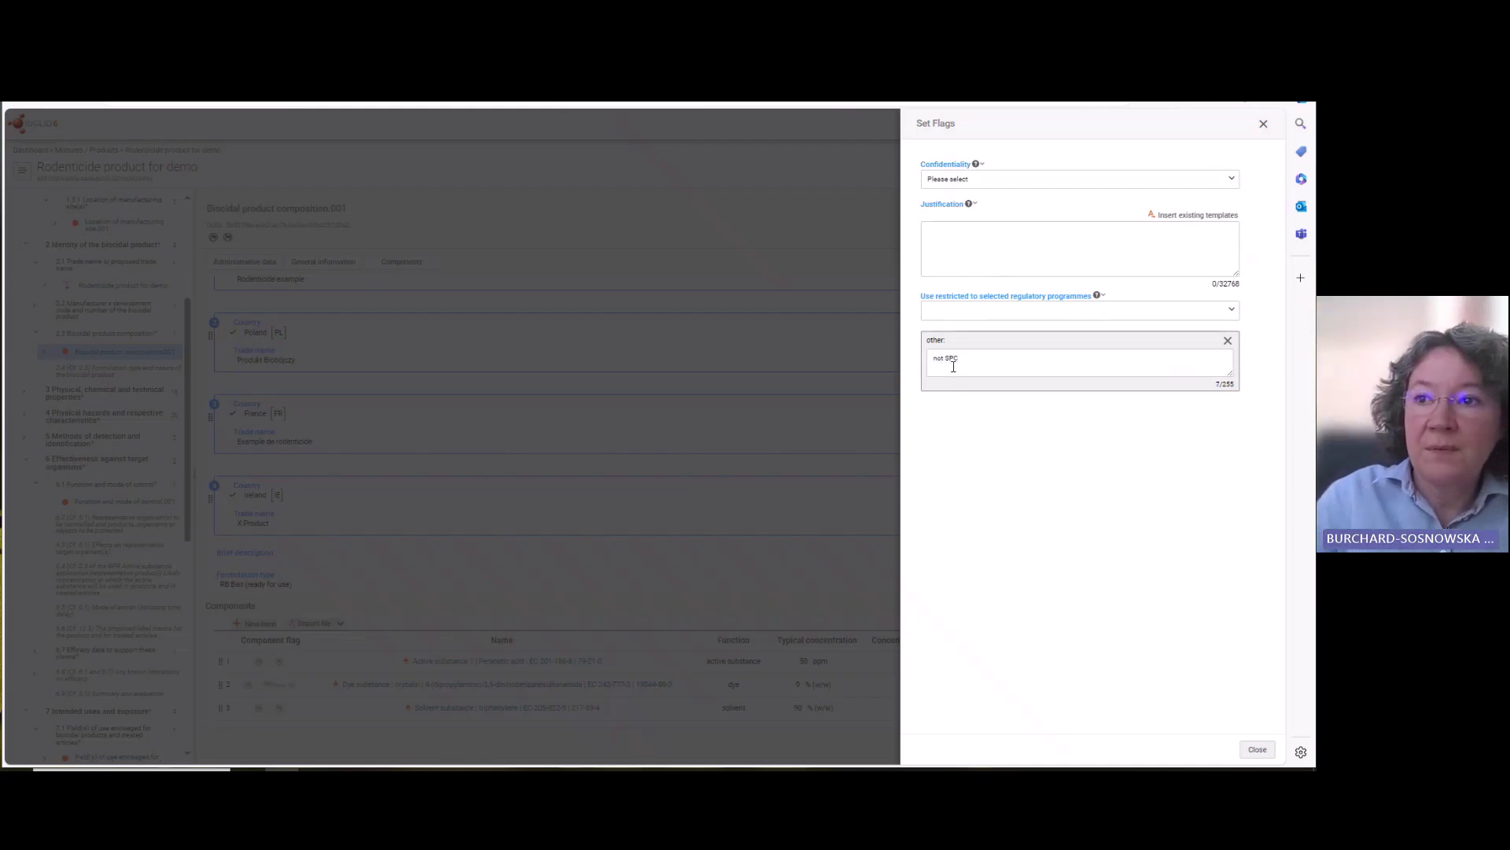
click(1257, 749)
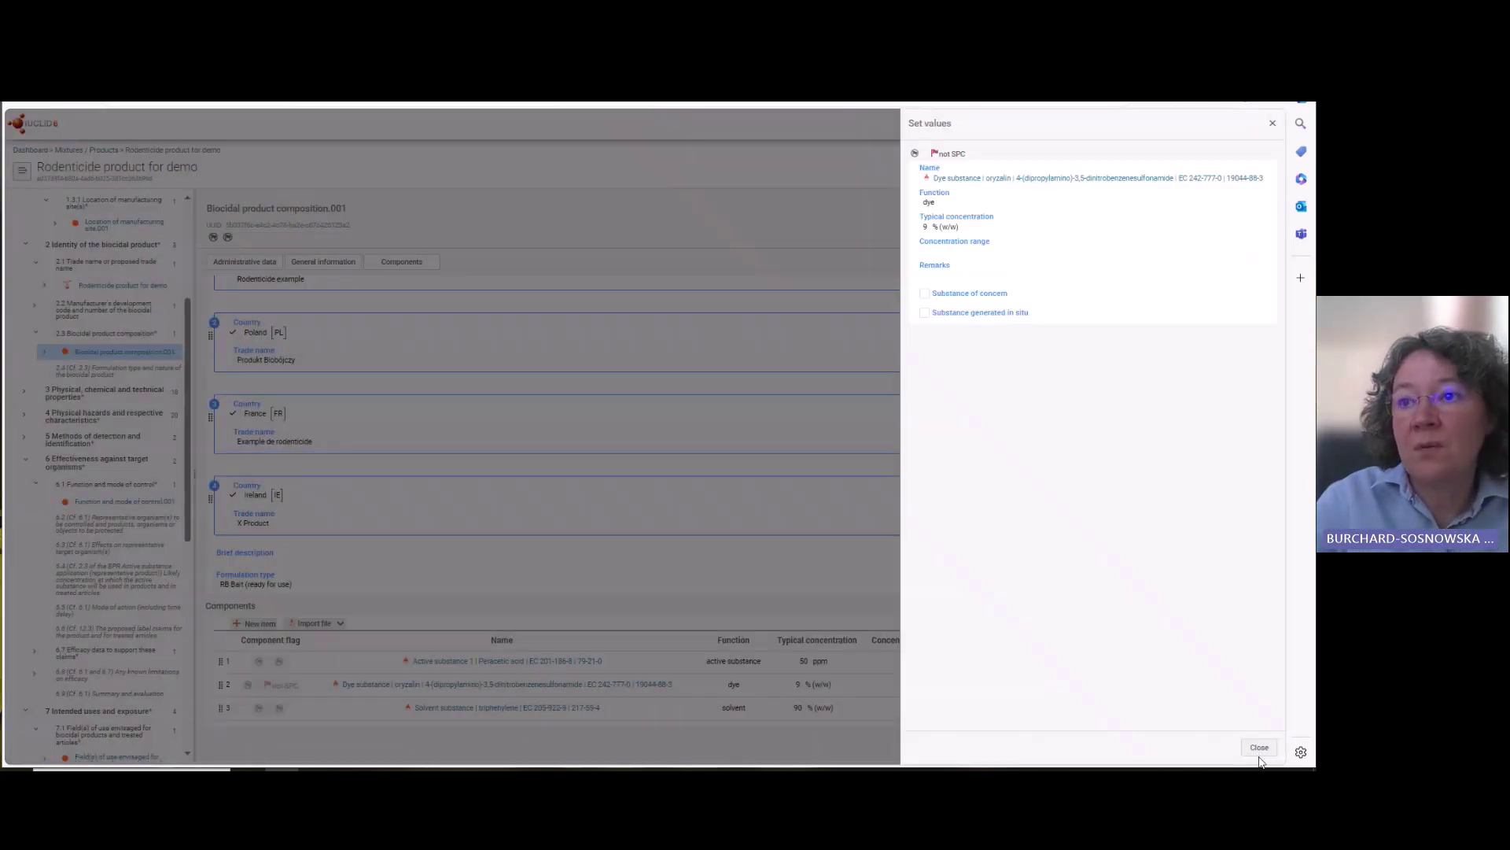
click(1256, 749)
click(1219, 748)
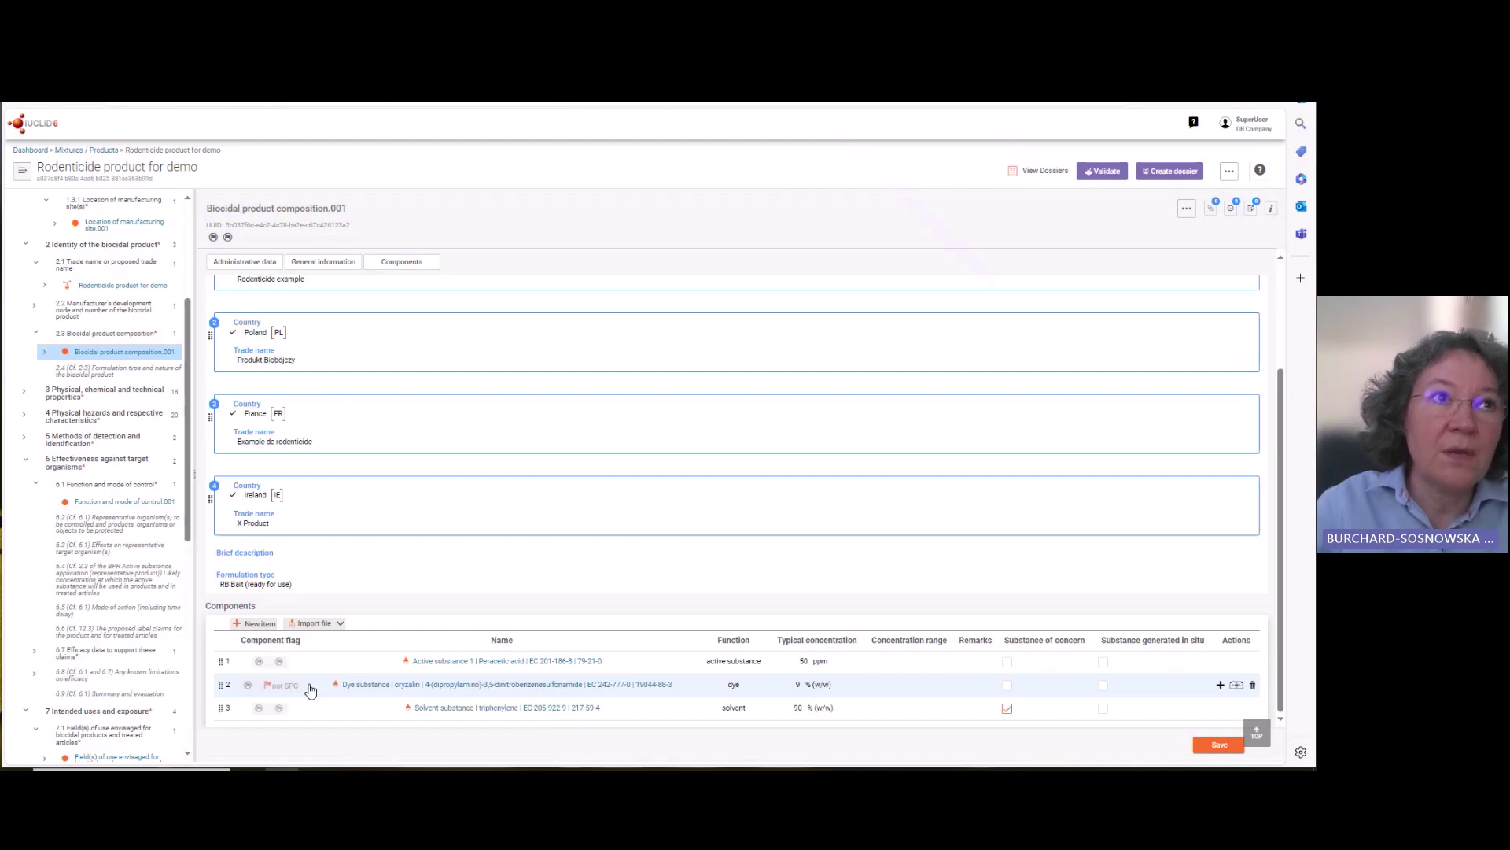
- Open the Field(s) of use envisaged record under section 7.1 and review it down to the detailed use description and linked records
scroll(131, 575, down, 3)
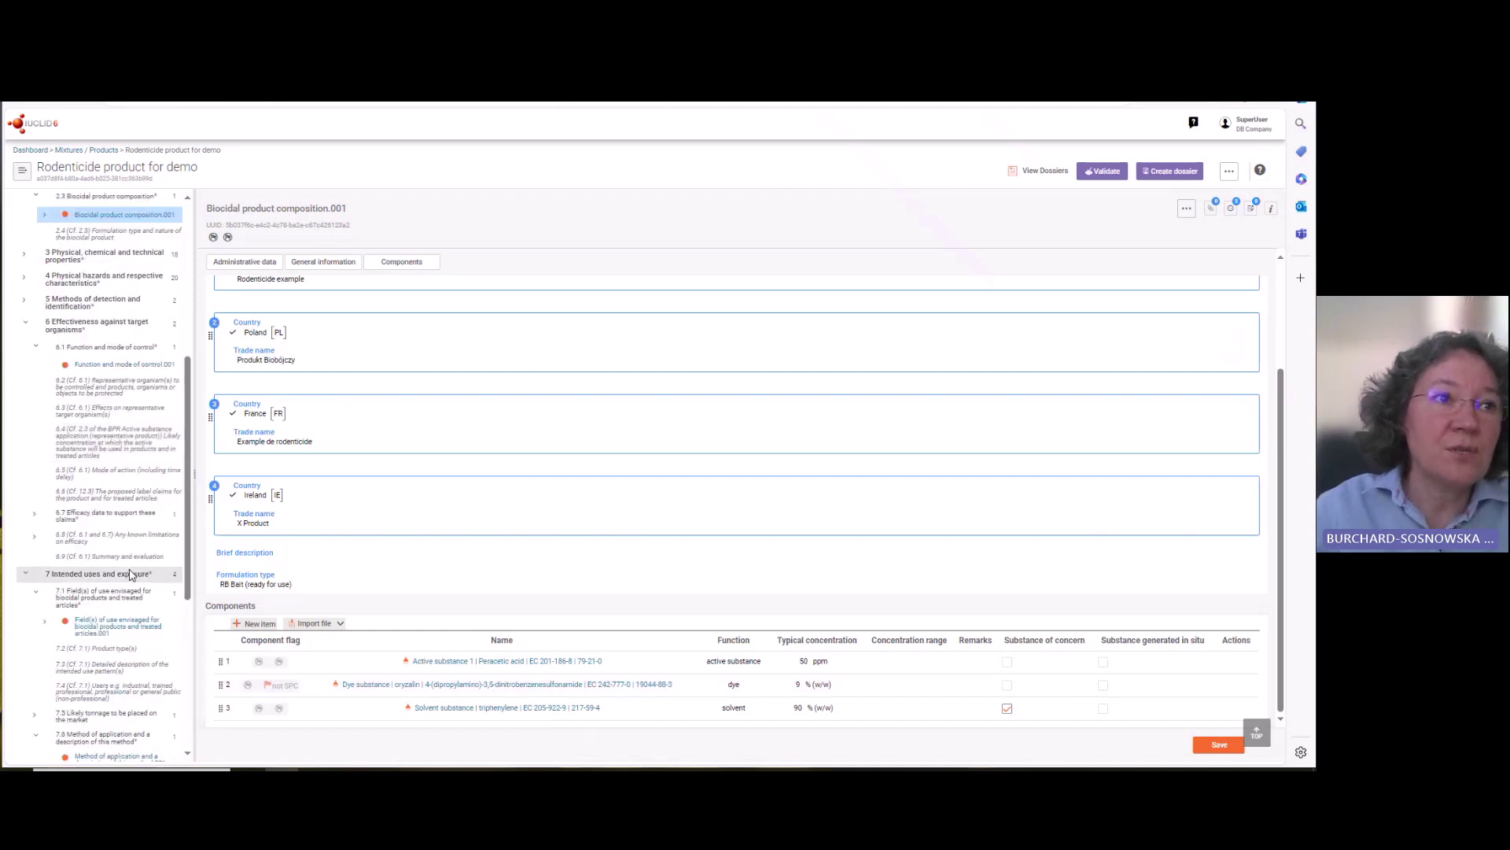
click(105, 627)
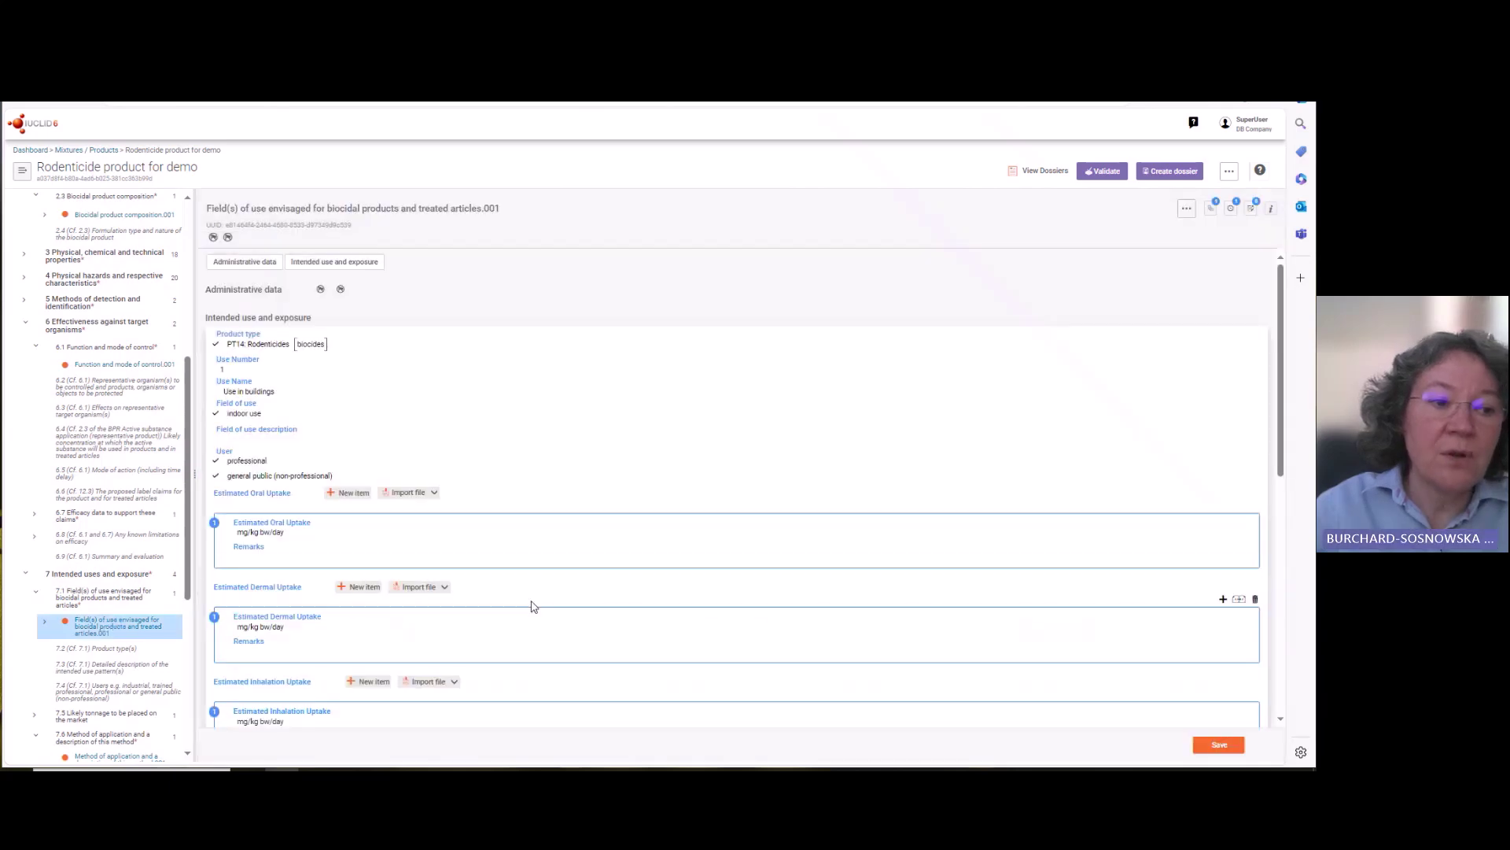
scroll(581, 638, down, 5)
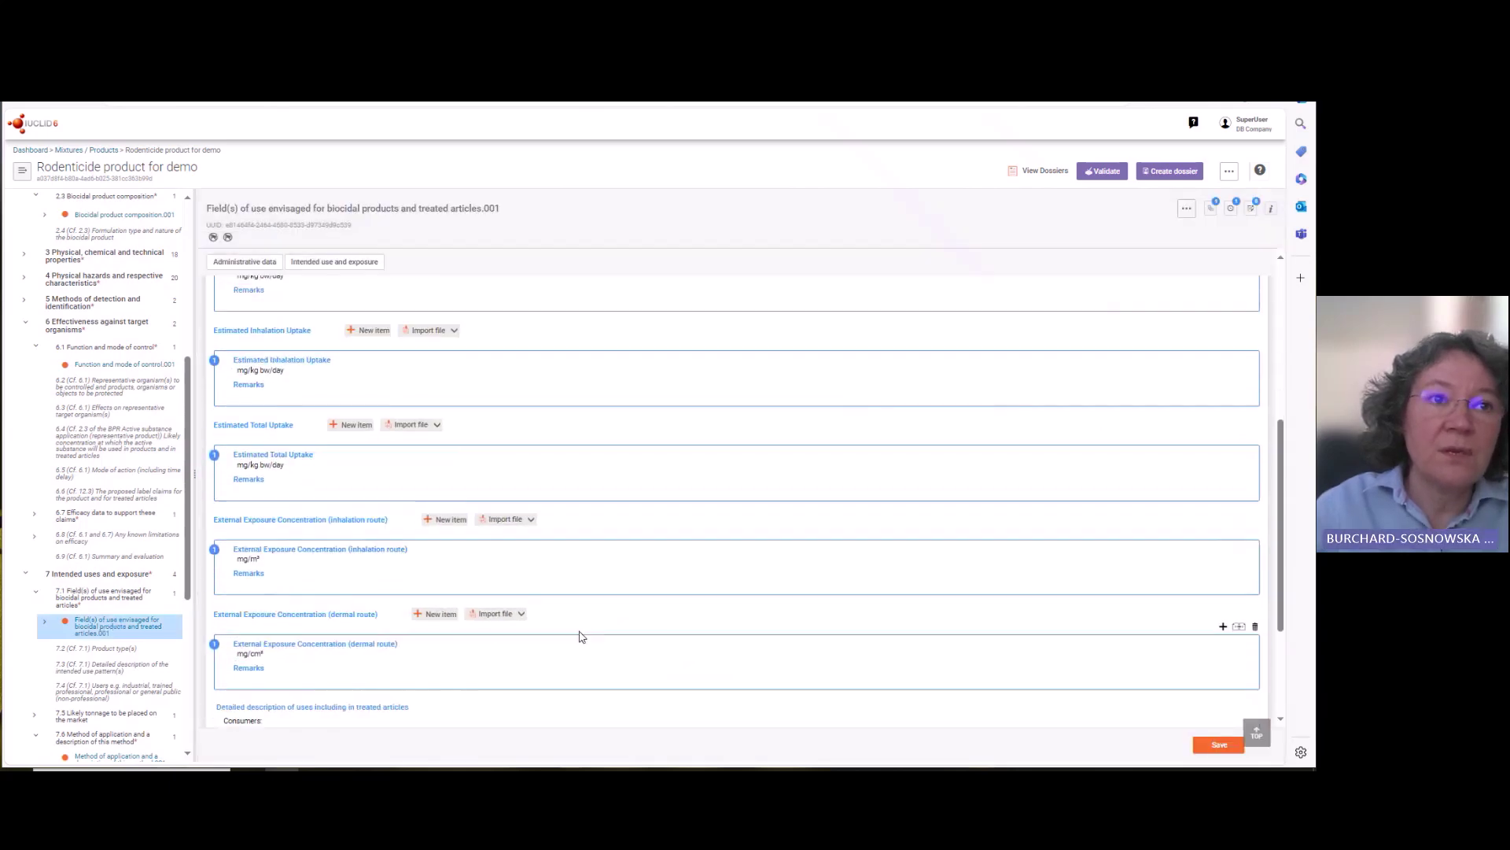
scroll(582, 651, down, 2)
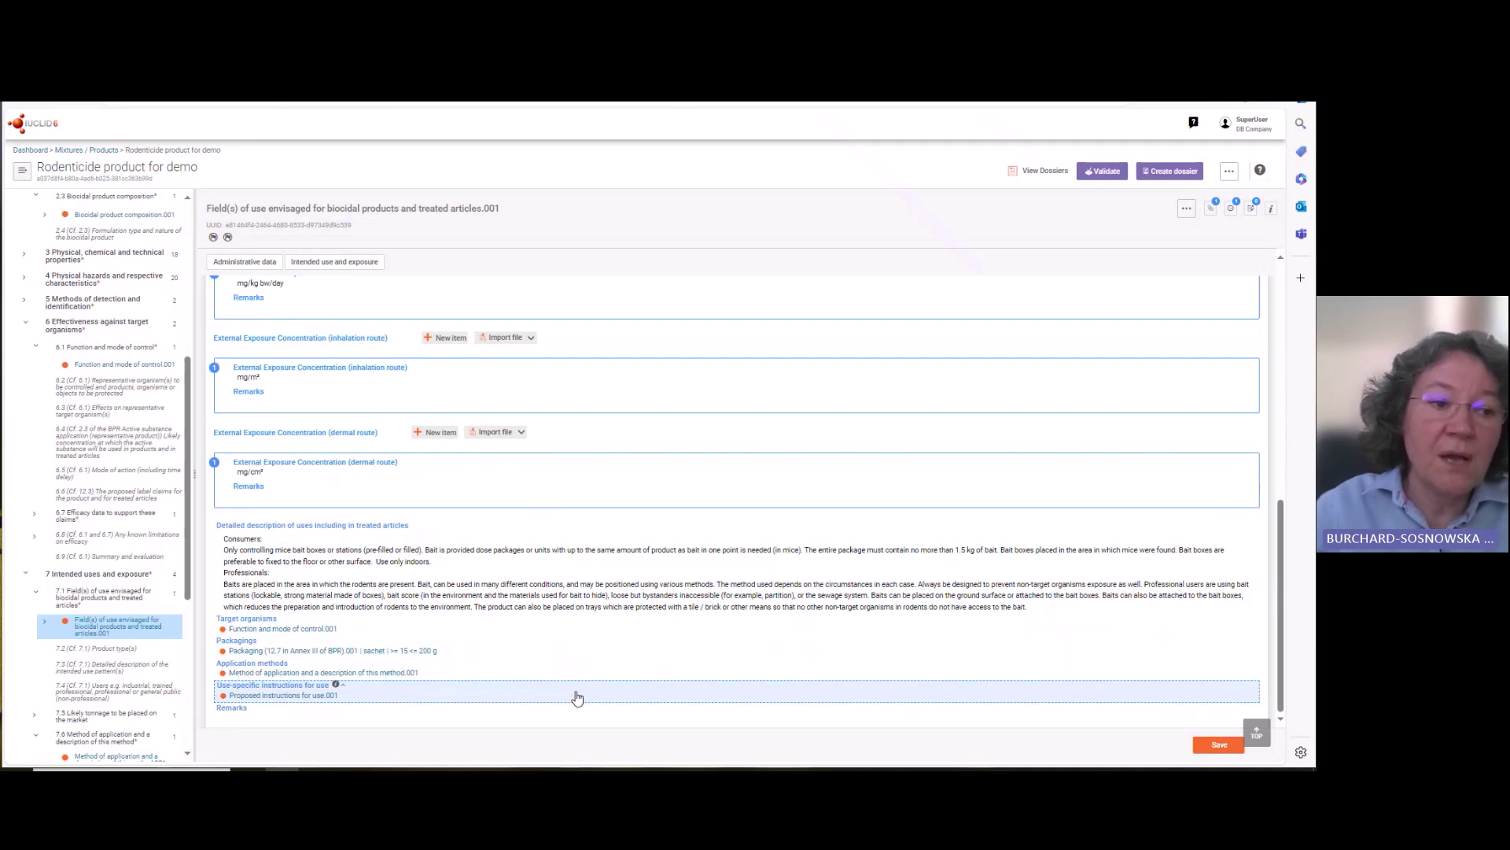
- In the section 12.3 Packaging record, paste "This is a field transferred to an SPC when changing a working context." as additional information on packaging and save
scroll(97, 607, down, 5)
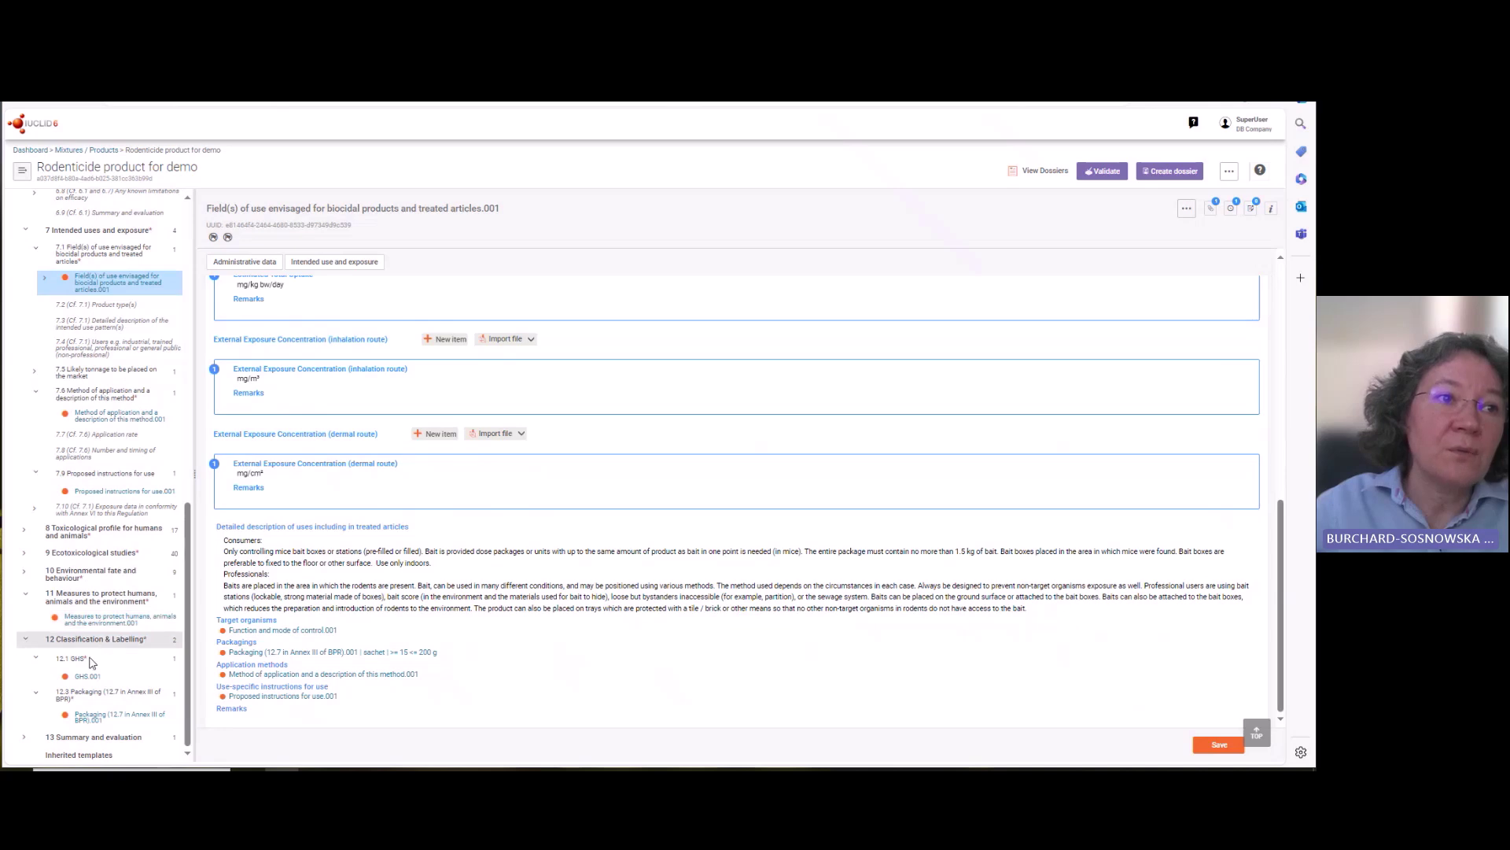
click(92, 719)
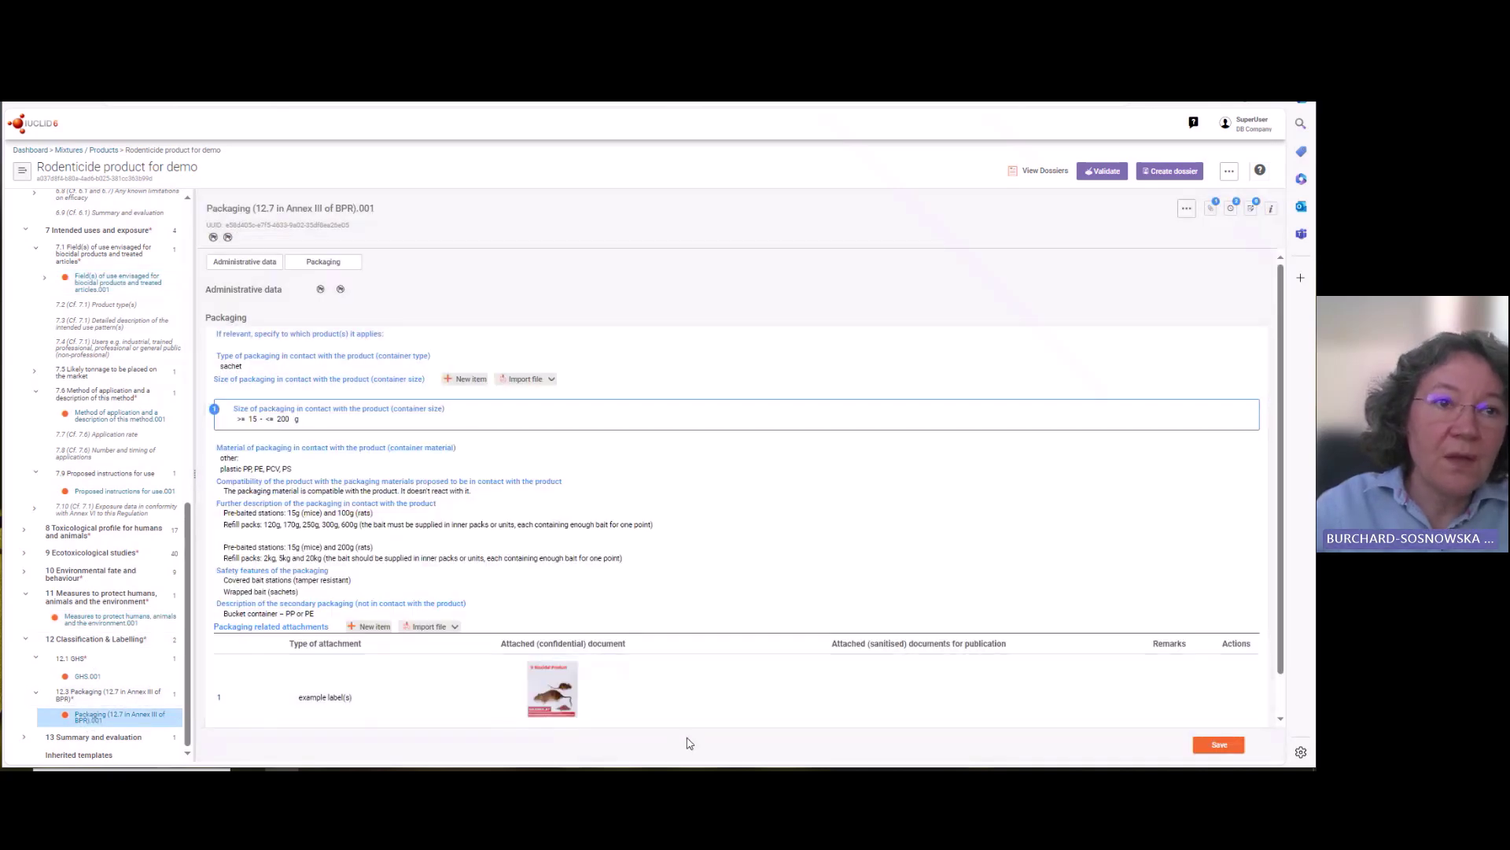
scroll(472, 732, down, 1)
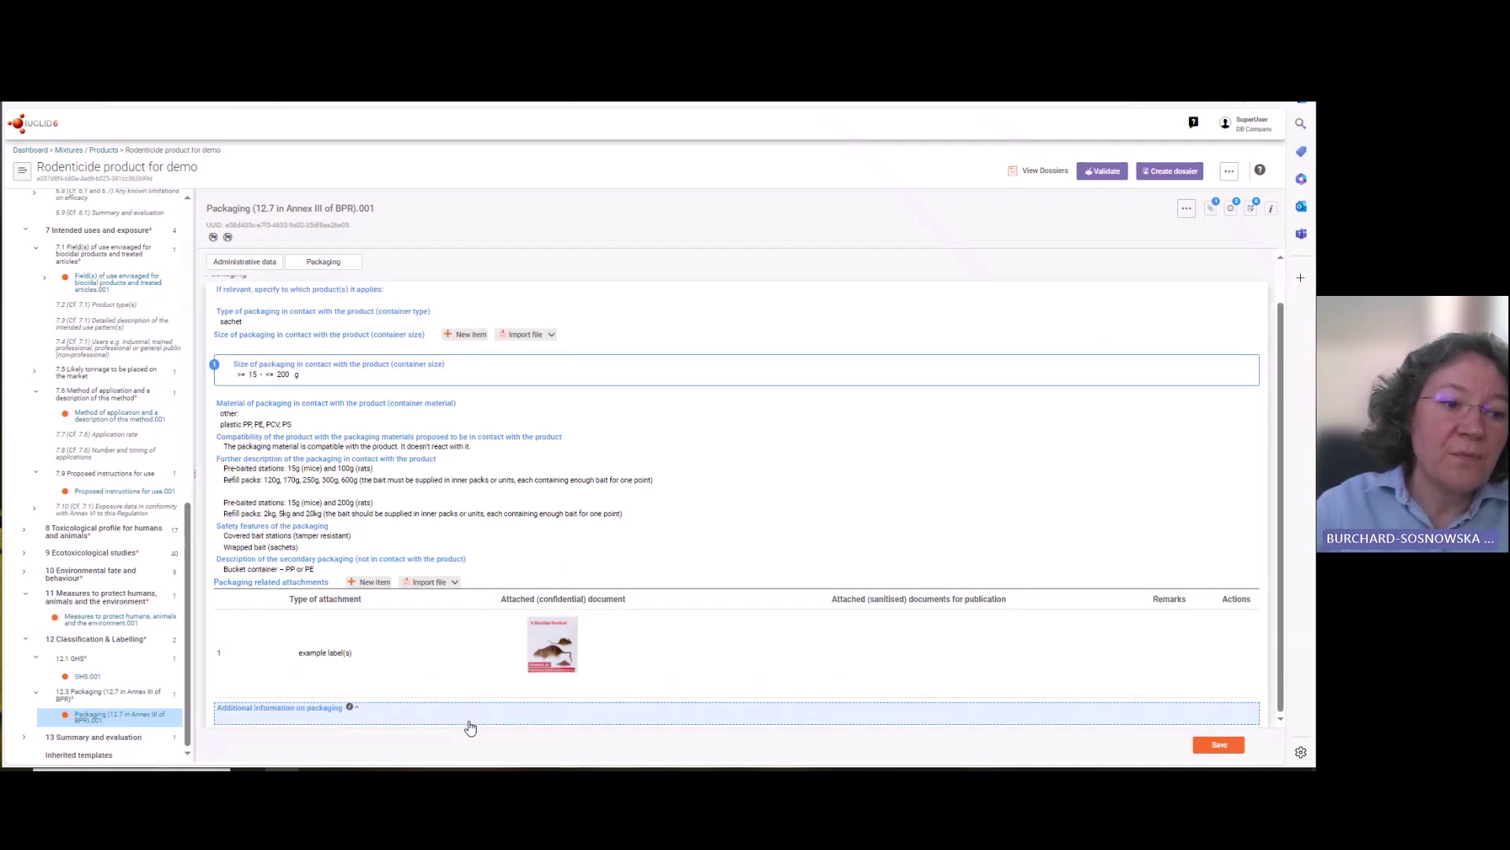
click(291, 711)
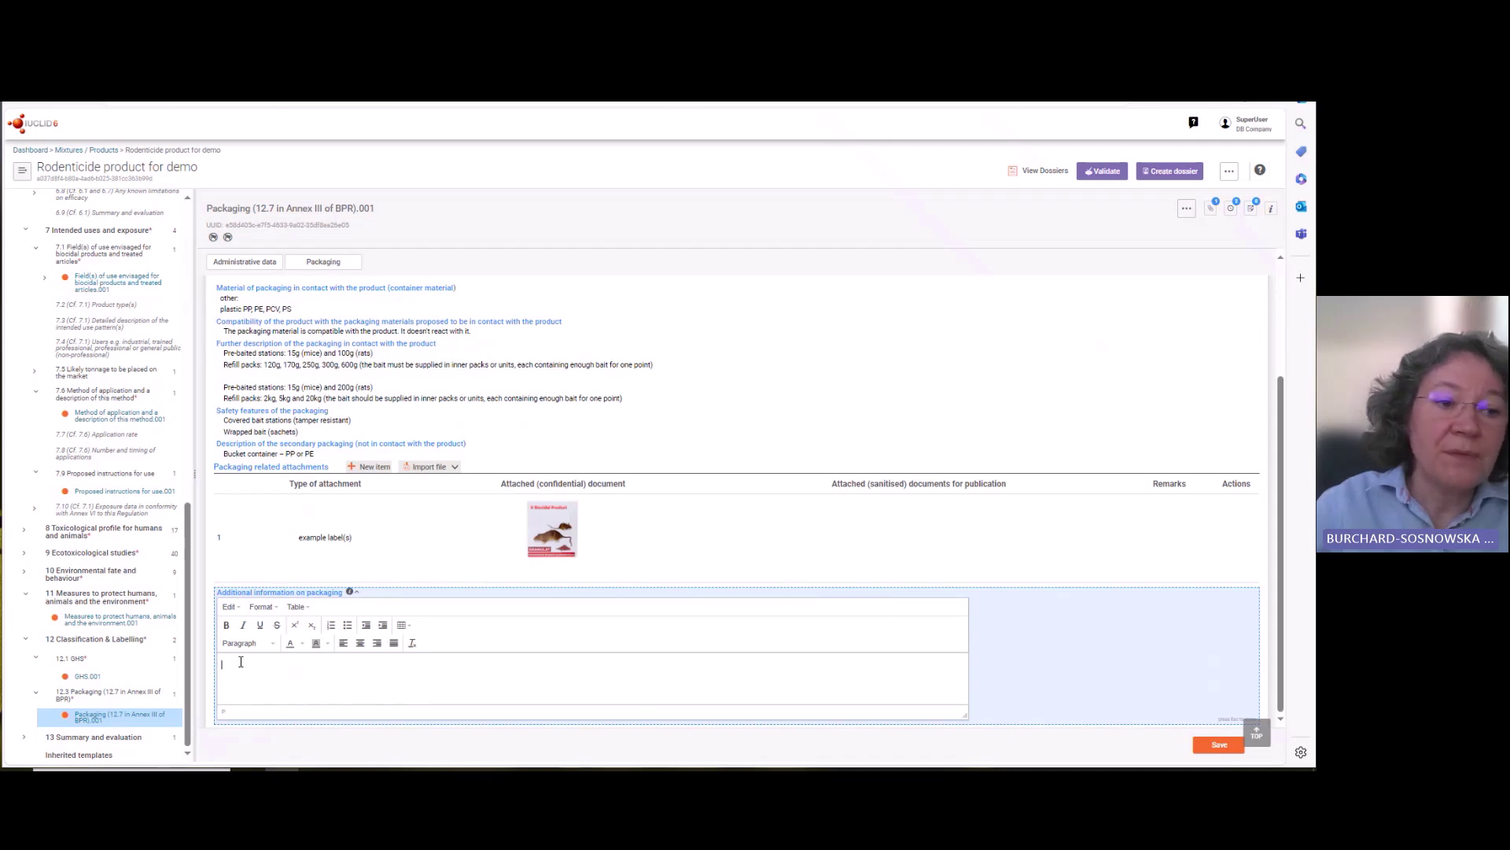
right_click(241, 661)
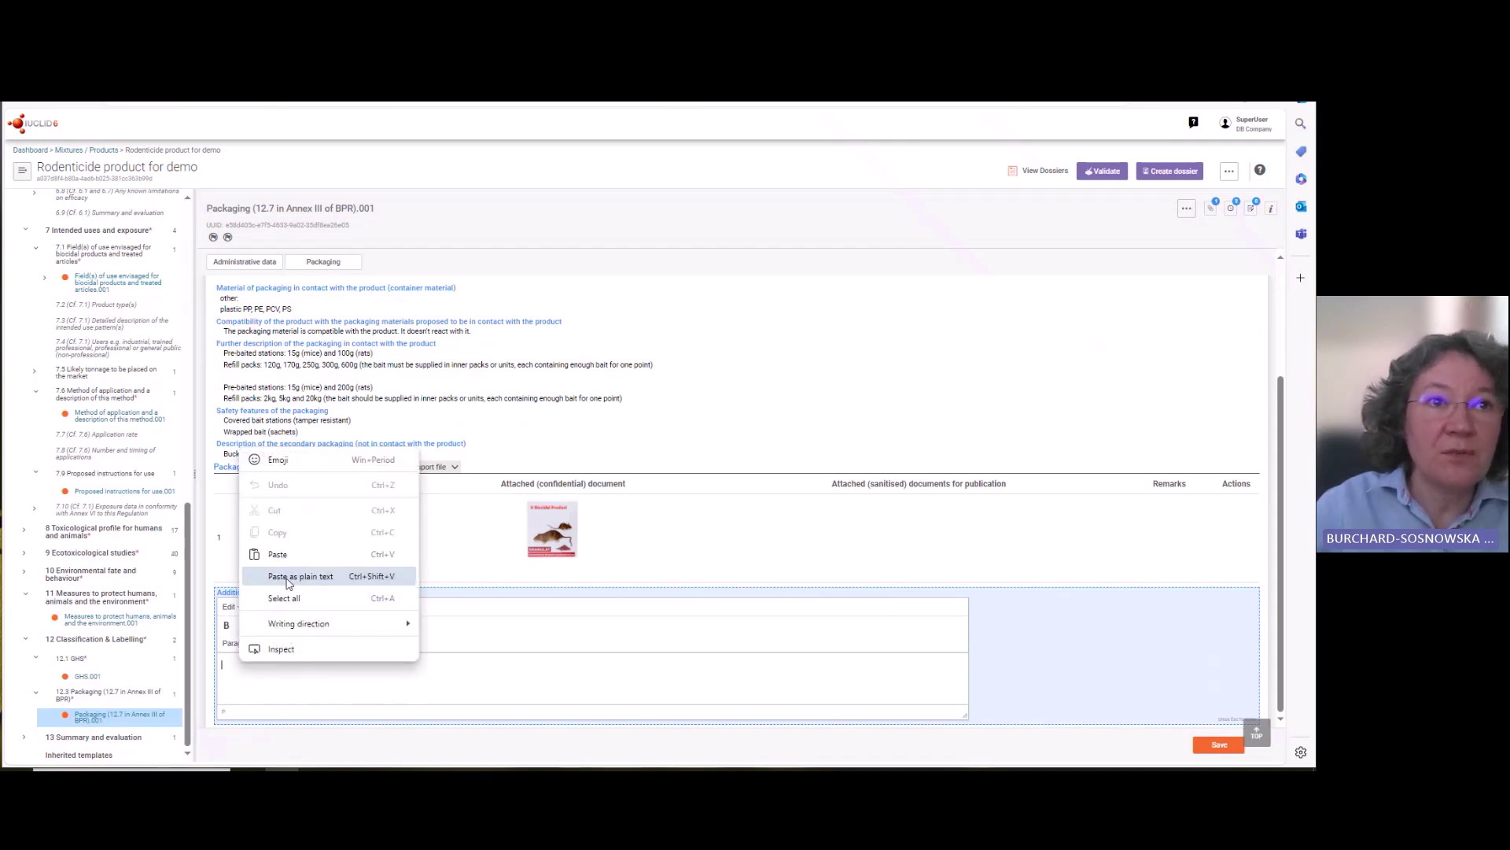
click(271, 553)
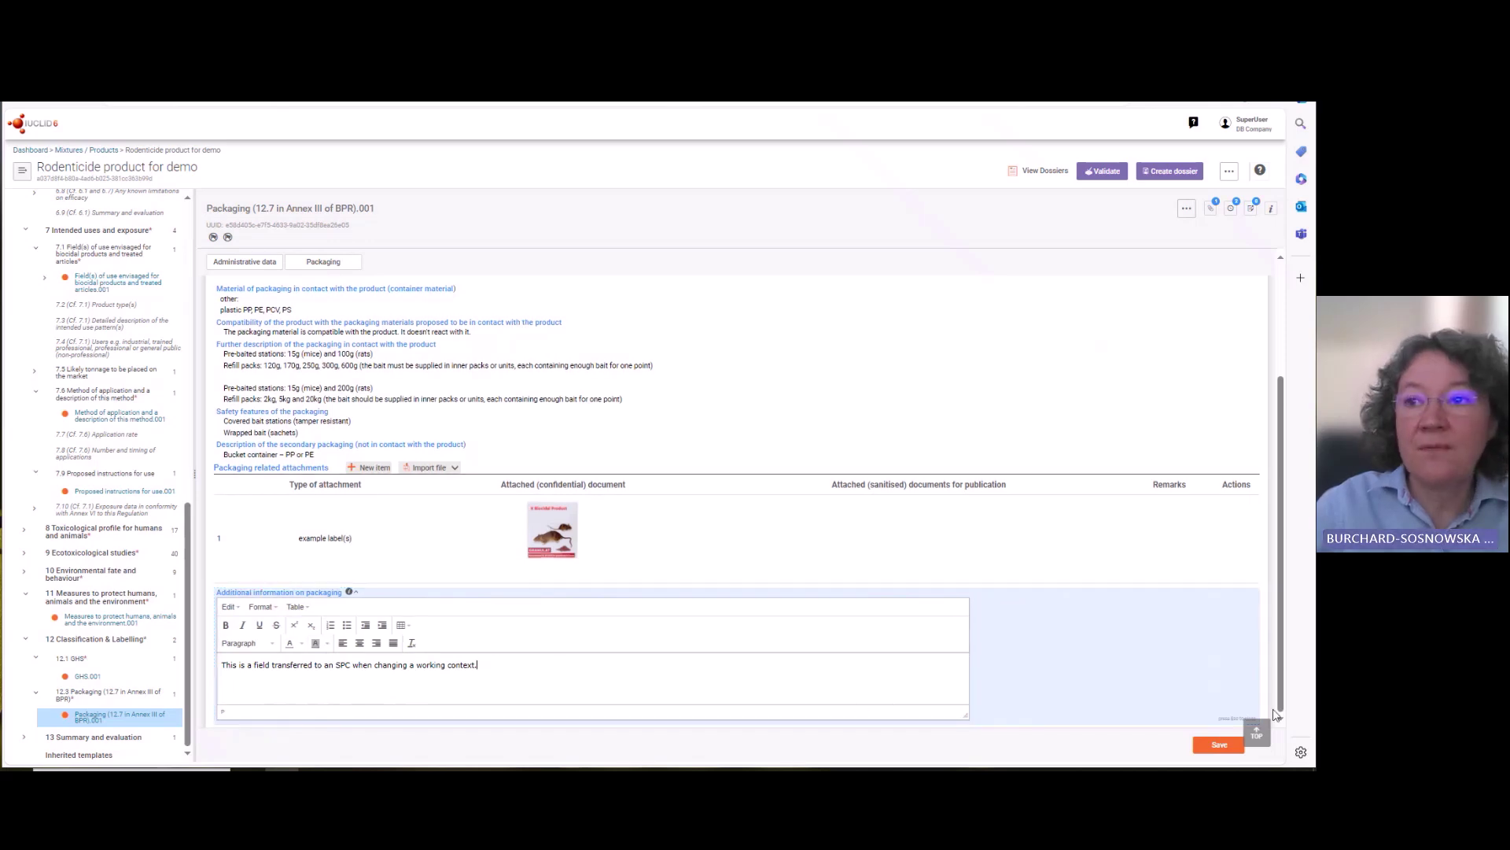
click(1217, 746)
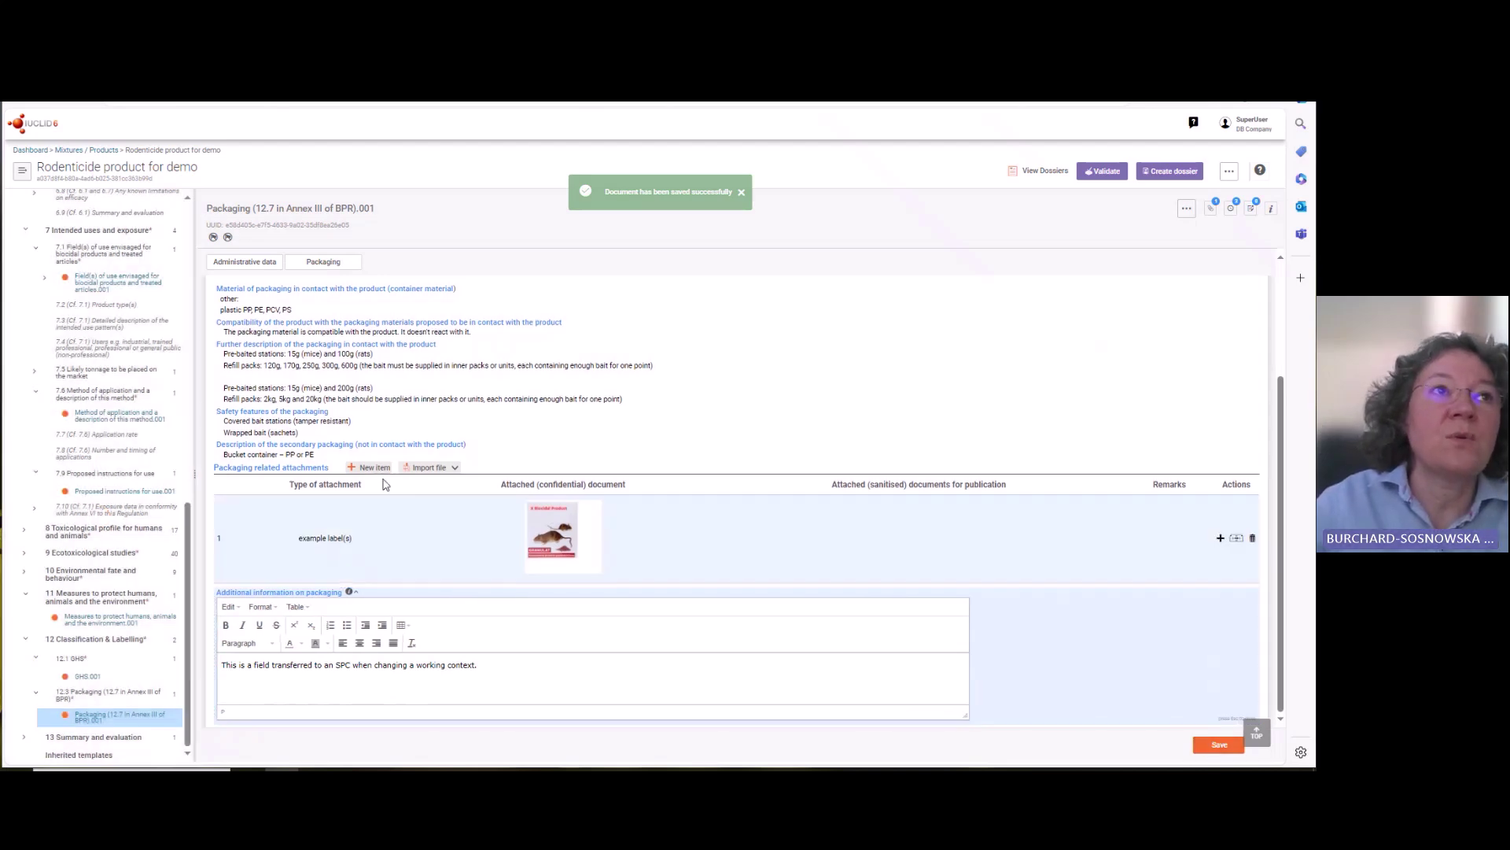
- Change the working context to BPR Summary of product characteristics (SPC) and expand the rodenticide product's sections
scroll(126, 384, up, 5)
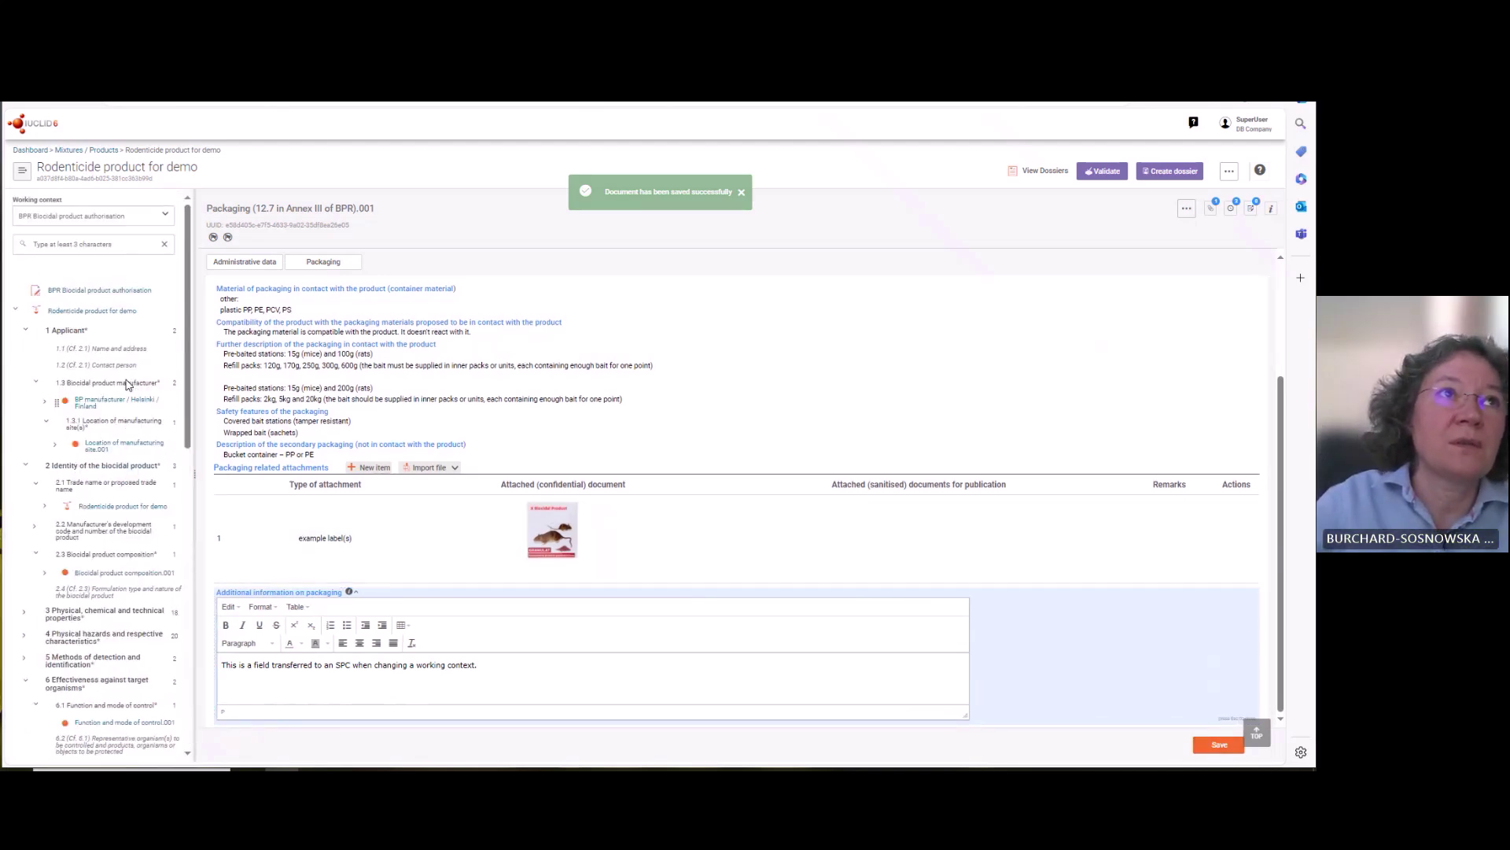
click(168, 216)
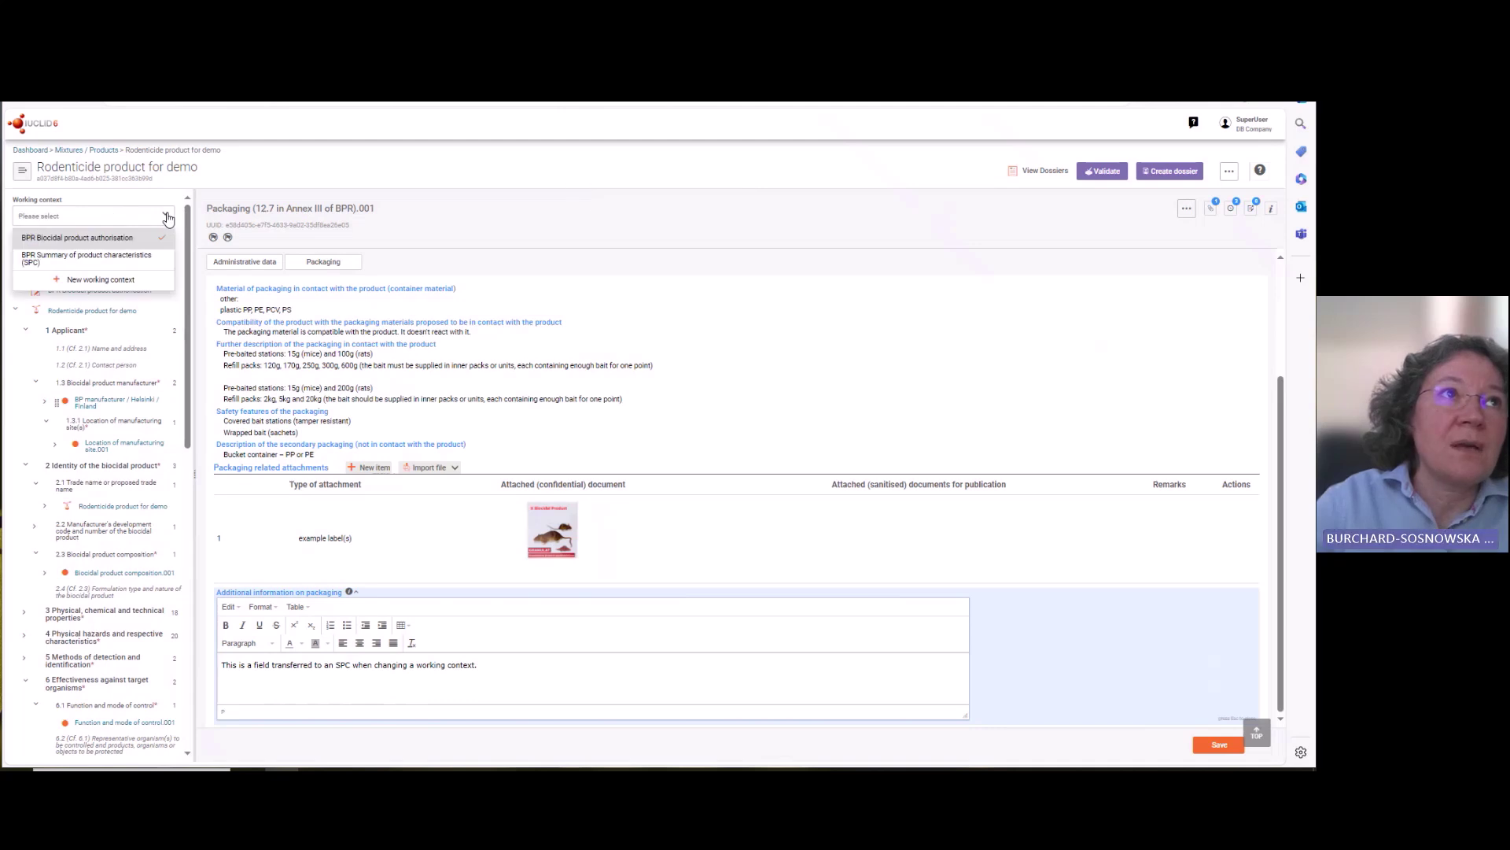
click(93, 262)
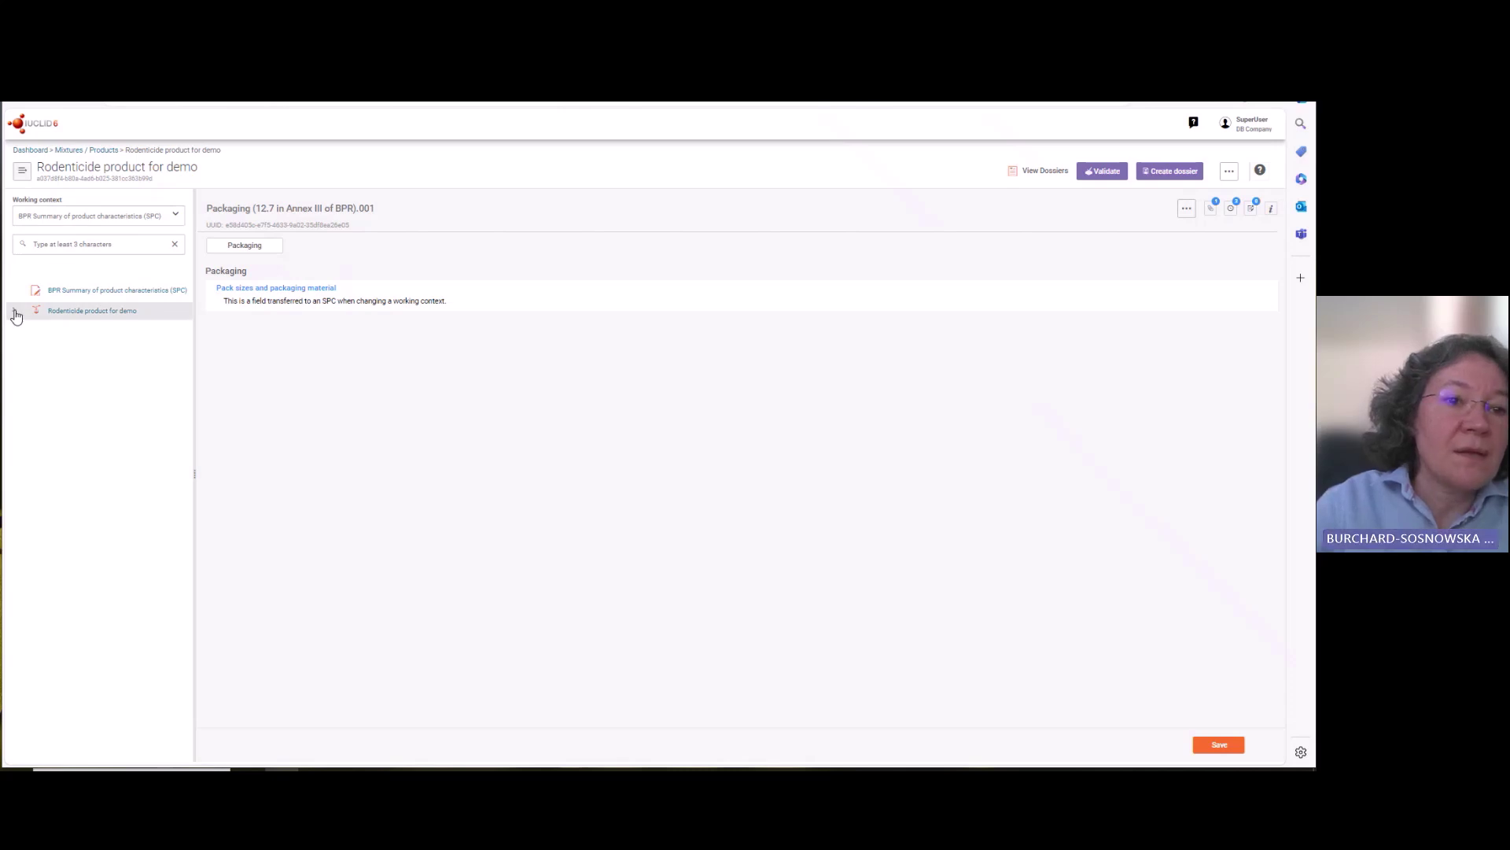
click(15, 311)
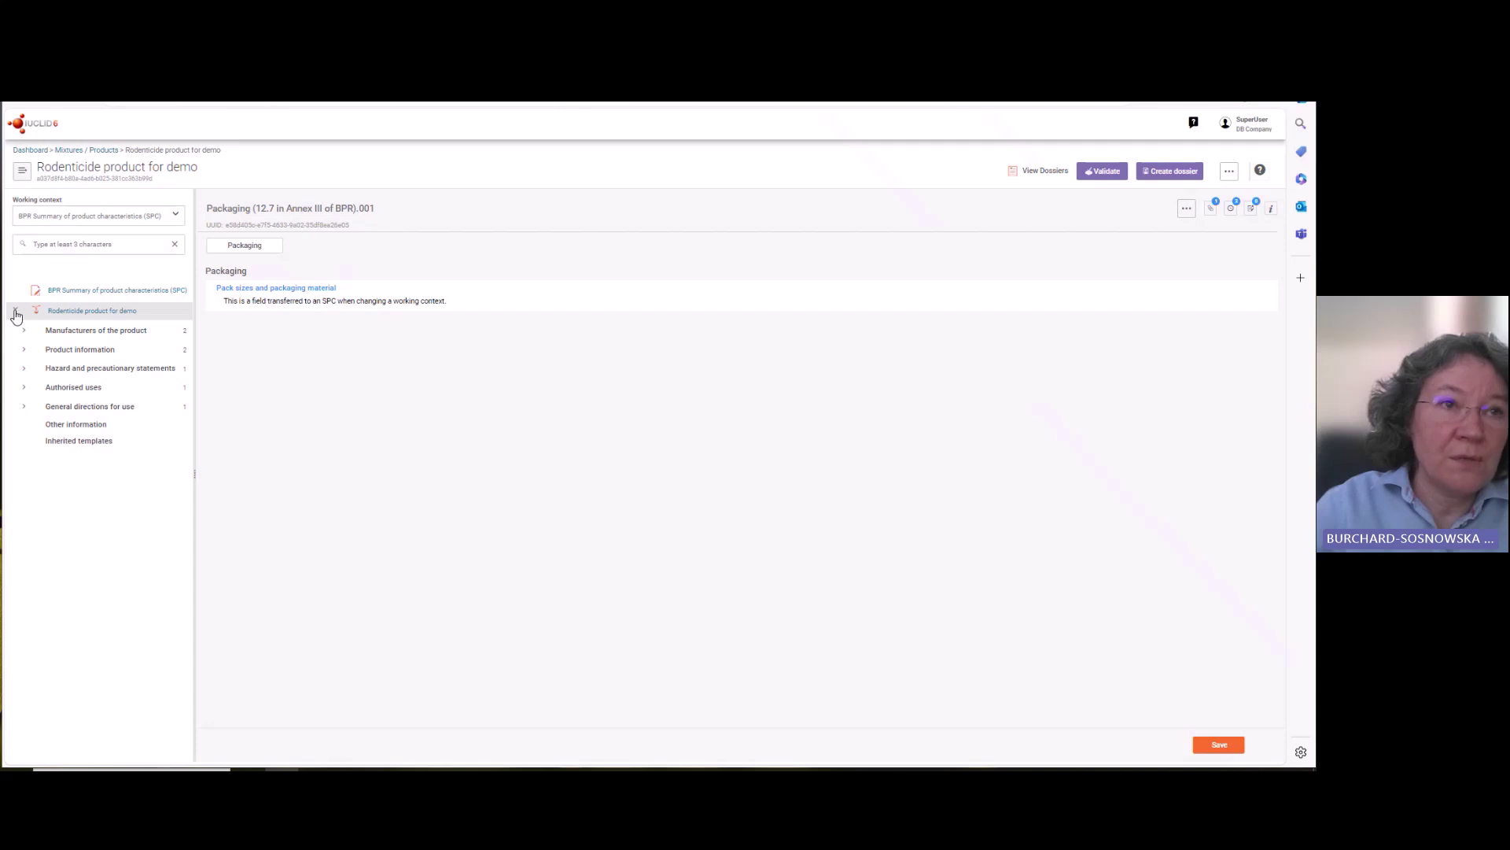
- Review the BP manufacturer record and the Location of manufacturing site.001 record under Manufacturers of the product
click(25, 330)
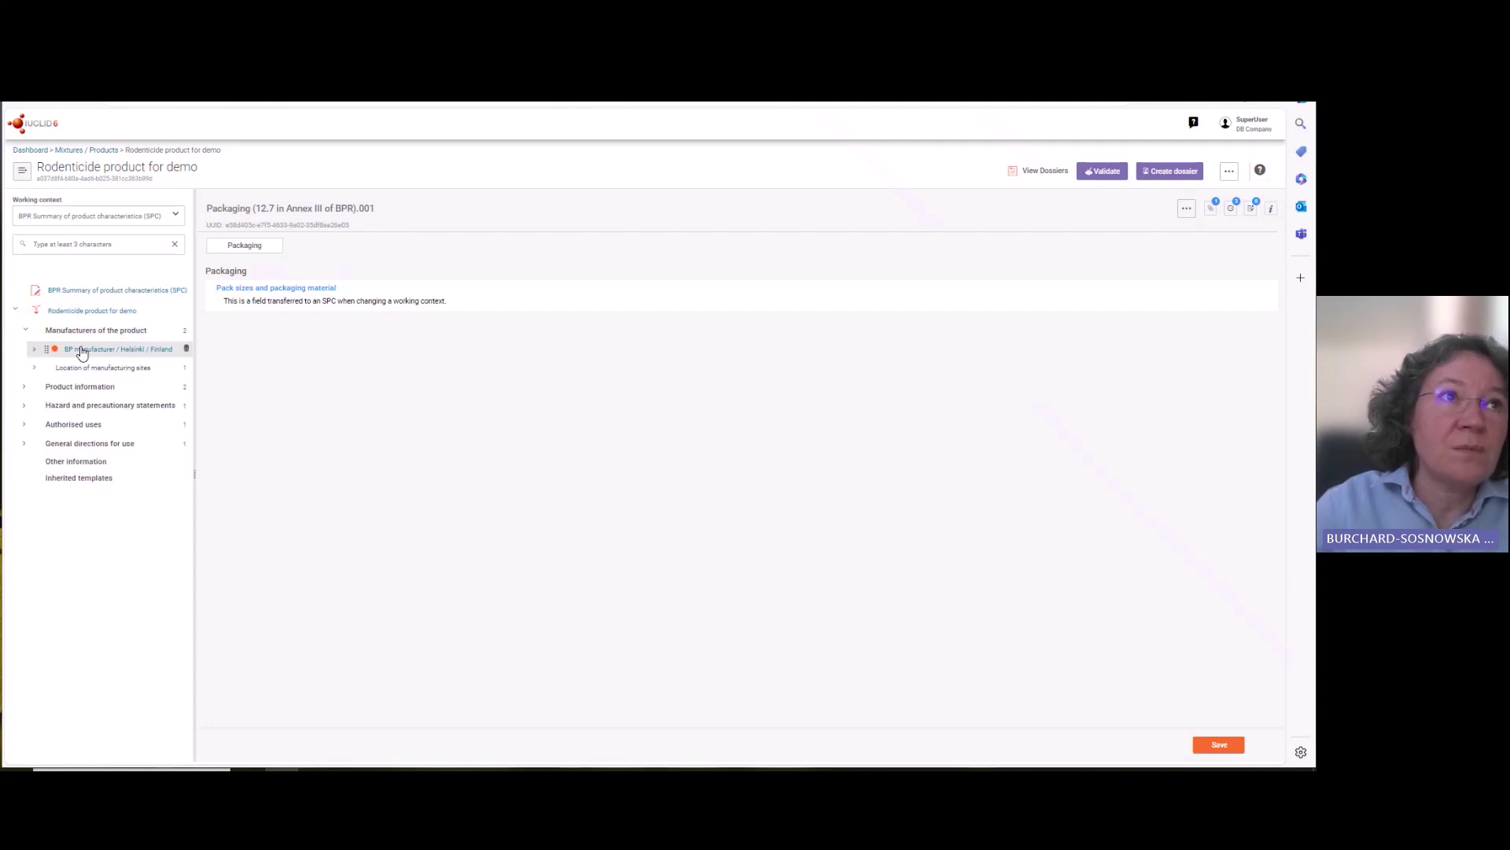
click(82, 349)
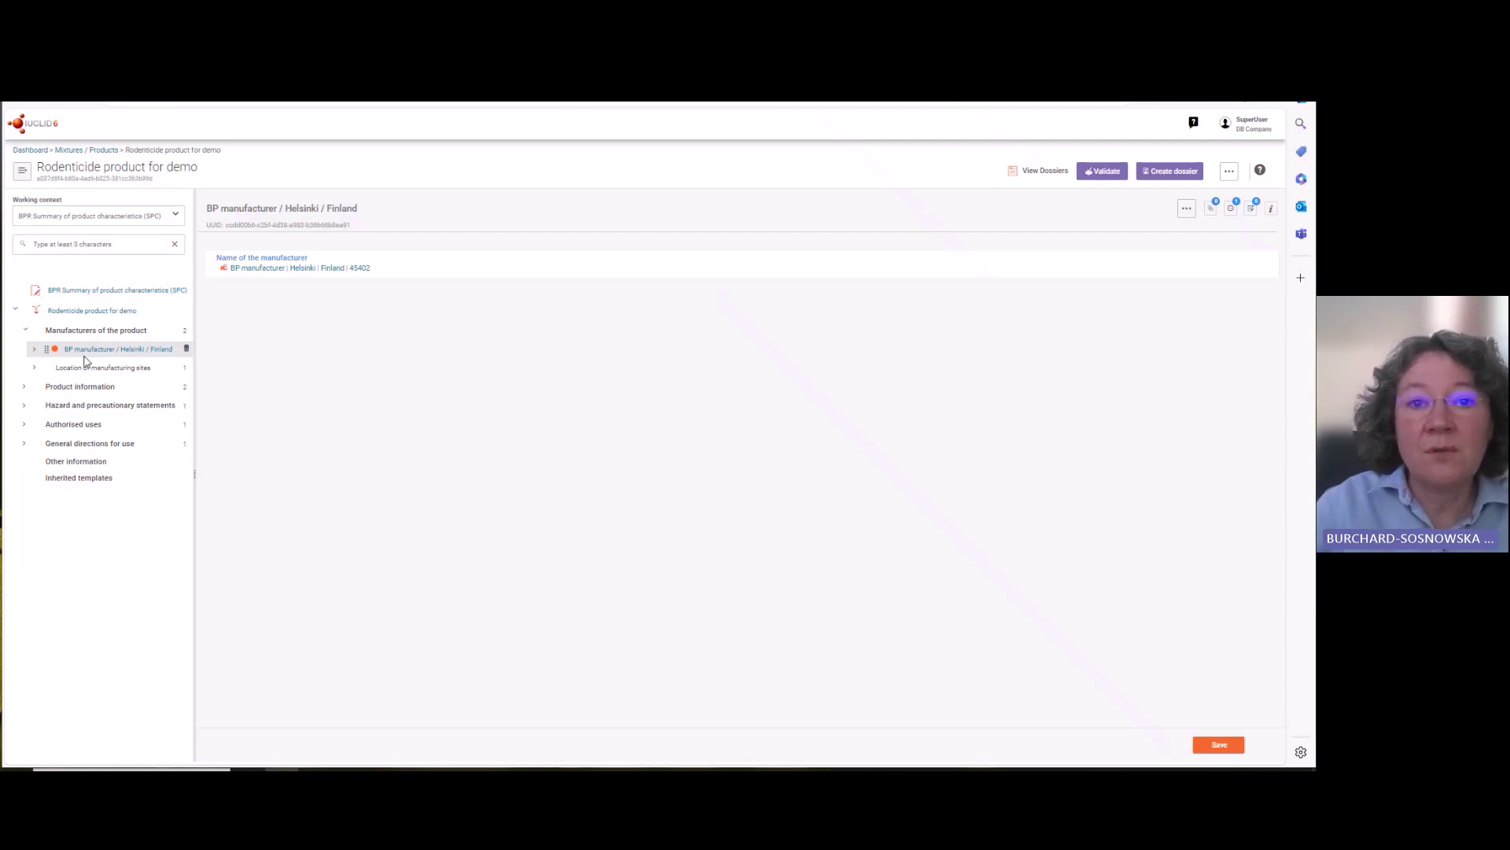
click(36, 367)
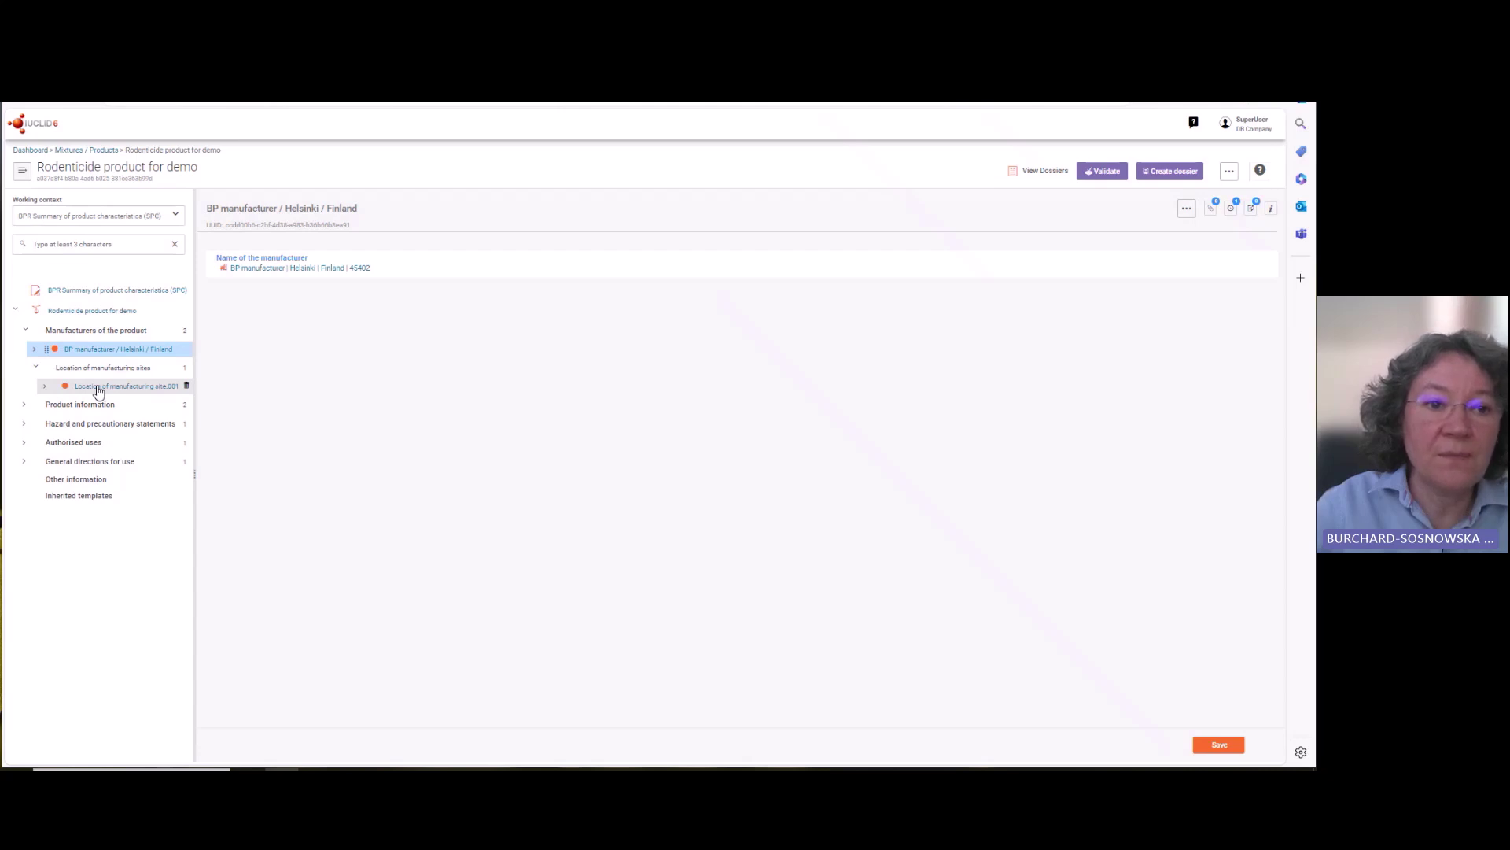
click(99, 389)
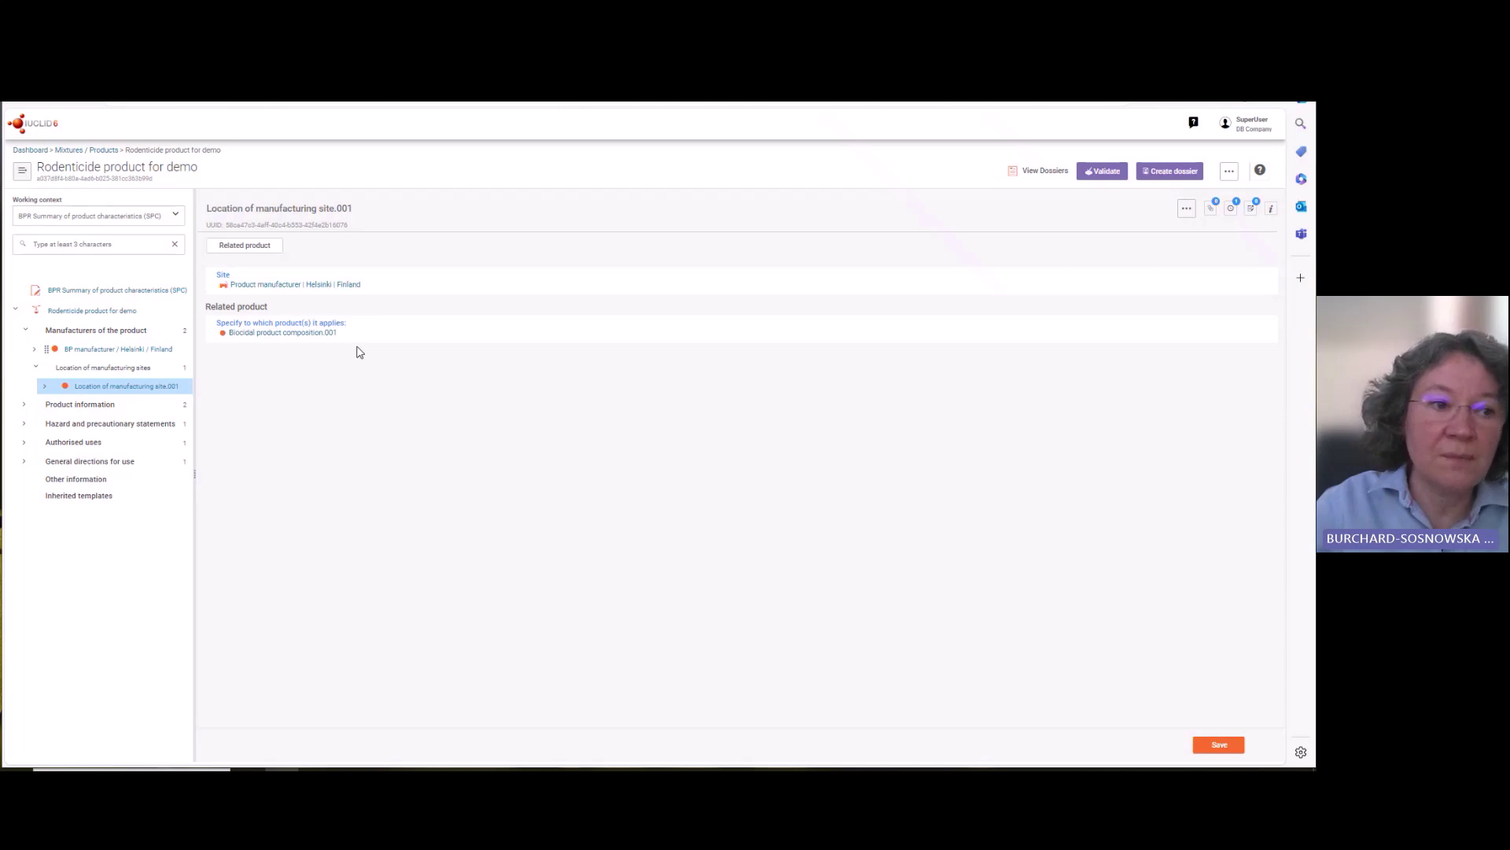
- Under Product information, view the SPC name and legal entity record and open Biocidal product composition.001 under Family, meta SPC, product
click(24, 331)
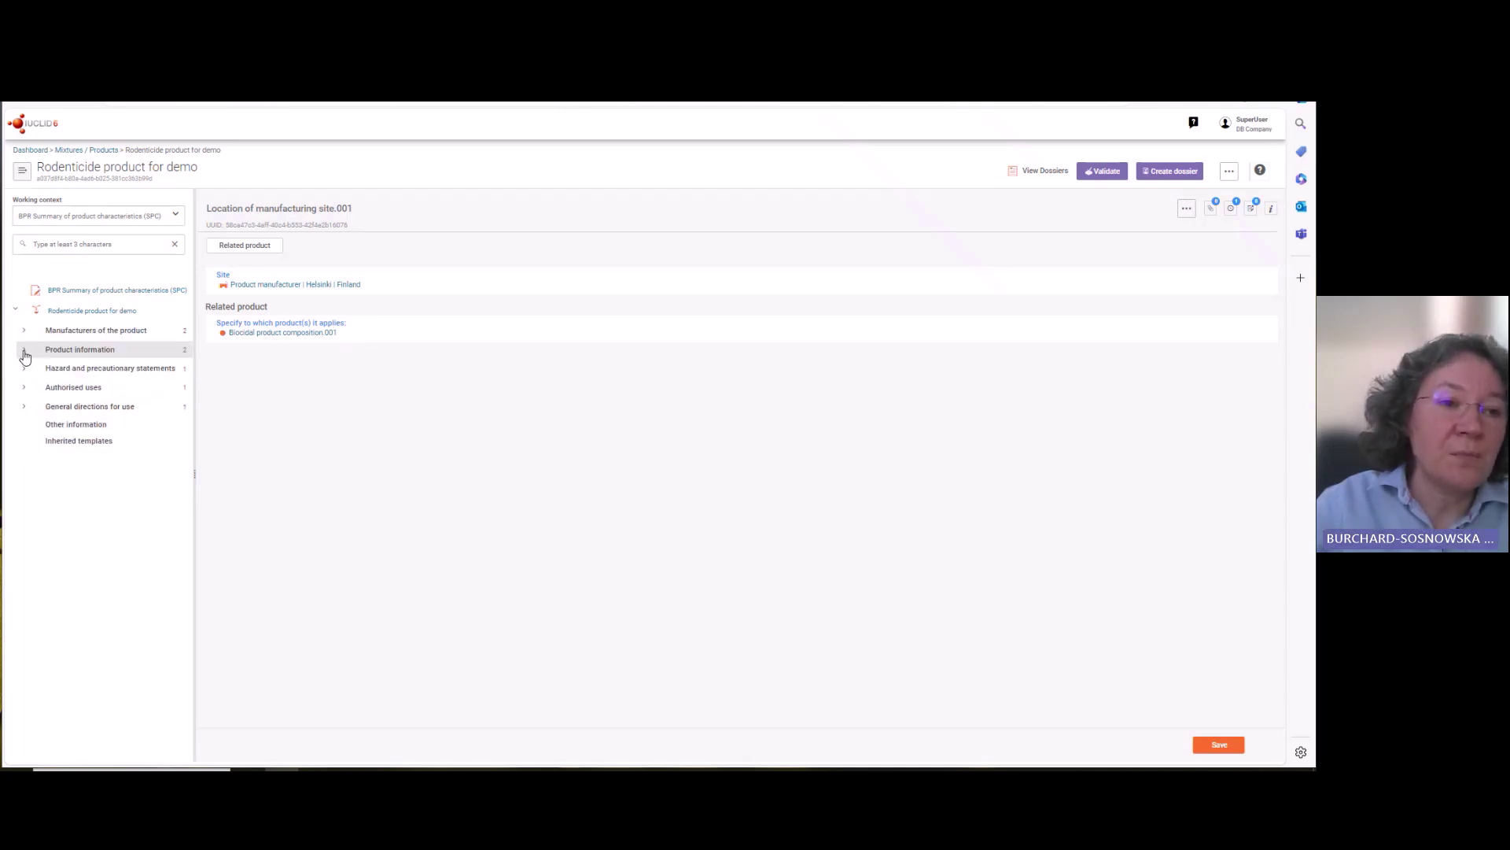
click(24, 349)
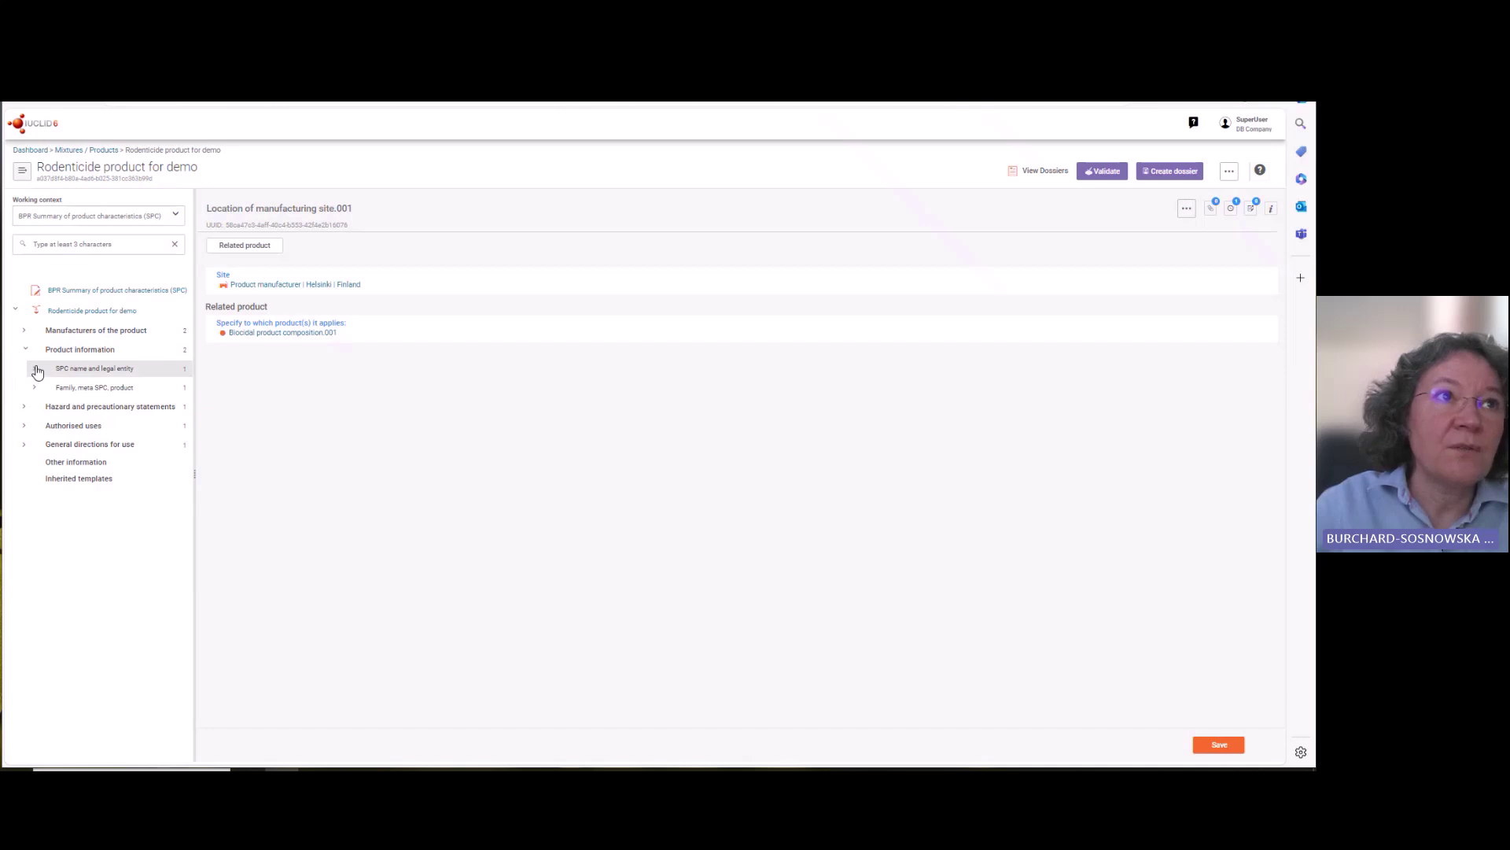
click(35, 368)
click(92, 393)
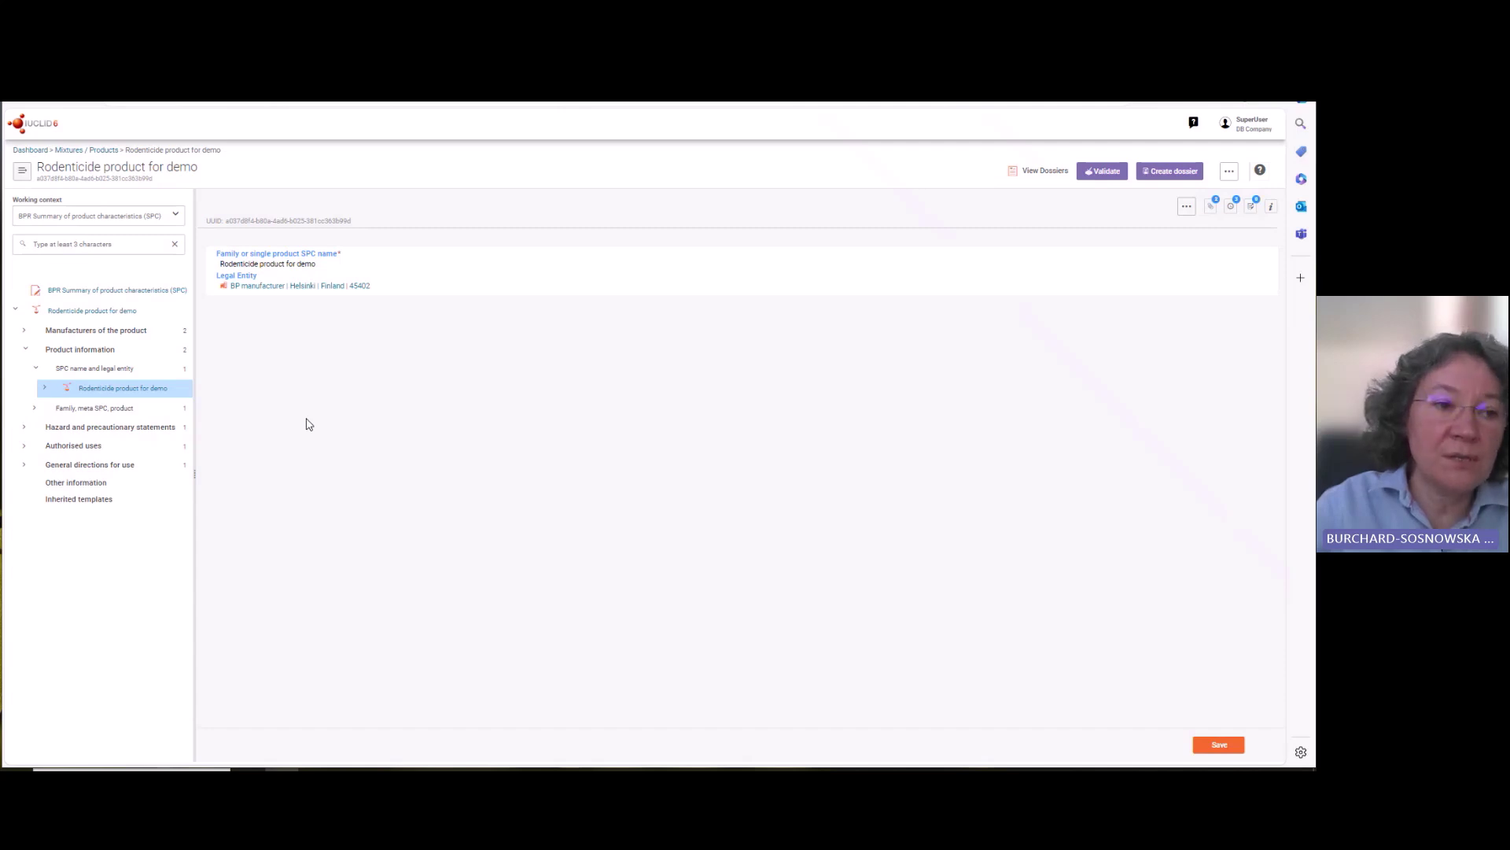
click(34, 408)
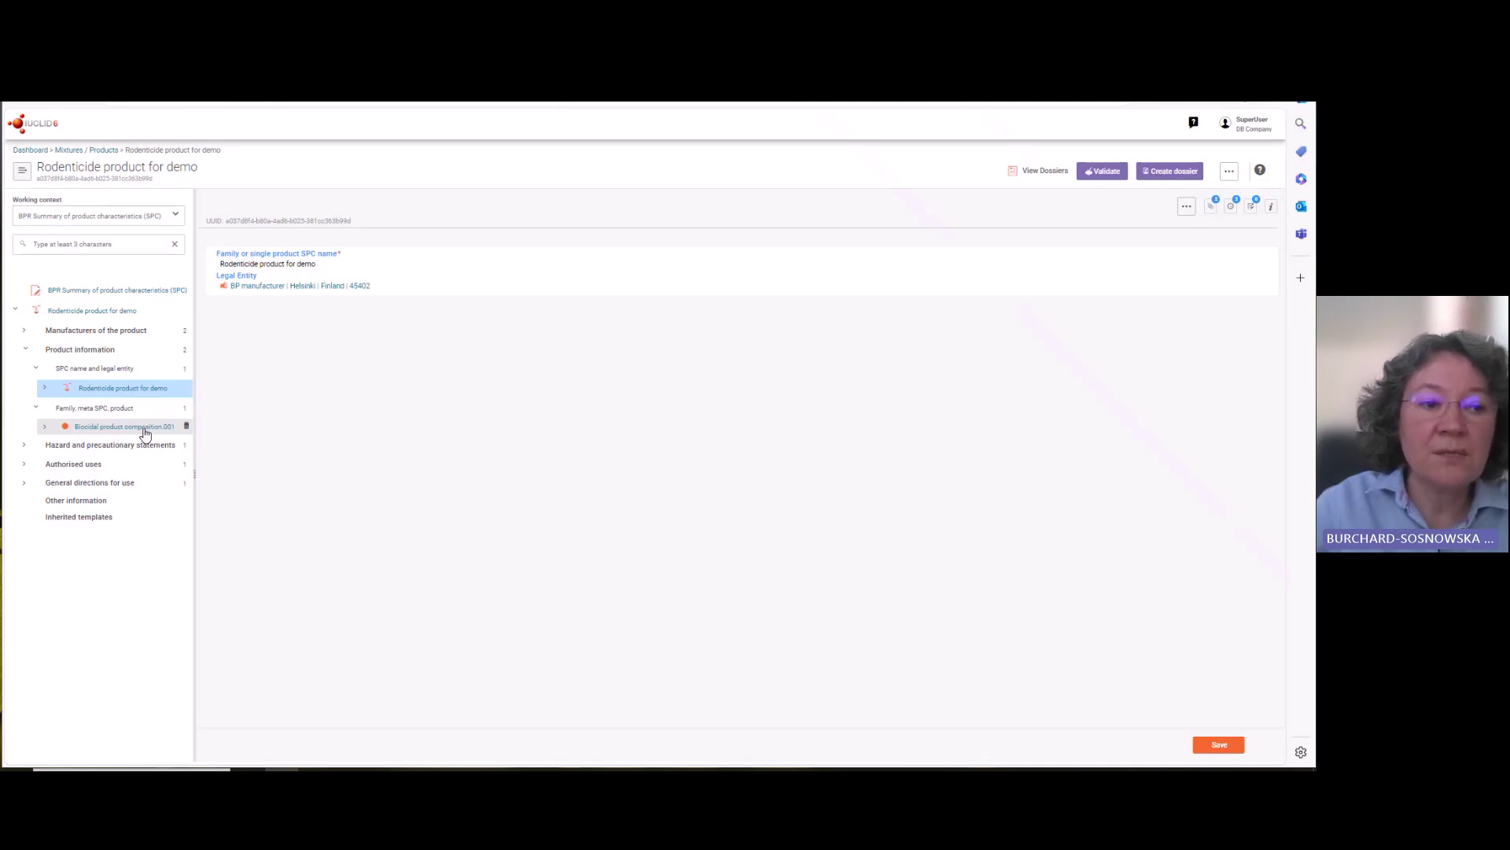
click(151, 432)
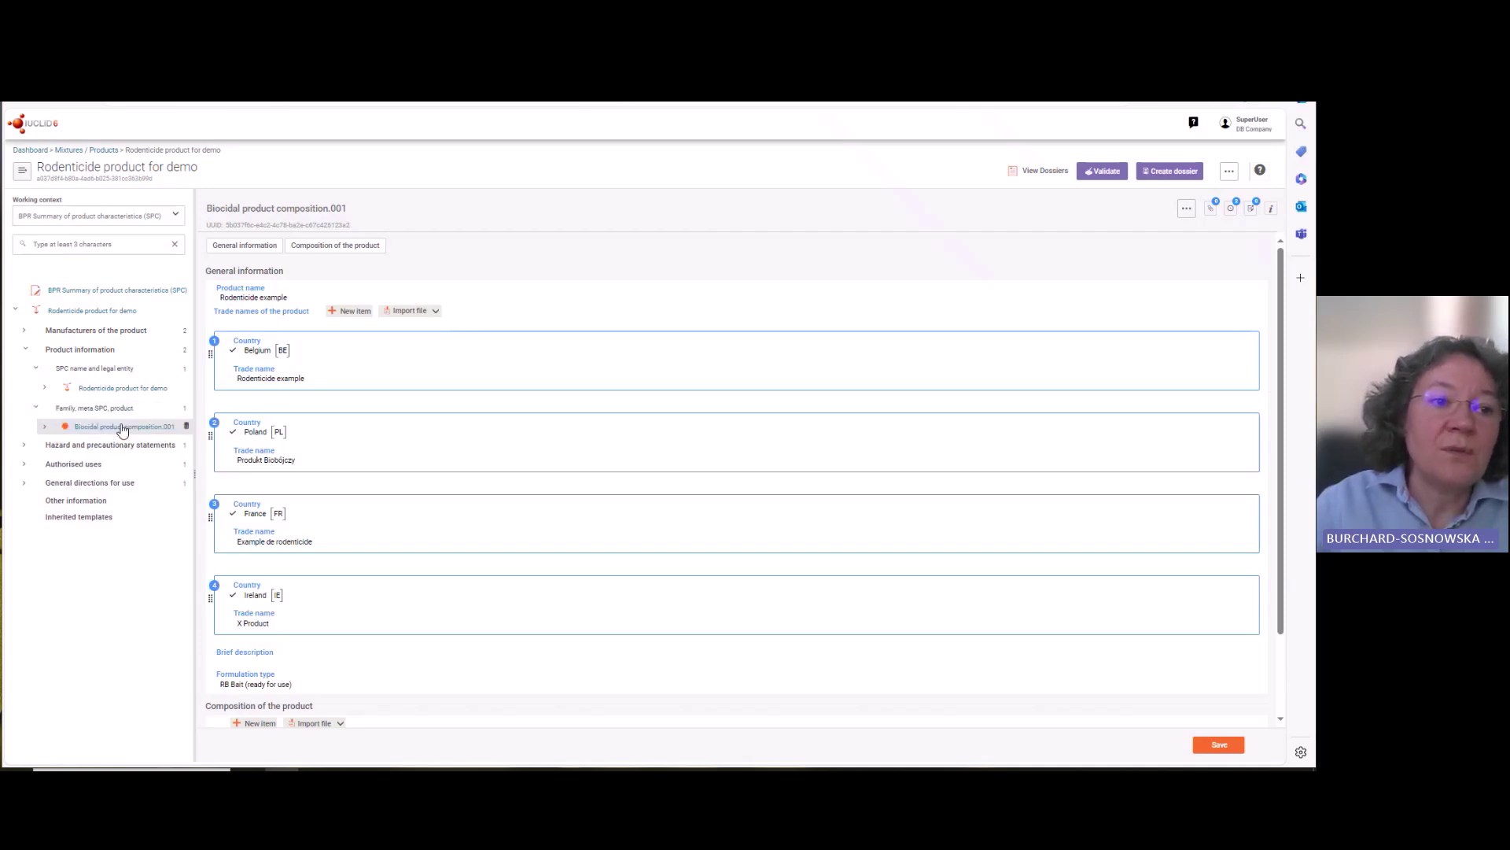
- Rename the Biocidal product composition.001 record to Product.001
click(329, 208)
drag(329, 209, 206, 208)
text(Product)
click(525, 623)
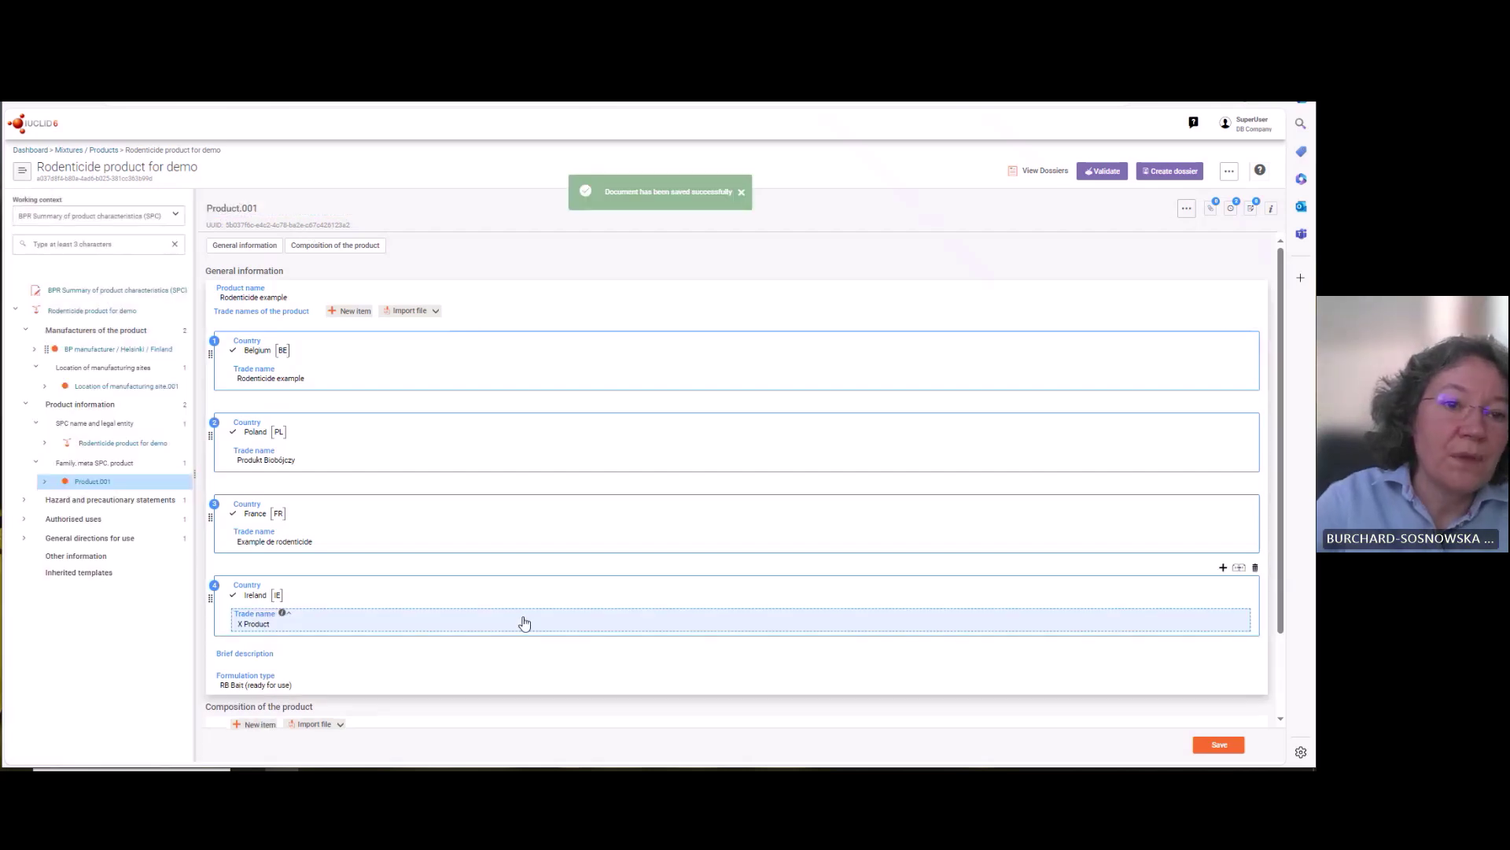
- Switch to the BPR Biocidal product authorisation context to check the composition record's name under section 2.3, and return to the SPC context
click(170, 218)
click(114, 238)
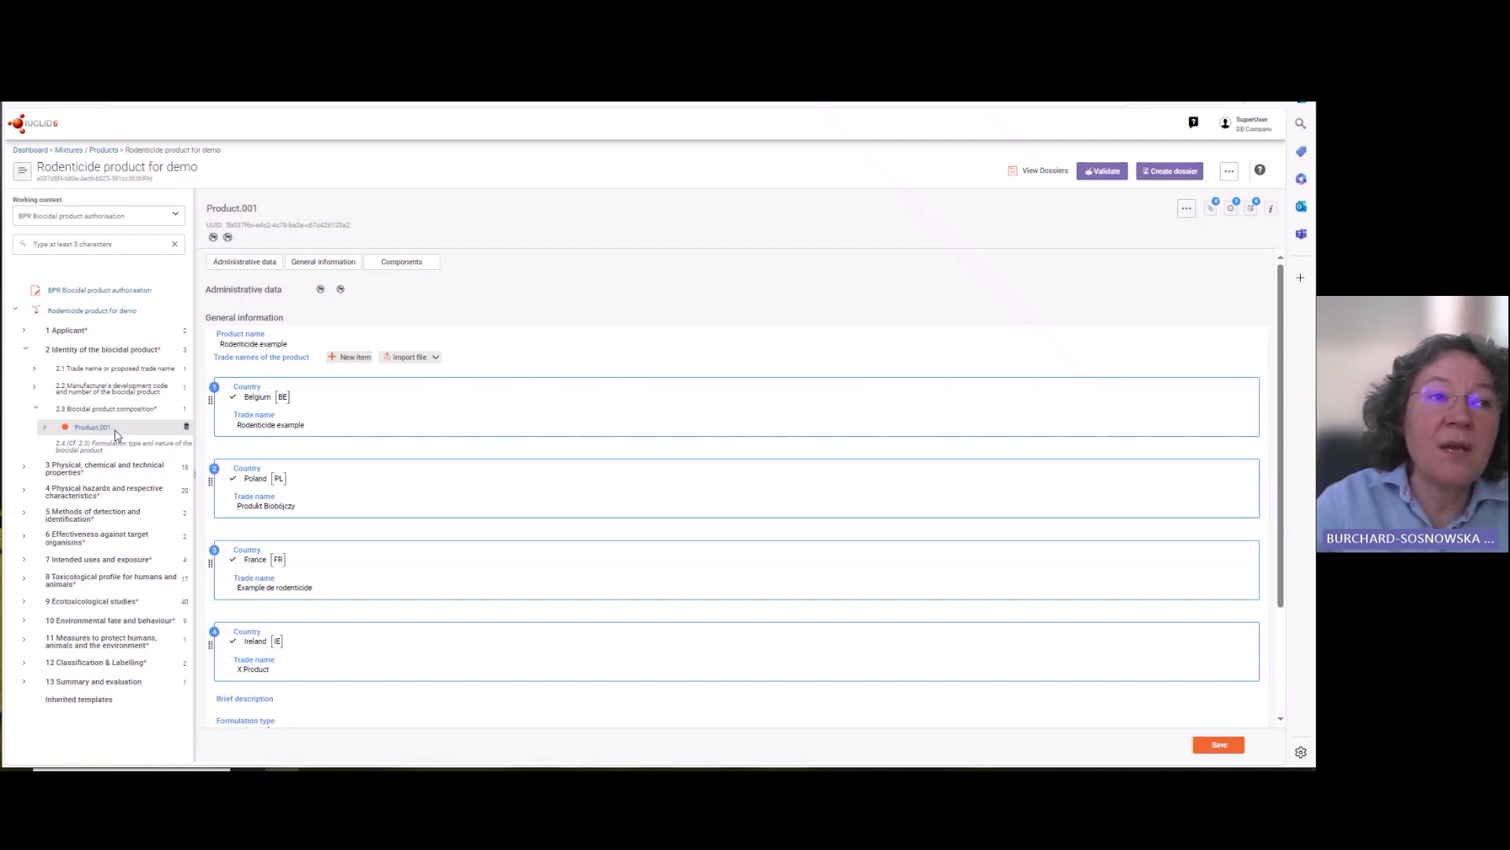
click(176, 218)
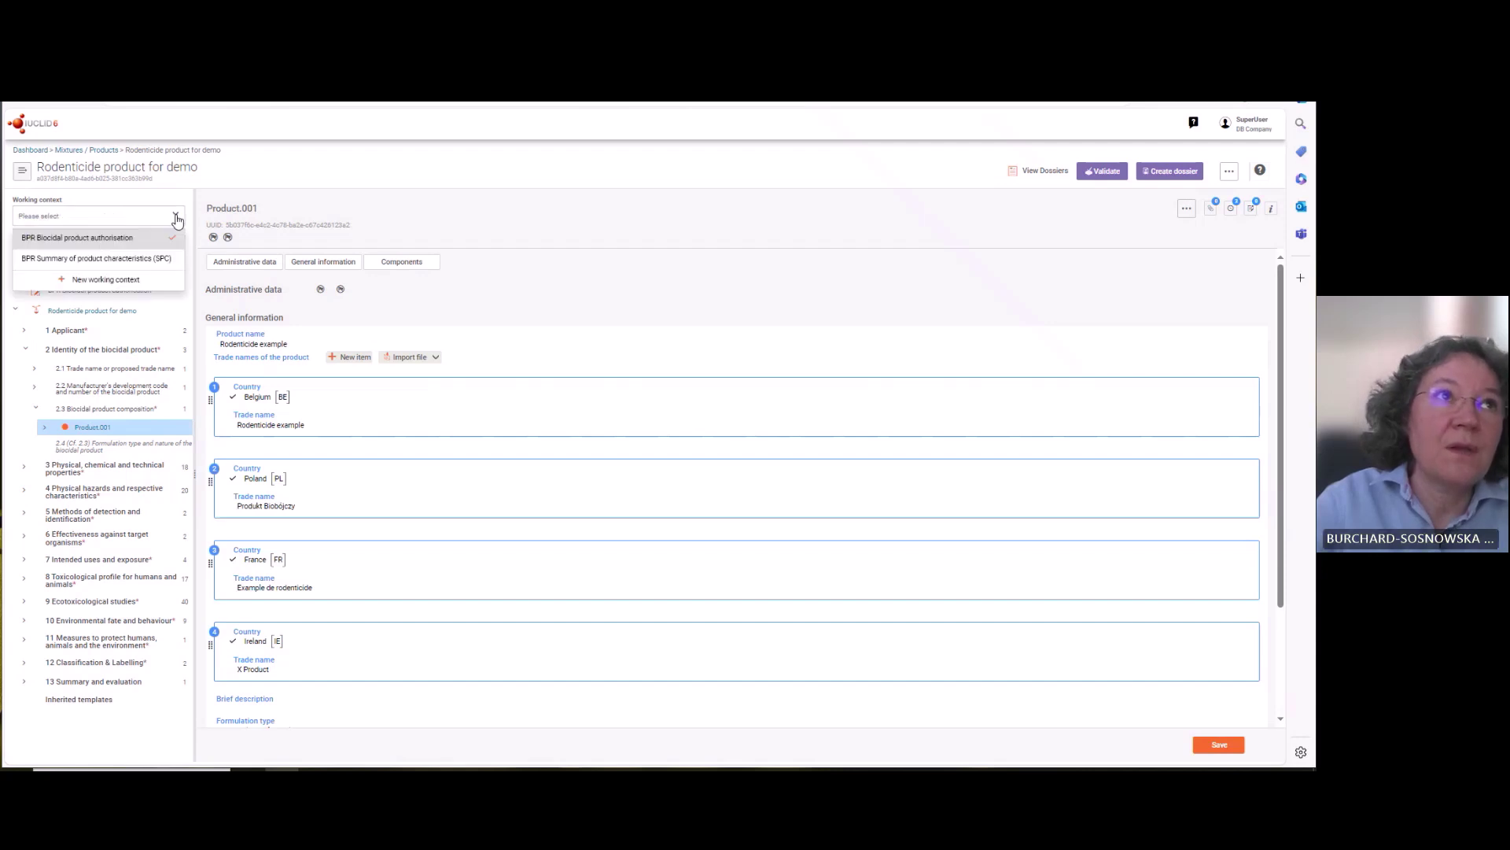
click(95, 260)
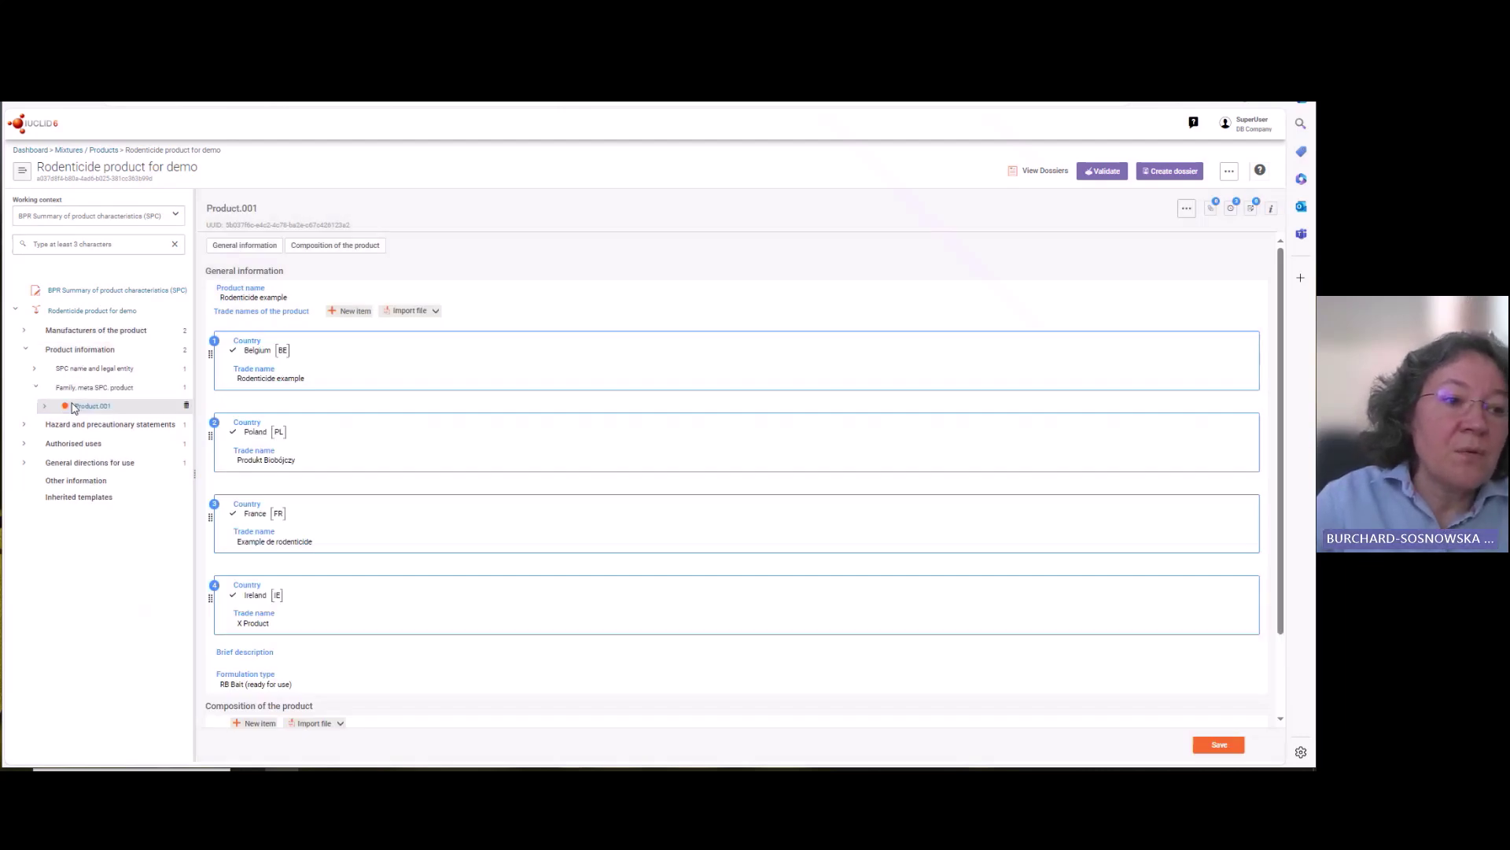
- In the GHS.001 hazard and precautionary statements record, complete statement H373 with organ "lungs" and exposure route "inhalation", and save
click(24, 425)
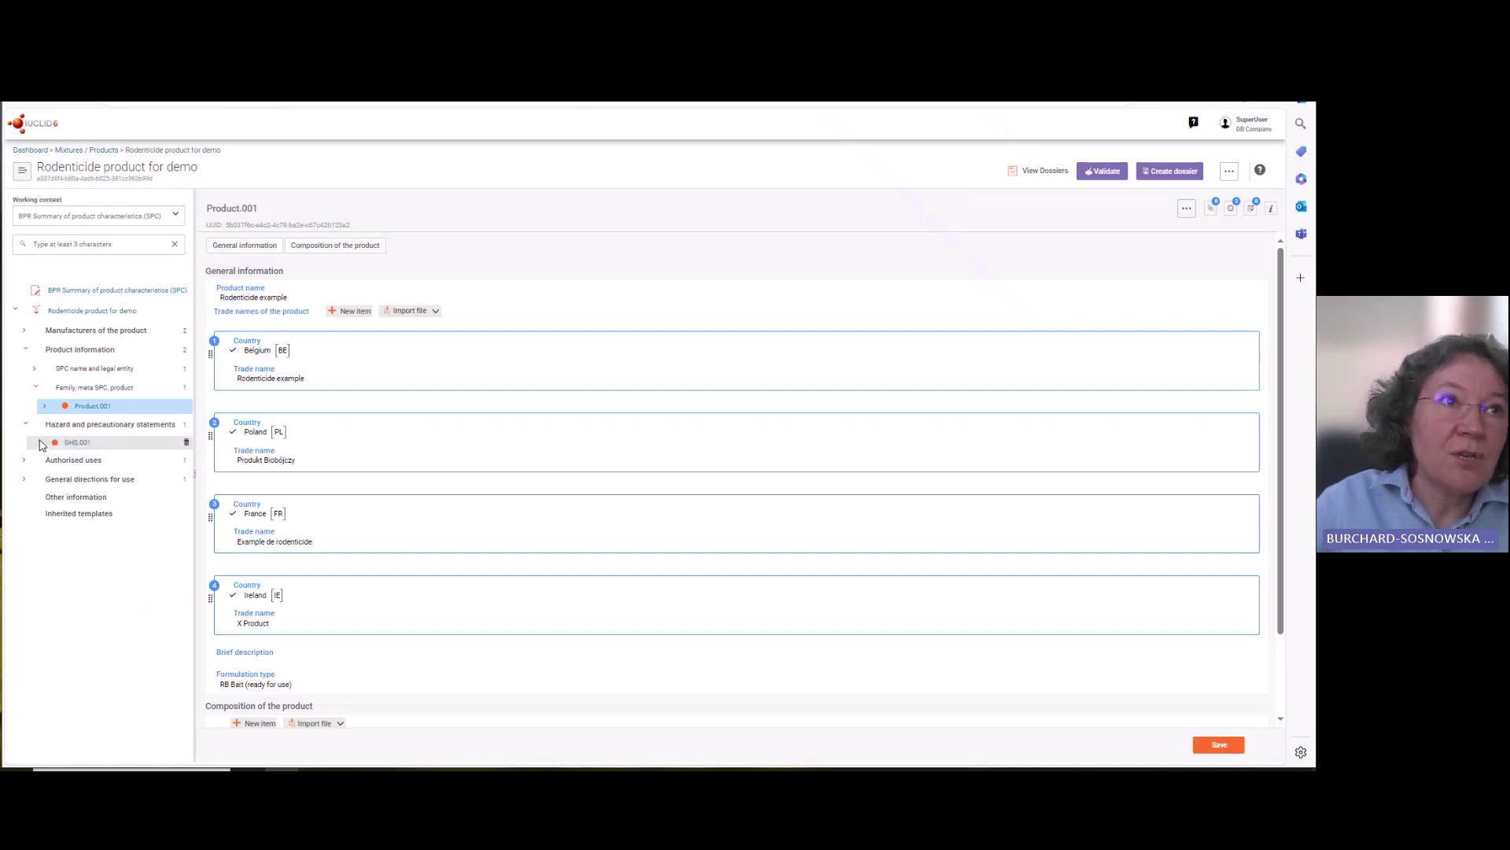
click(81, 443)
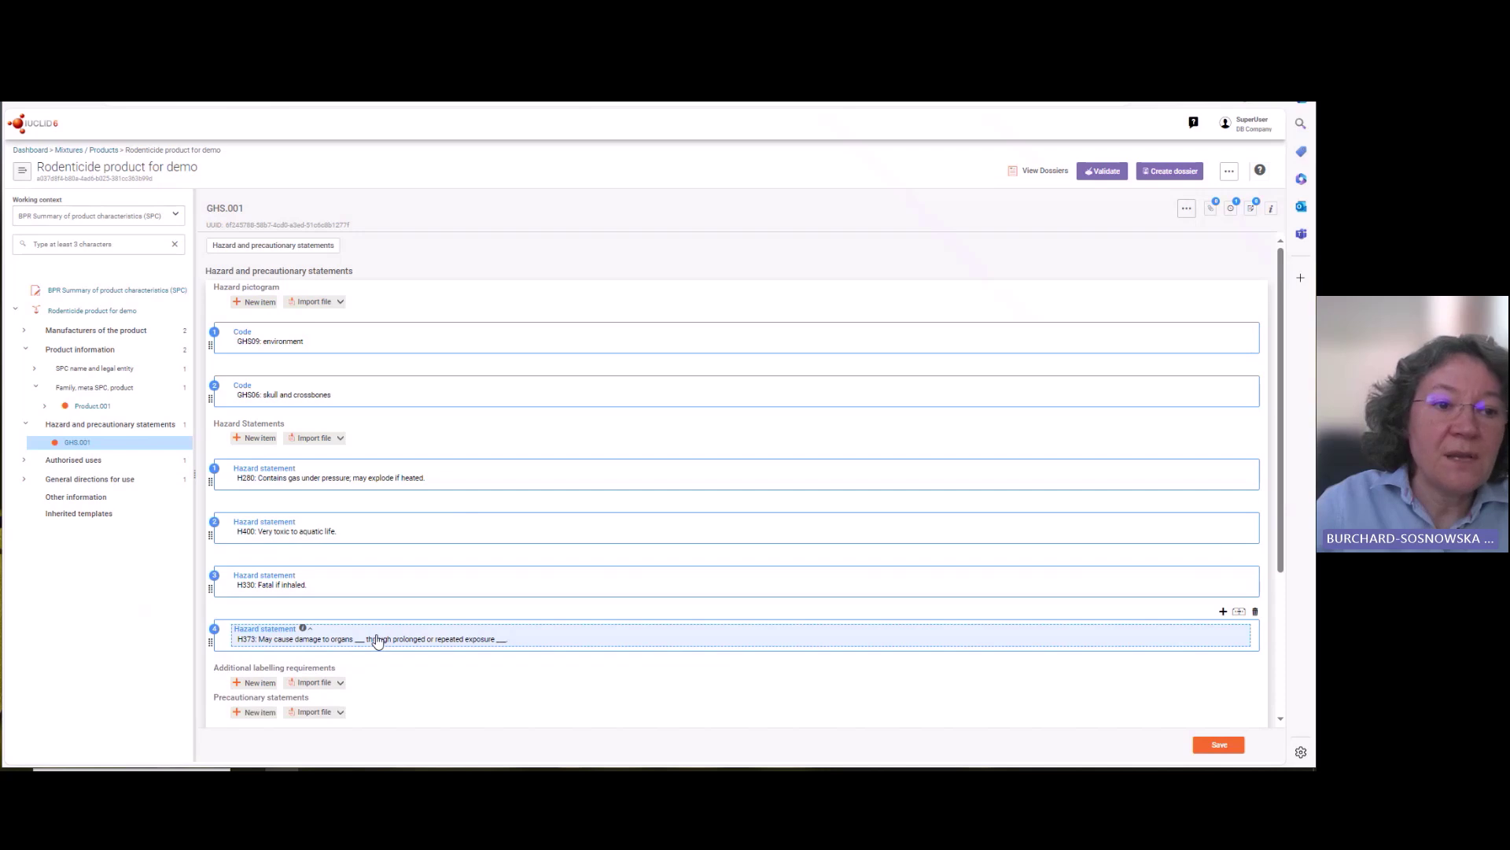
click(366, 639)
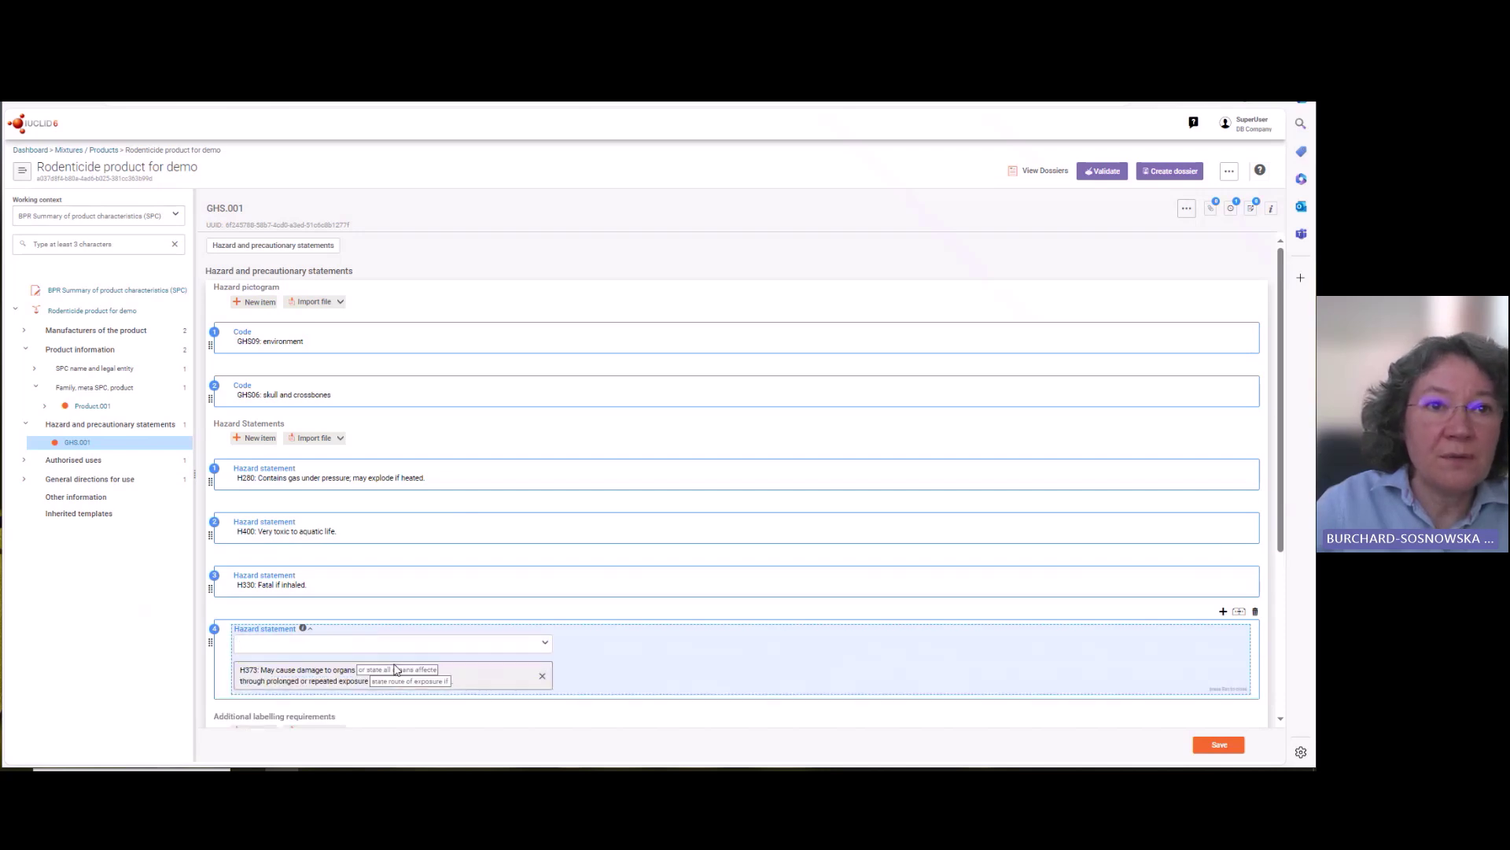
click(398, 669)
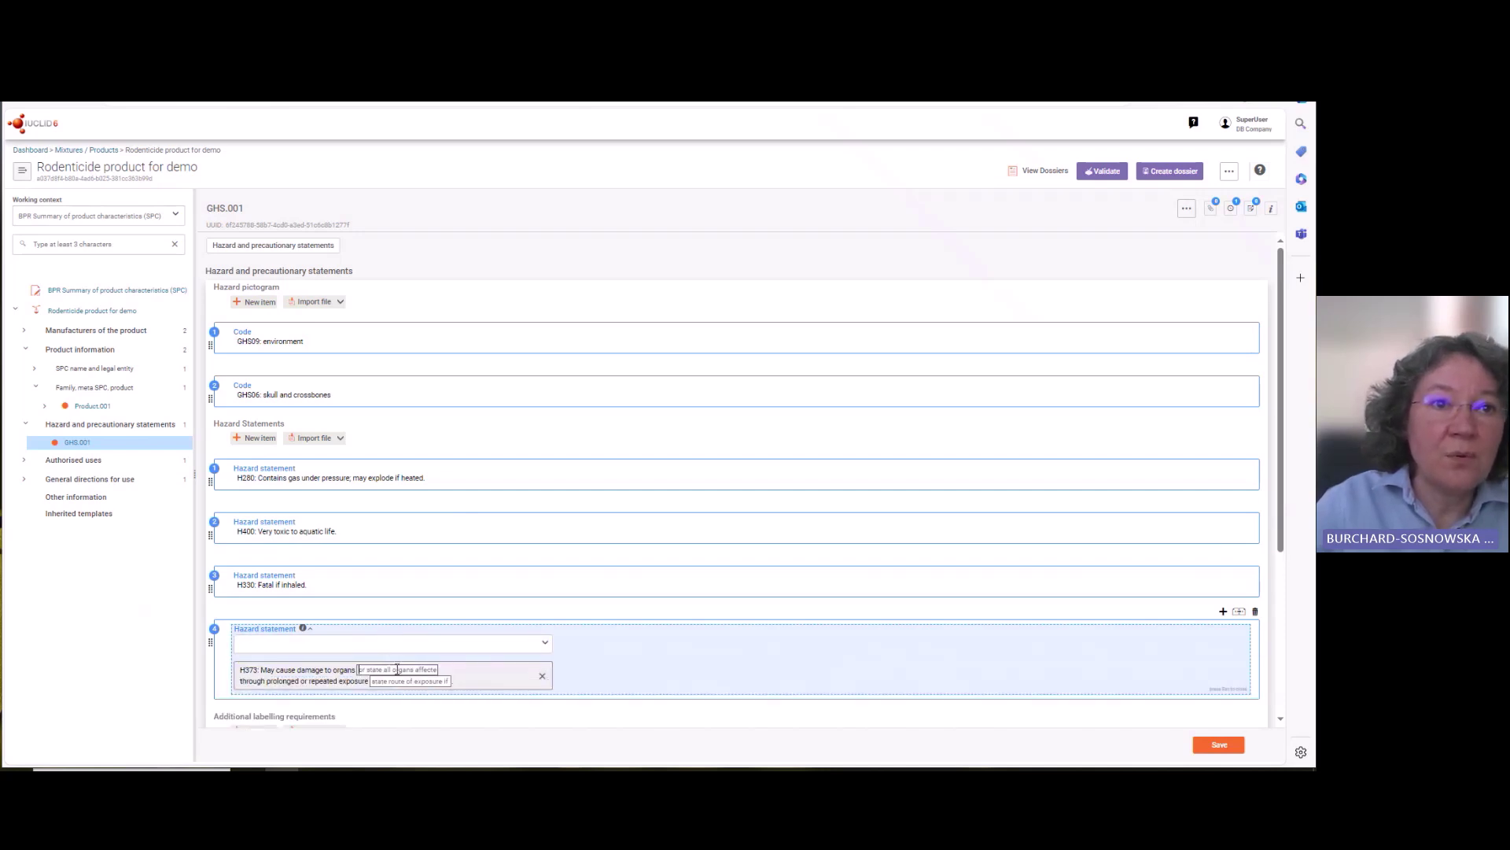
text(lungs)
click(402, 681)
text(in)
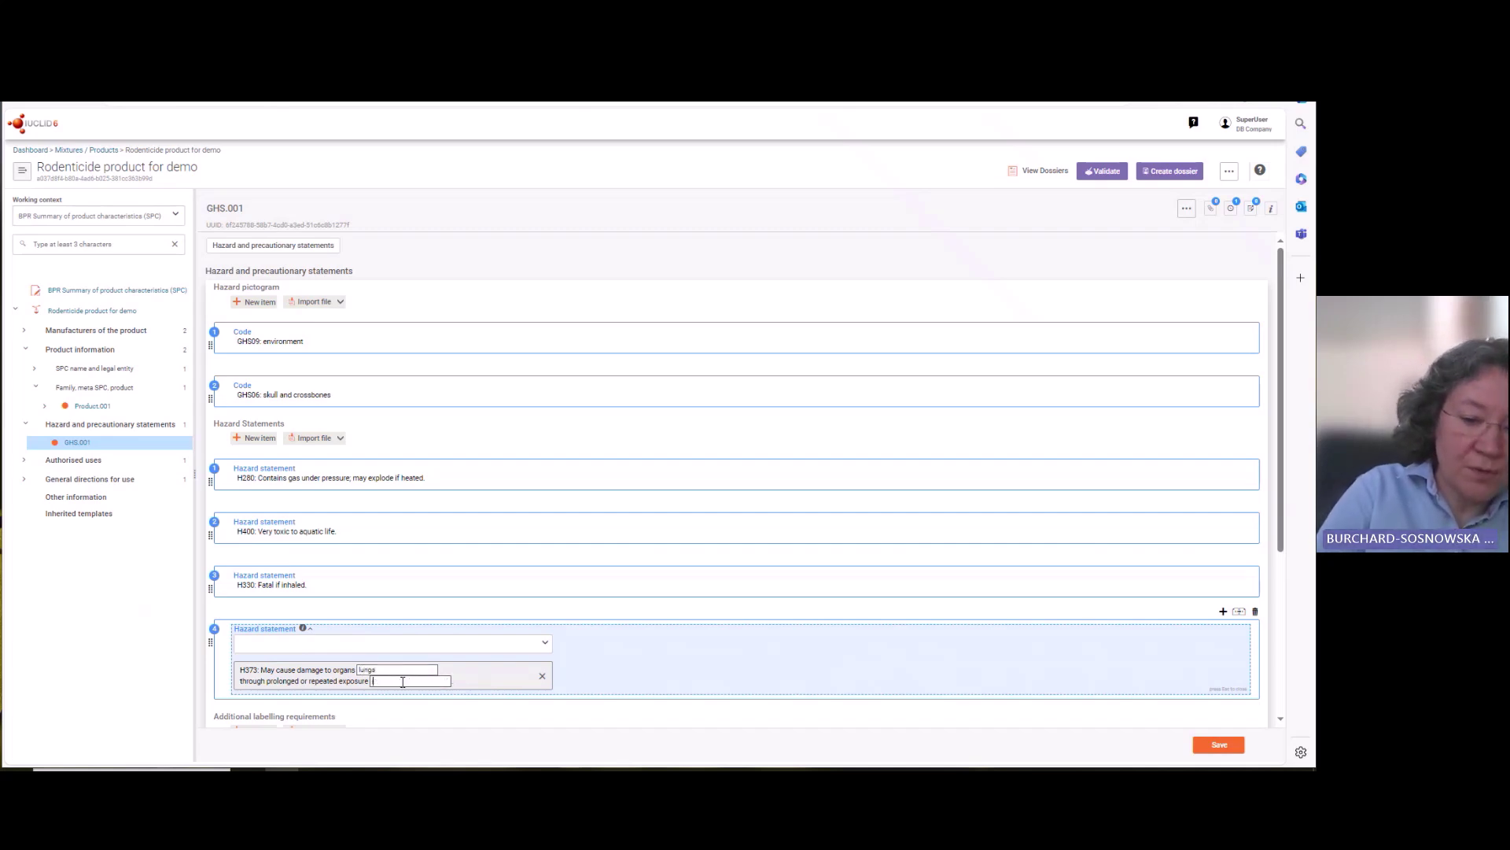
text(halation)
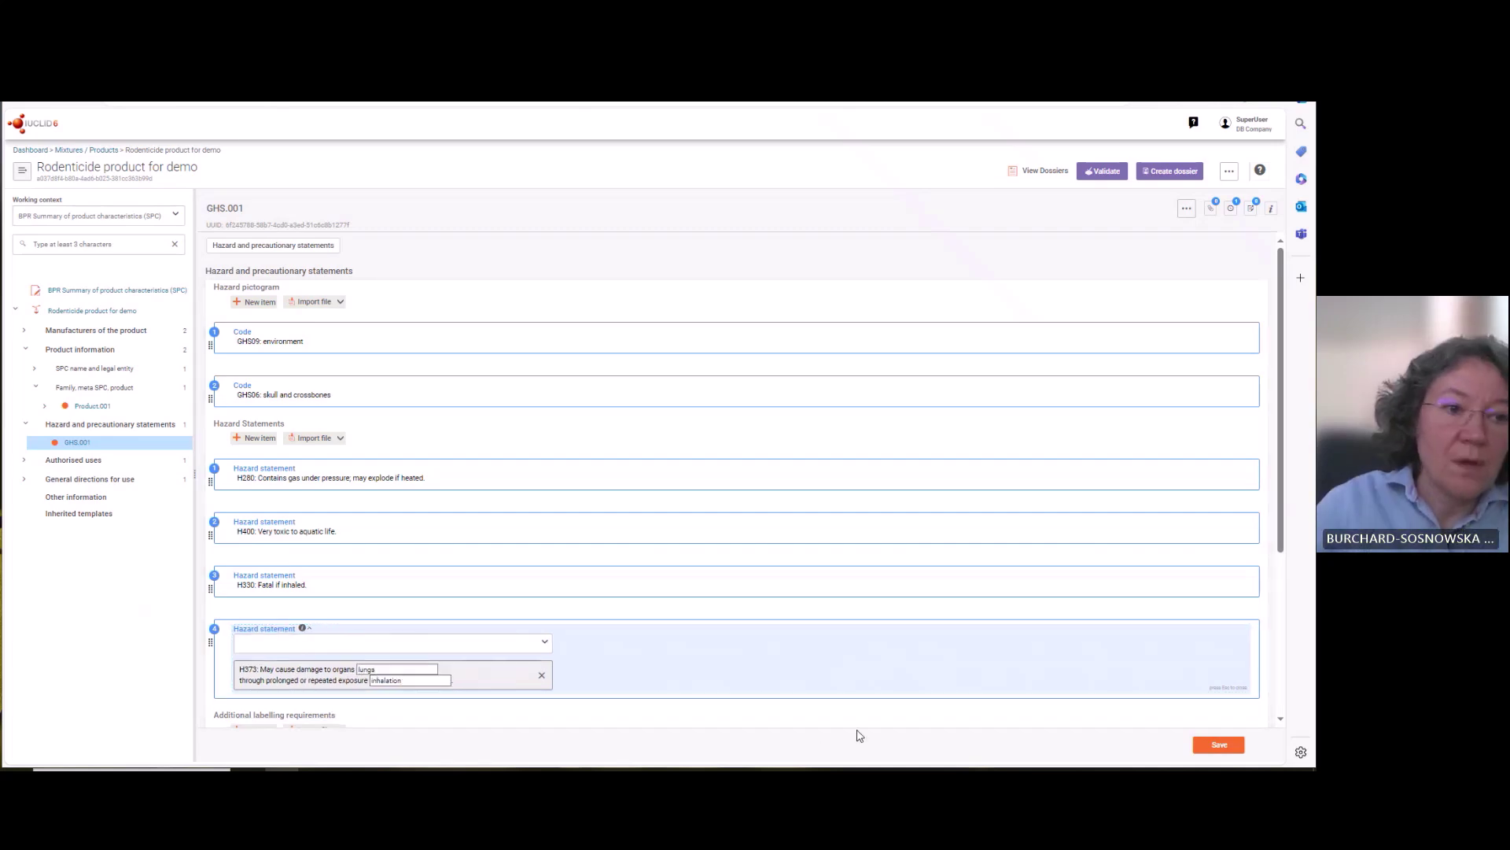
click(1221, 746)
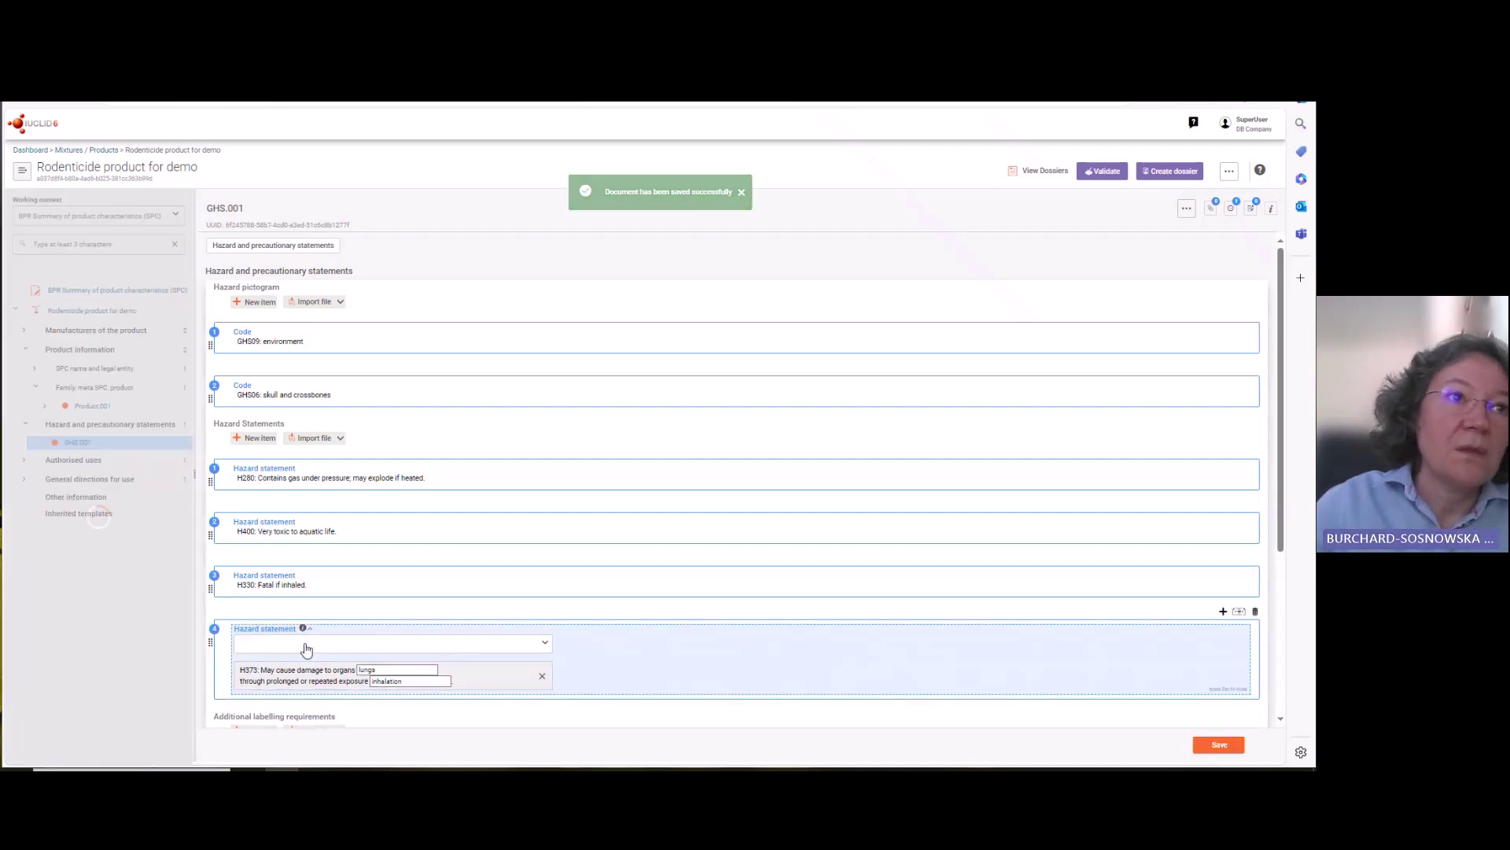
- Under Authorised uses, view the field of use record, list its linked records and check the target organisms in Function and mode of control.001
click(24, 460)
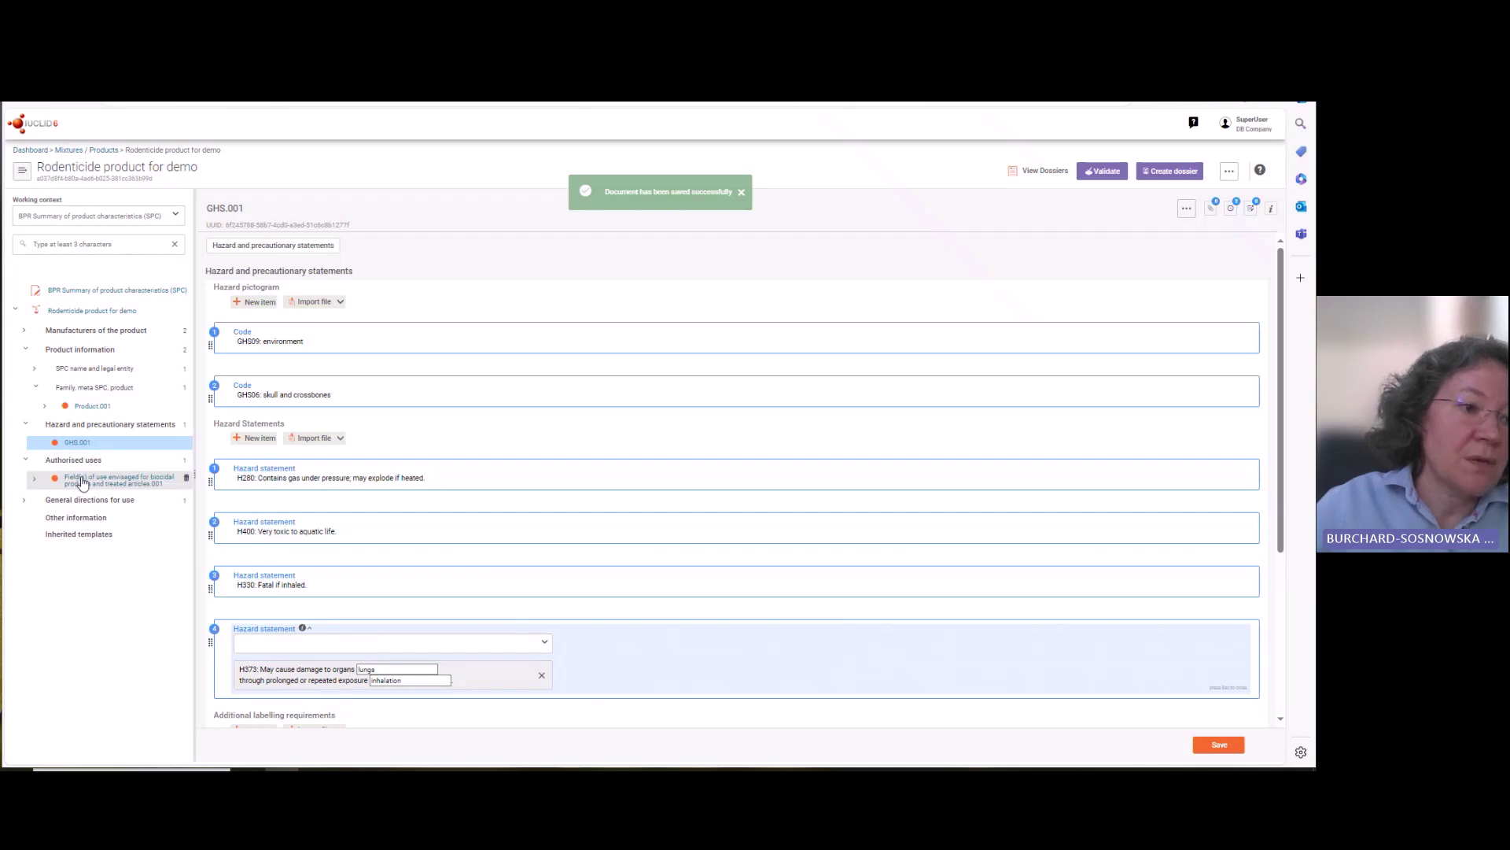
click(83, 482)
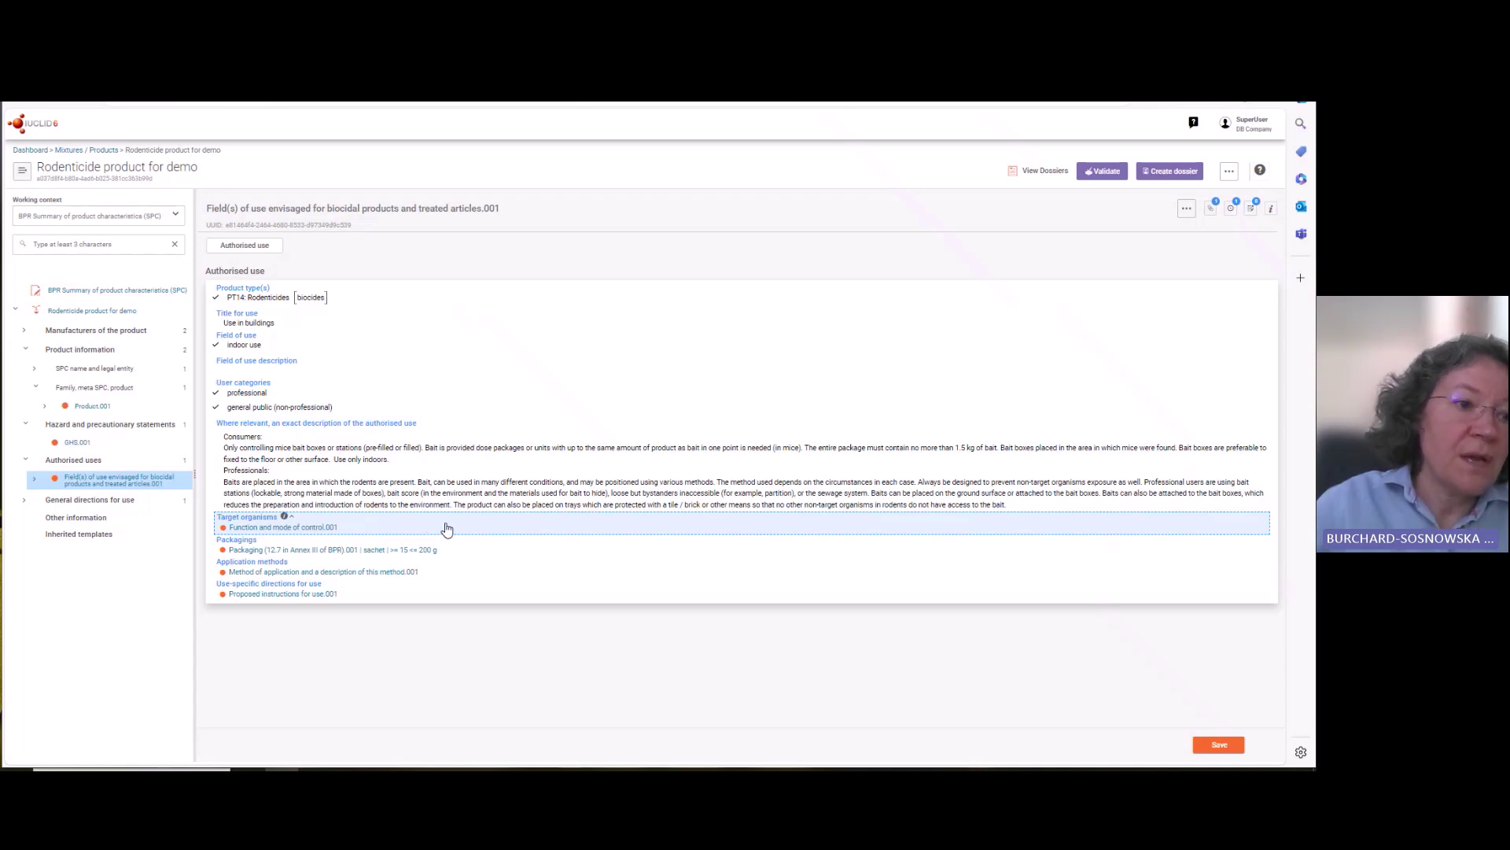
click(35, 479)
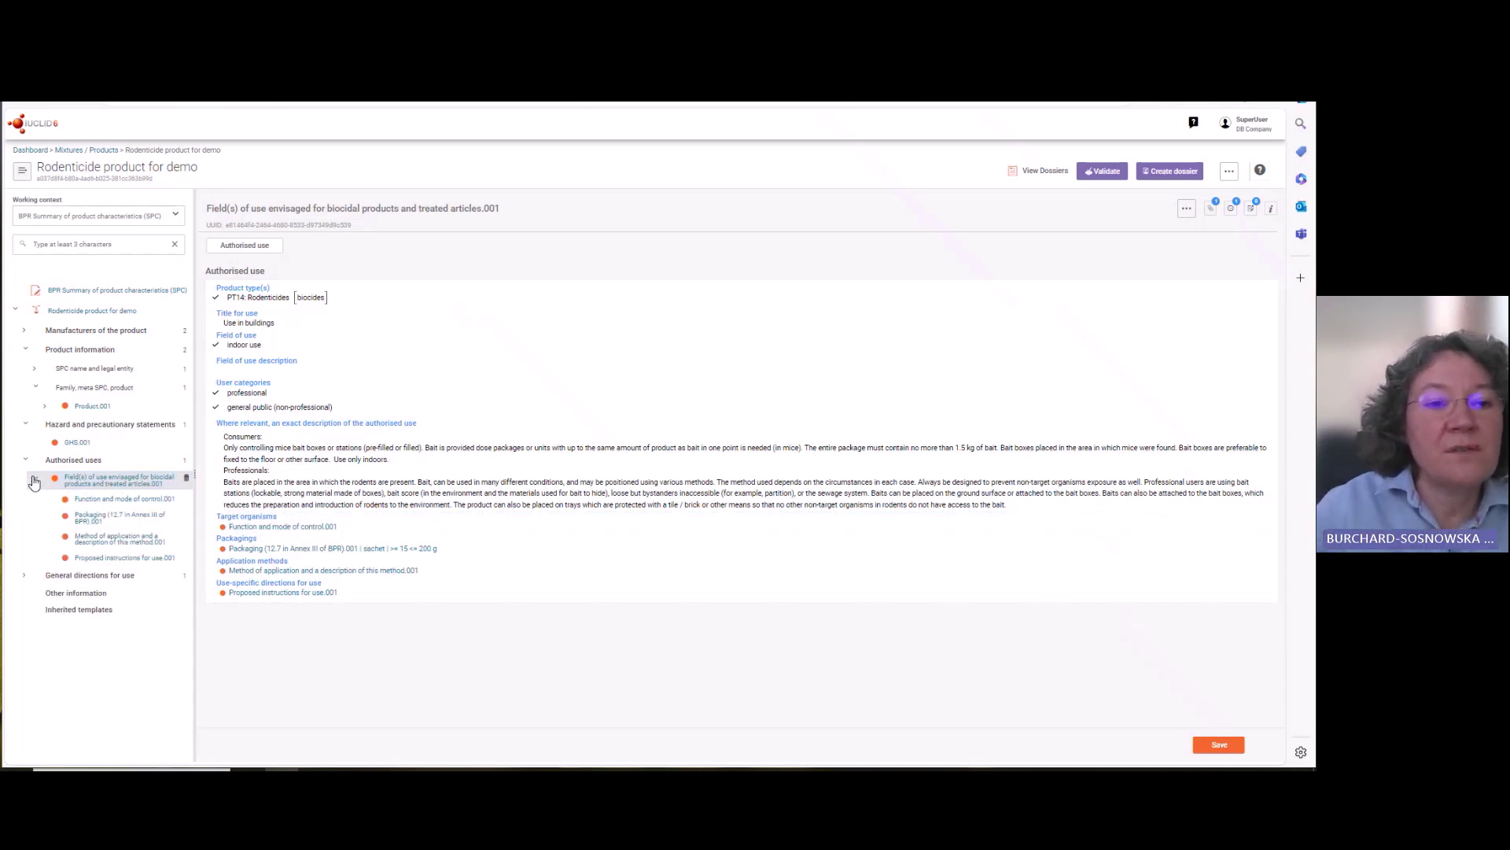
click(265, 528)
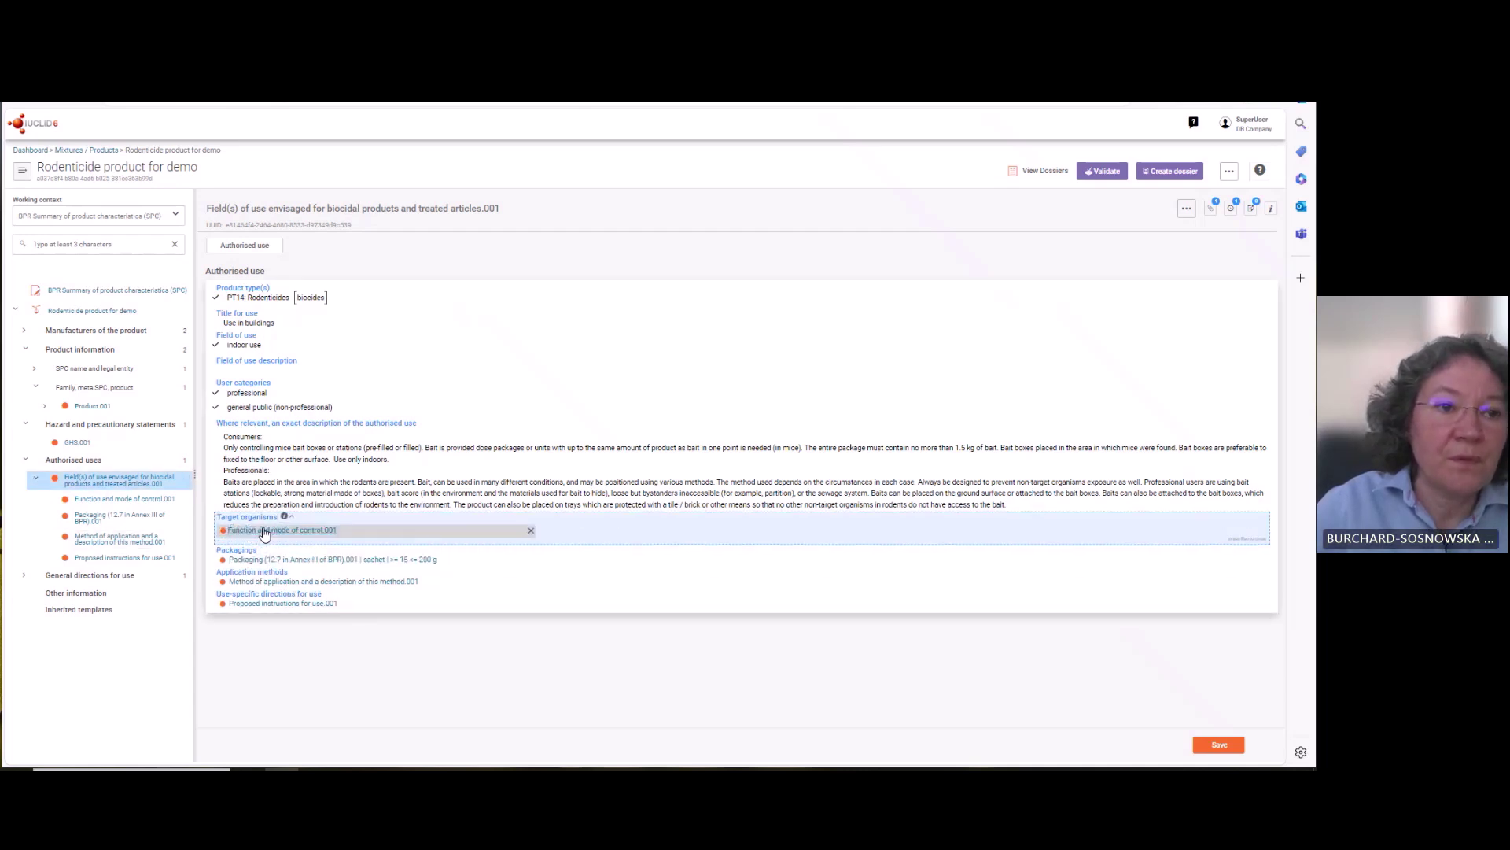
click(292, 531)
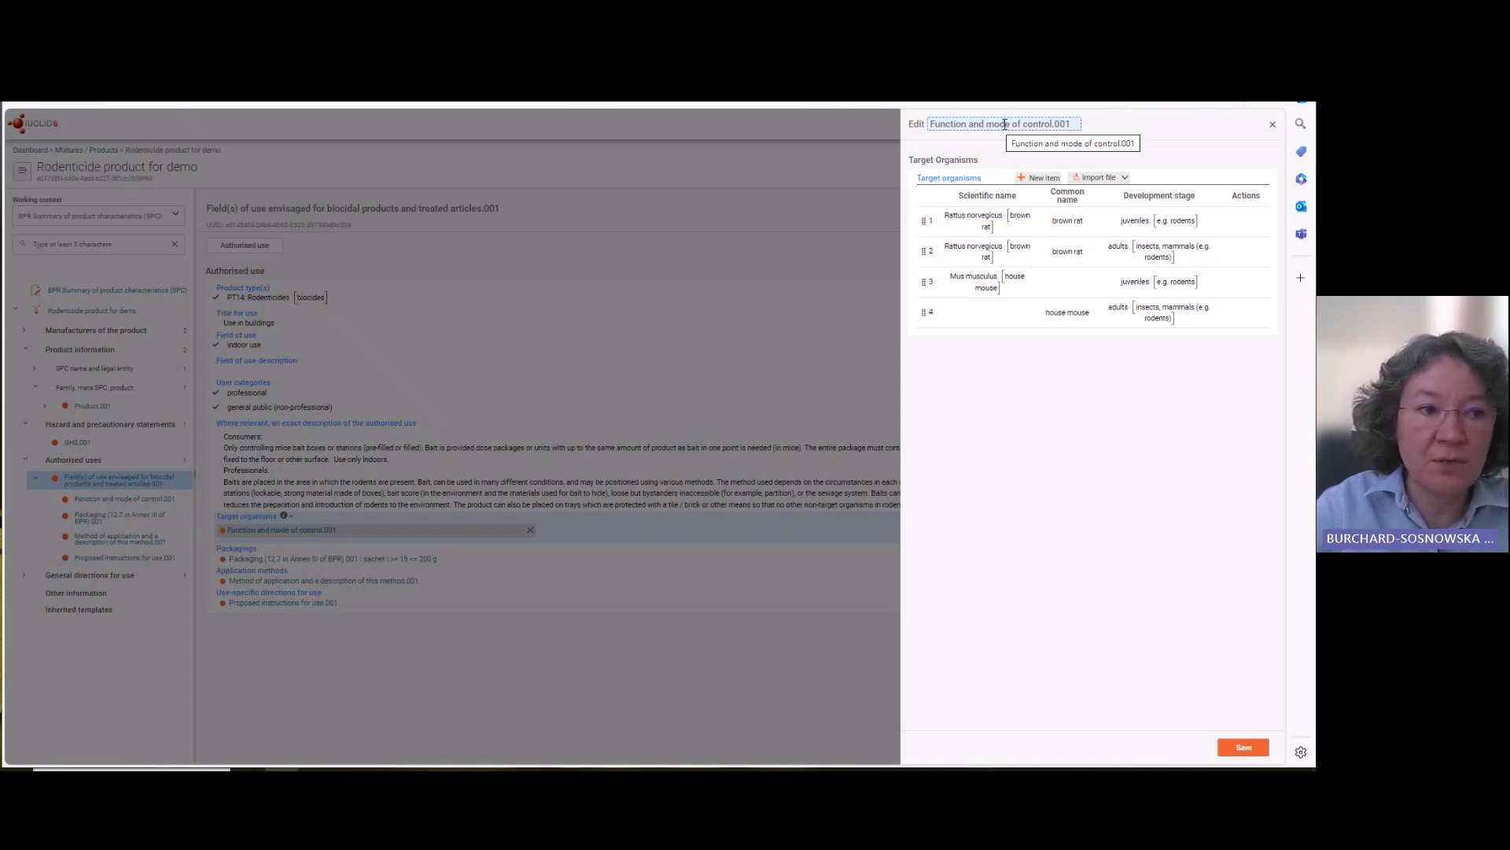
click(420, 415)
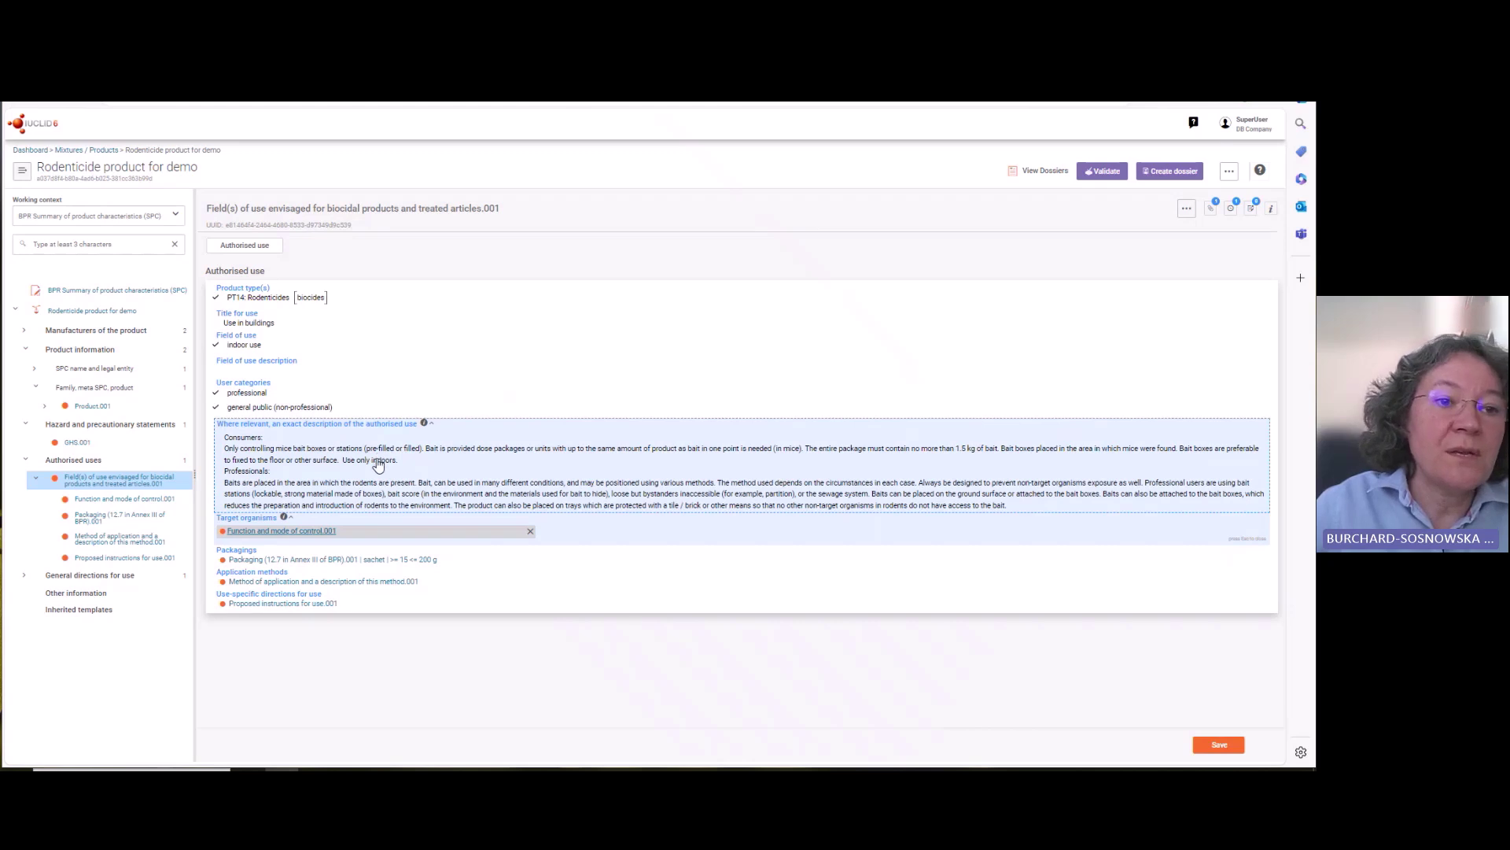
- Review the packaging, method of application and proposed instructions for use records belonging to the authorised use
click(95, 521)
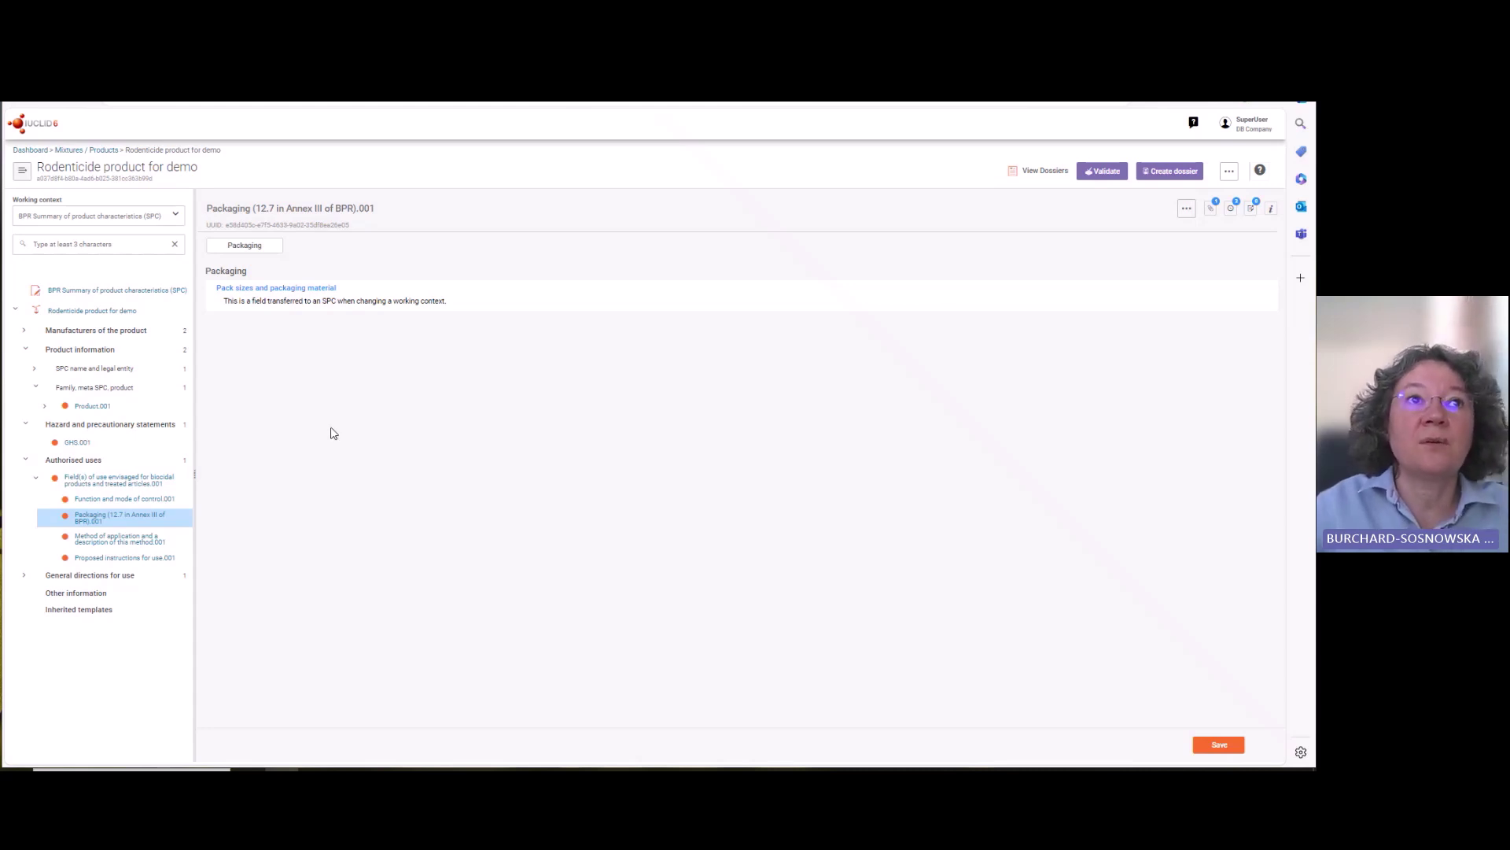
key(Down)
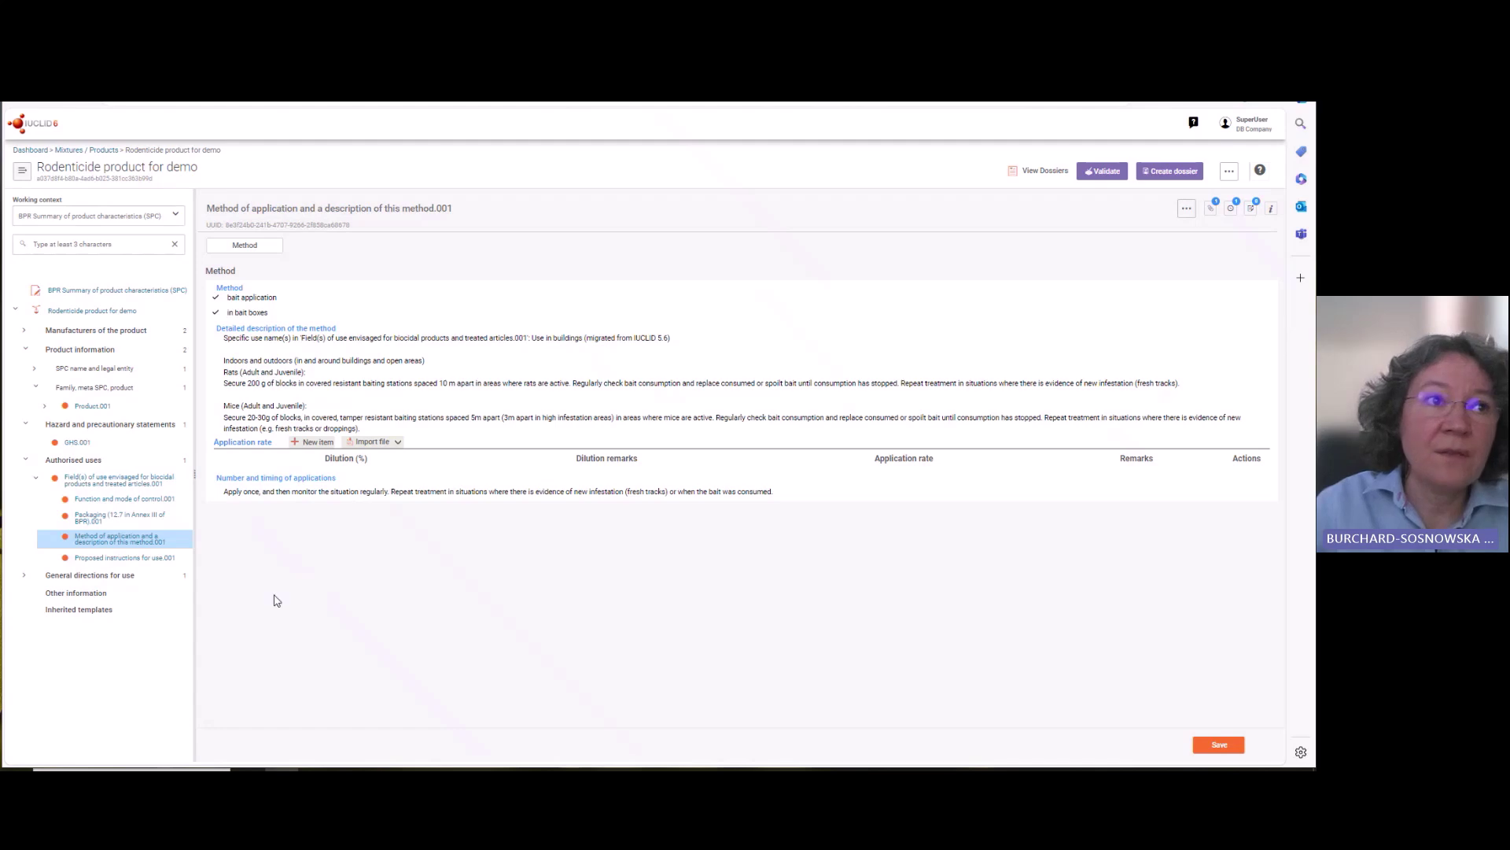
click(123, 559)
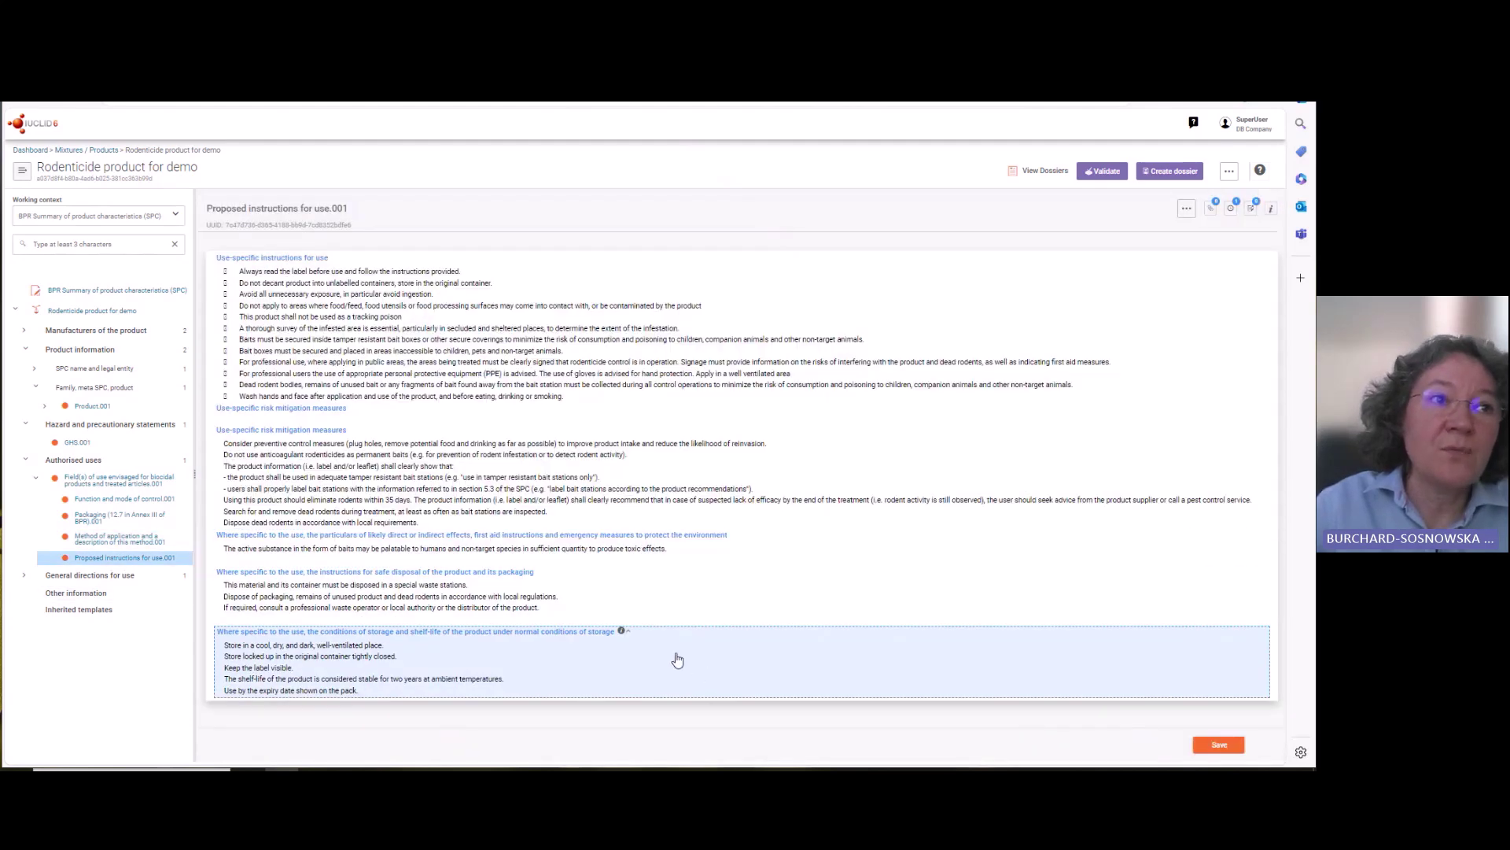
- Compare the measures record under General directions for use with its version in the BPR Biocidal product authorisation context, and return to the SPC context
click(83, 575)
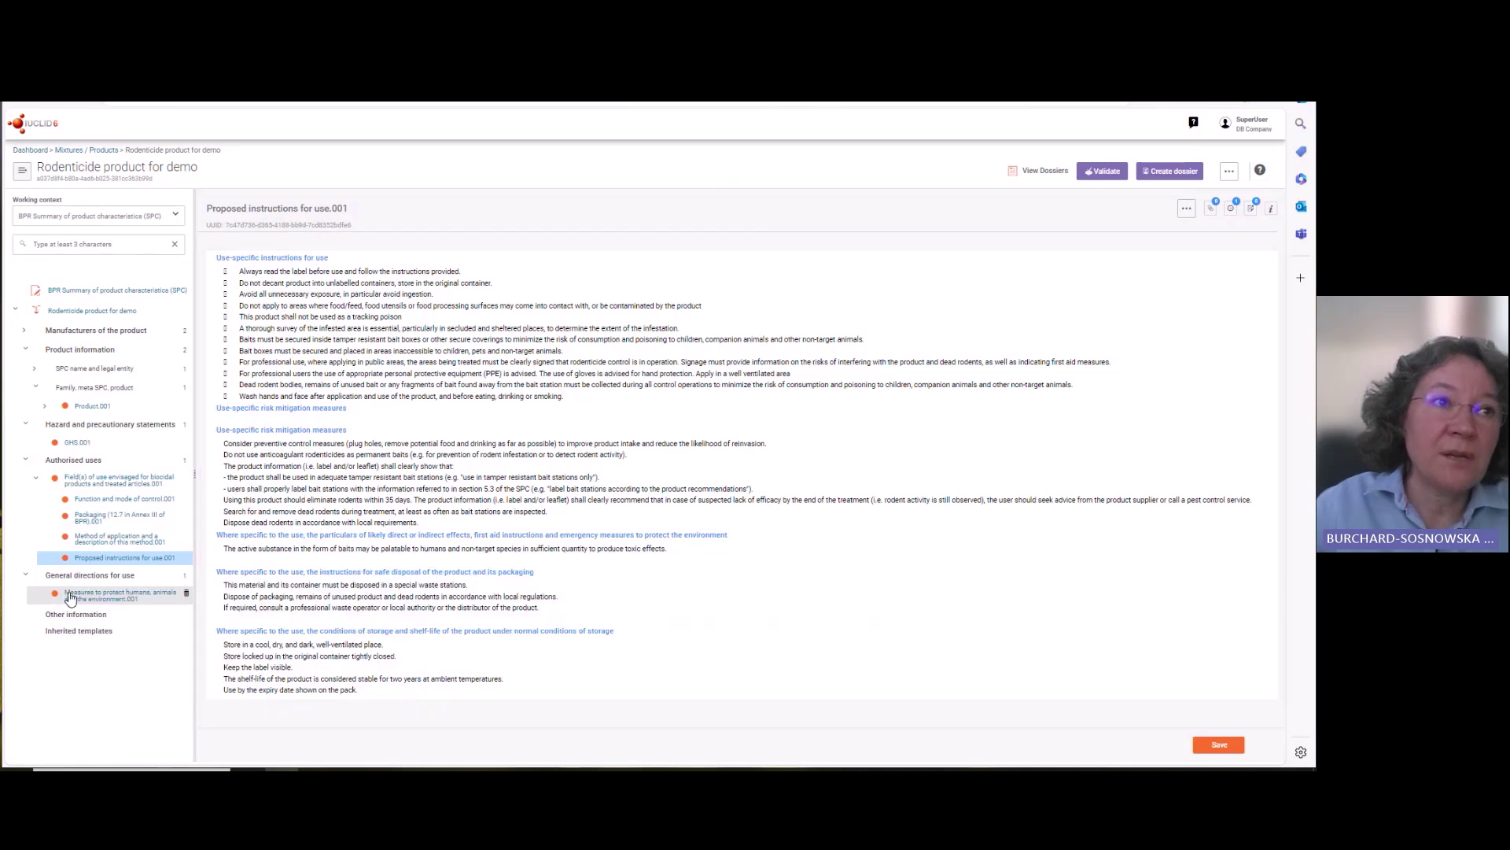
click(82, 597)
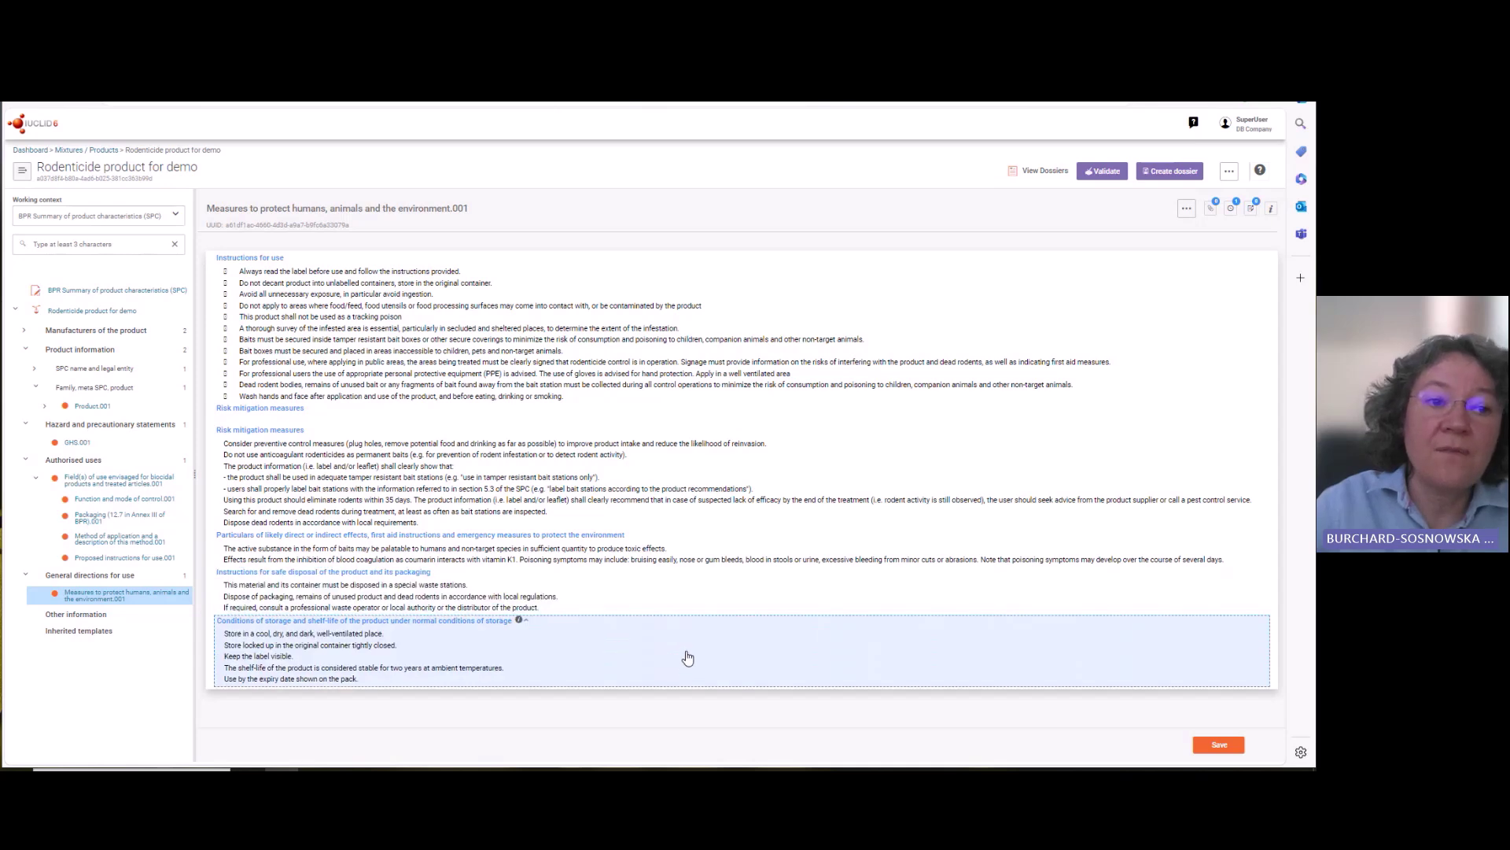
click(176, 217)
click(99, 236)
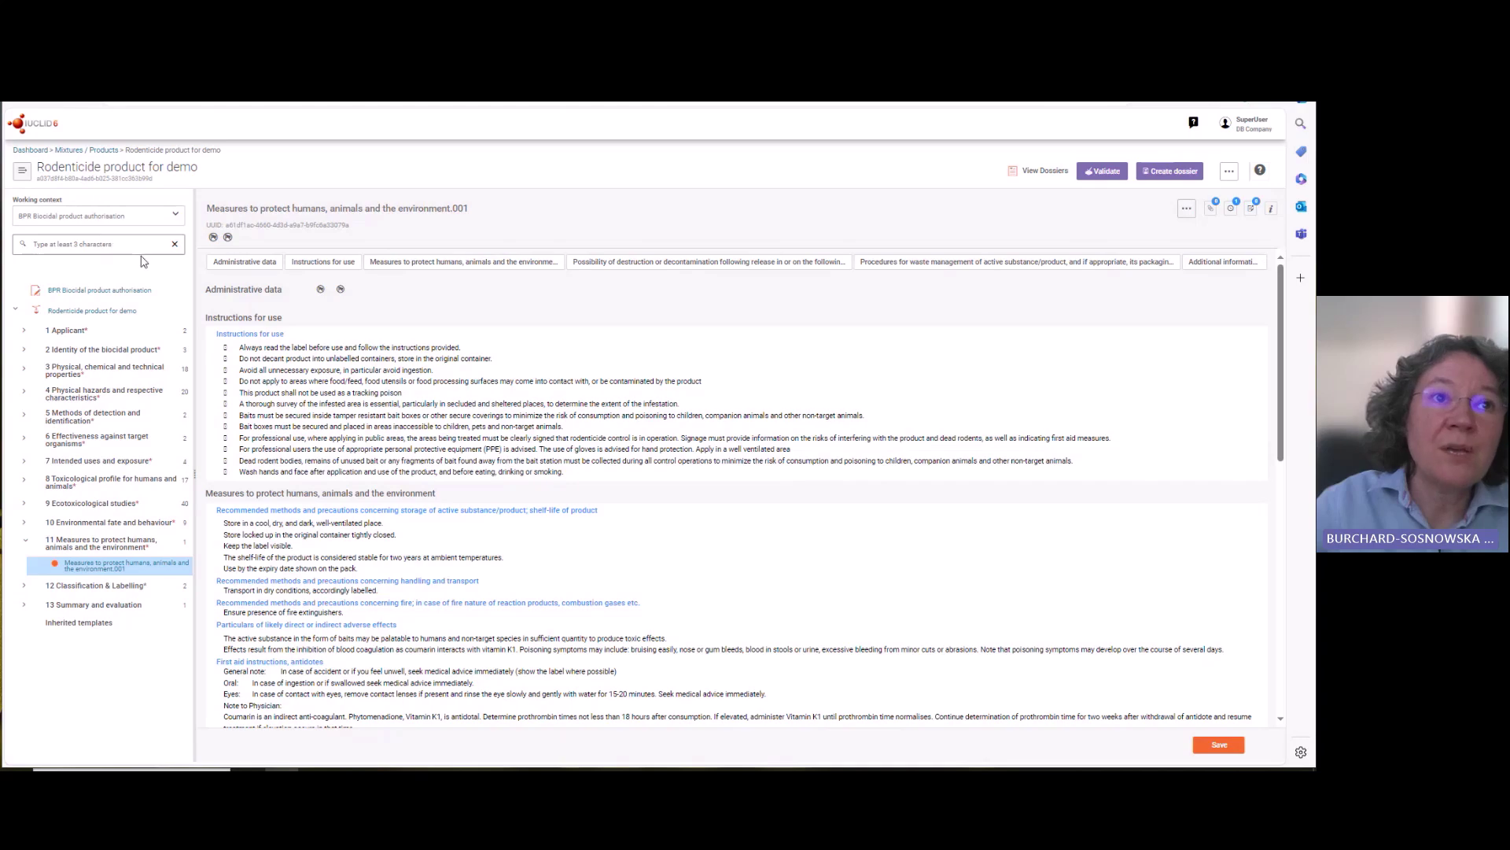
scroll(645, 548, down, 2)
scroll(645, 549, down, 3)
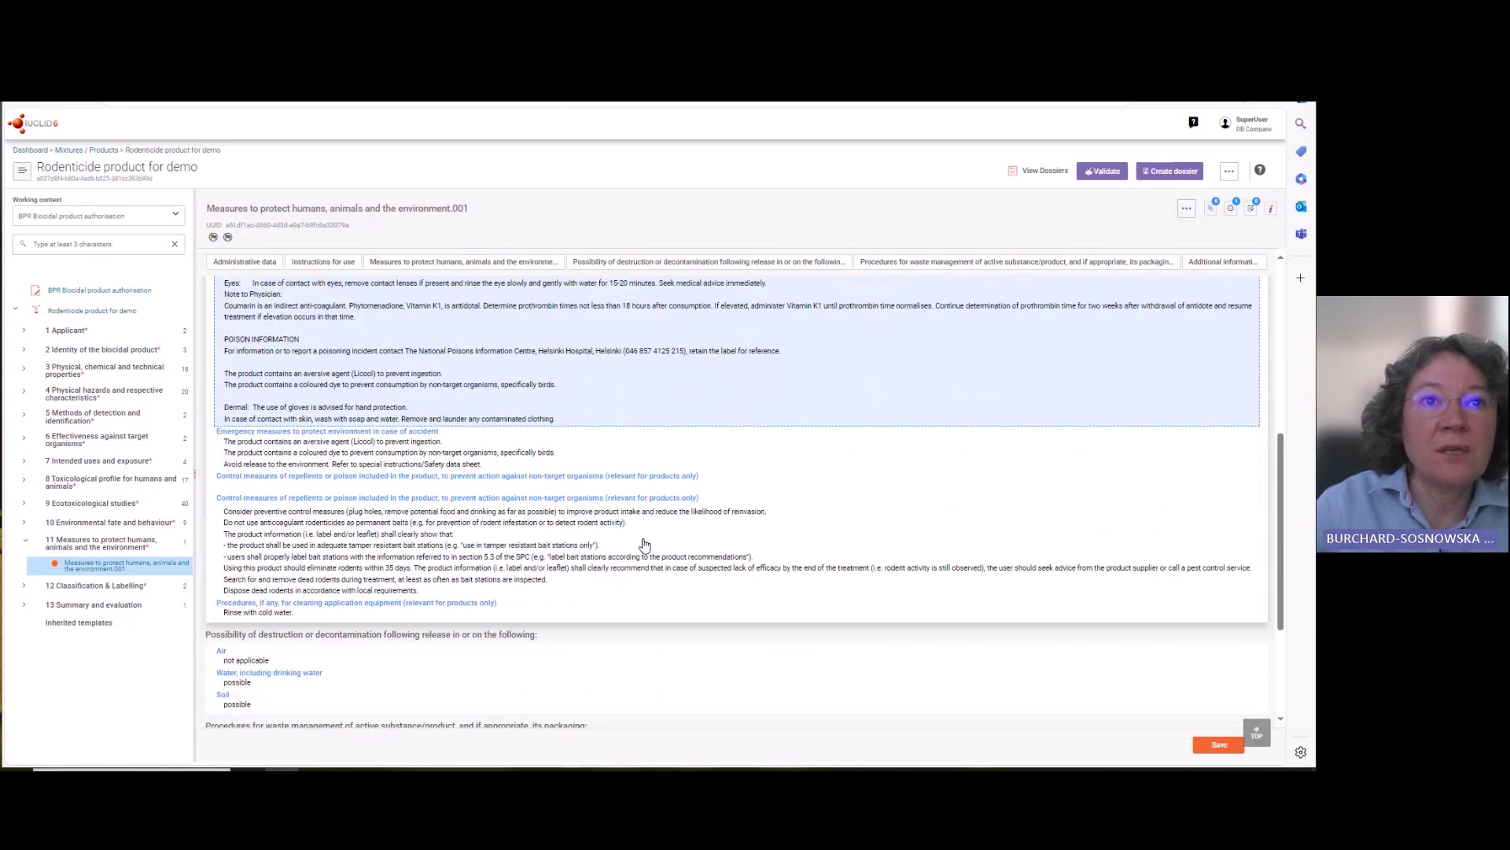
scroll(644, 545, down, 3)
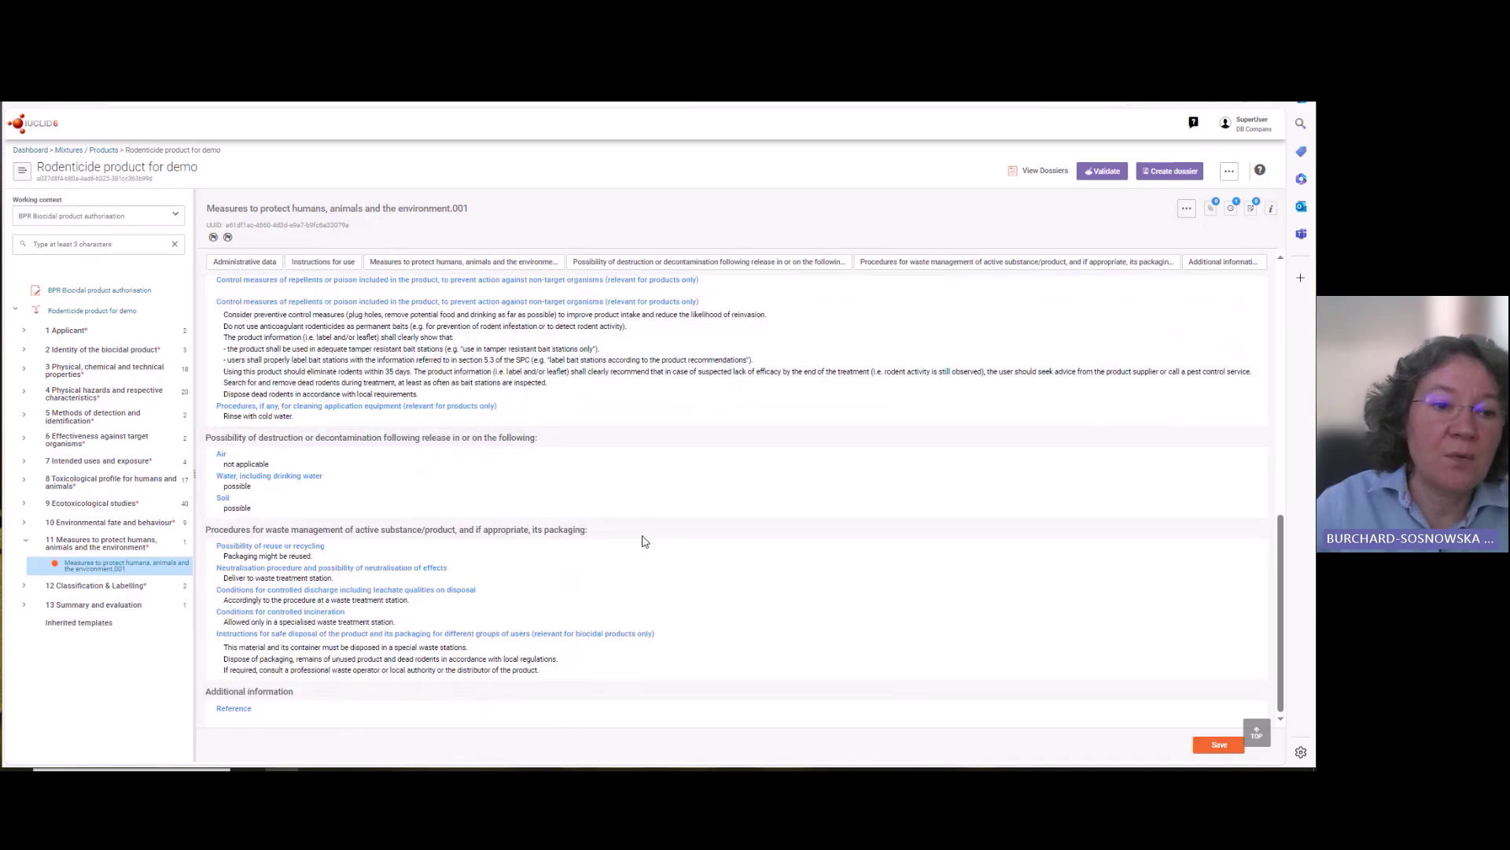
click(174, 214)
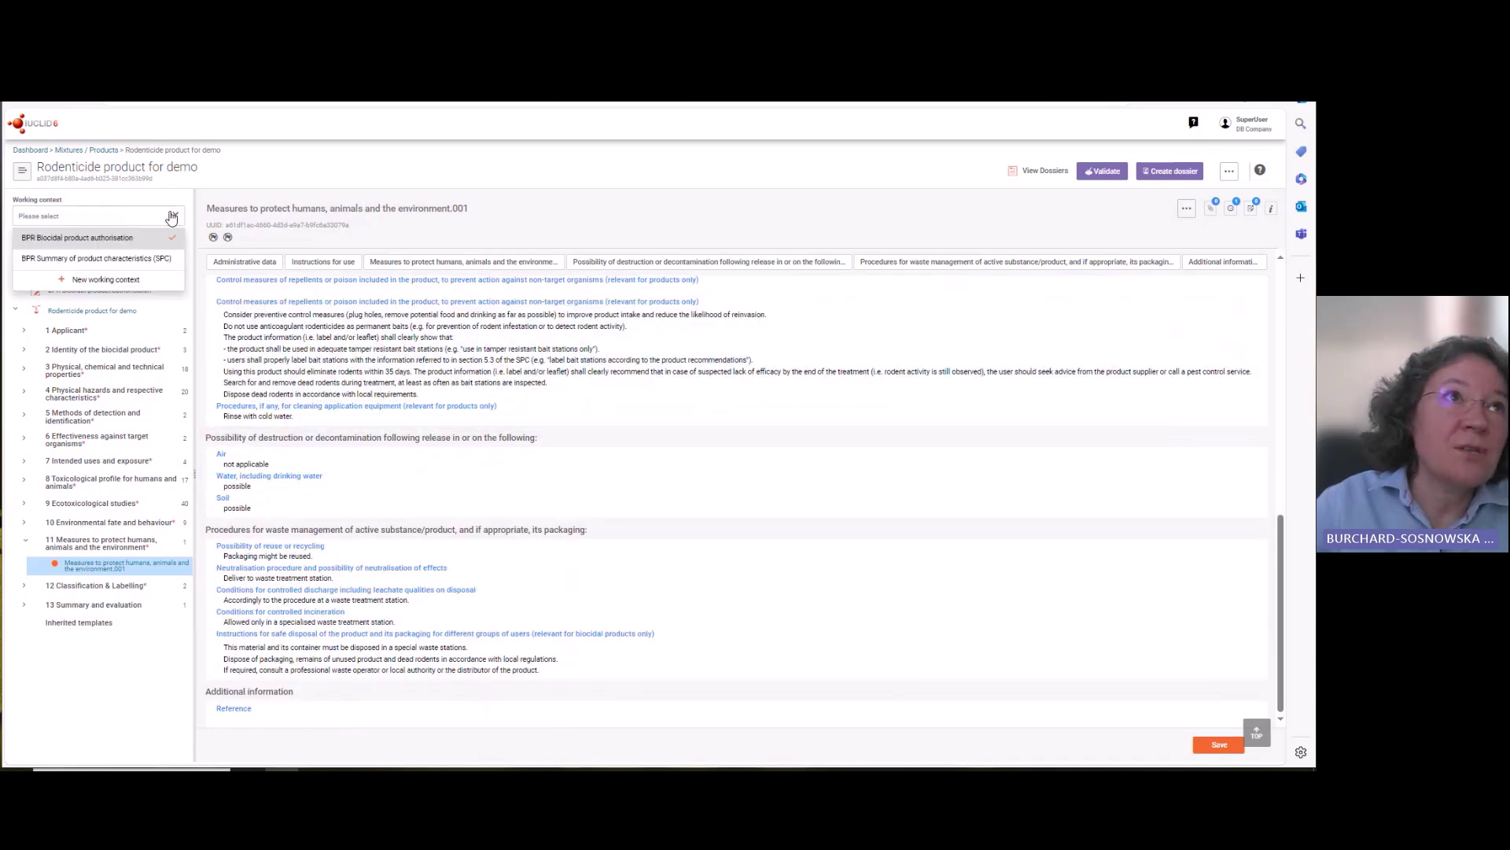
click(69, 263)
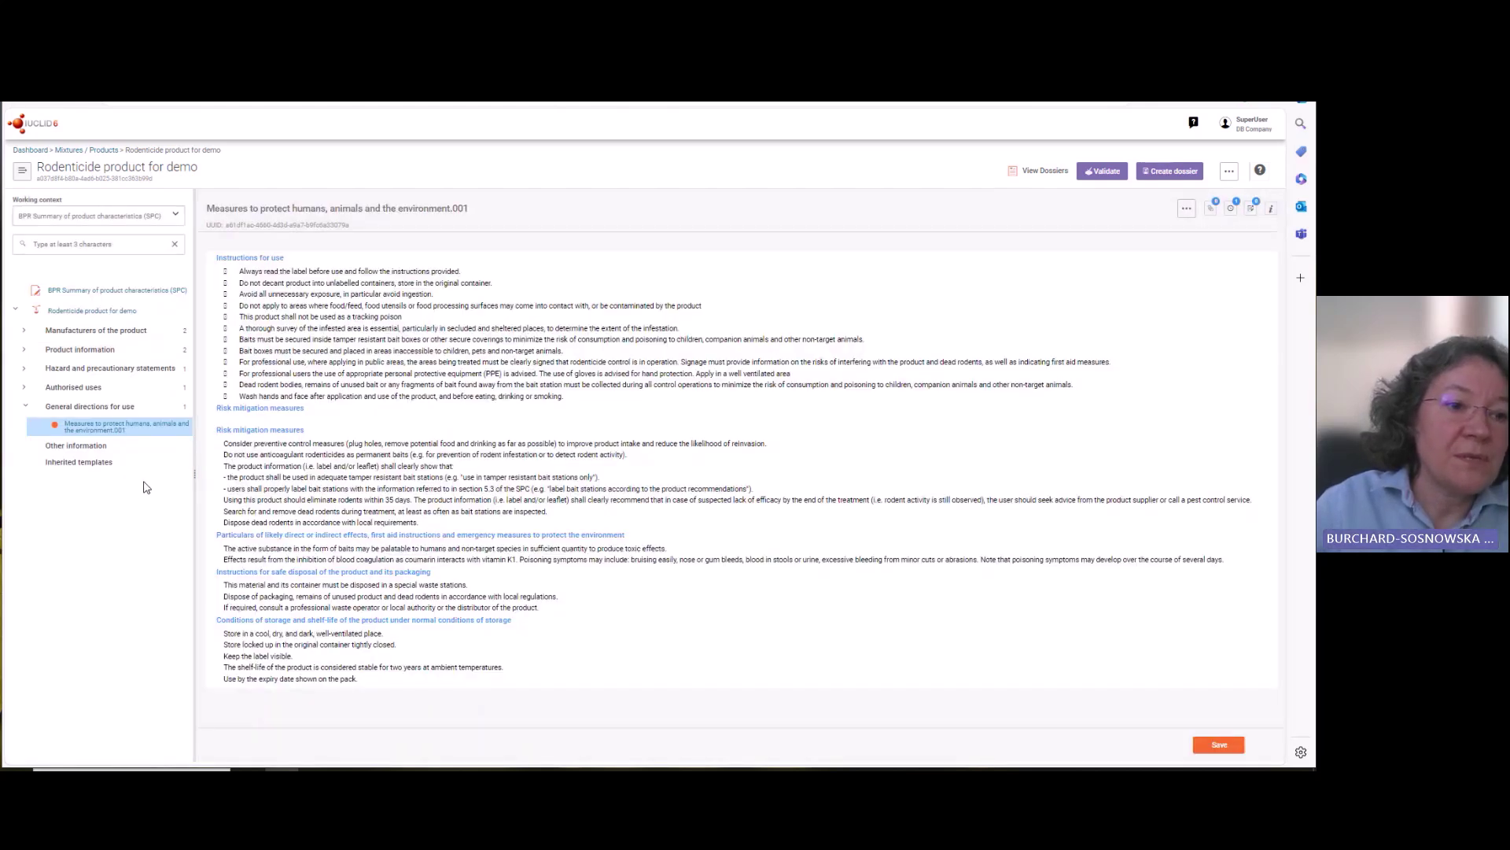
- Create a record under Other information, enter "other" as its text and save it
mouse_move(162, 451)
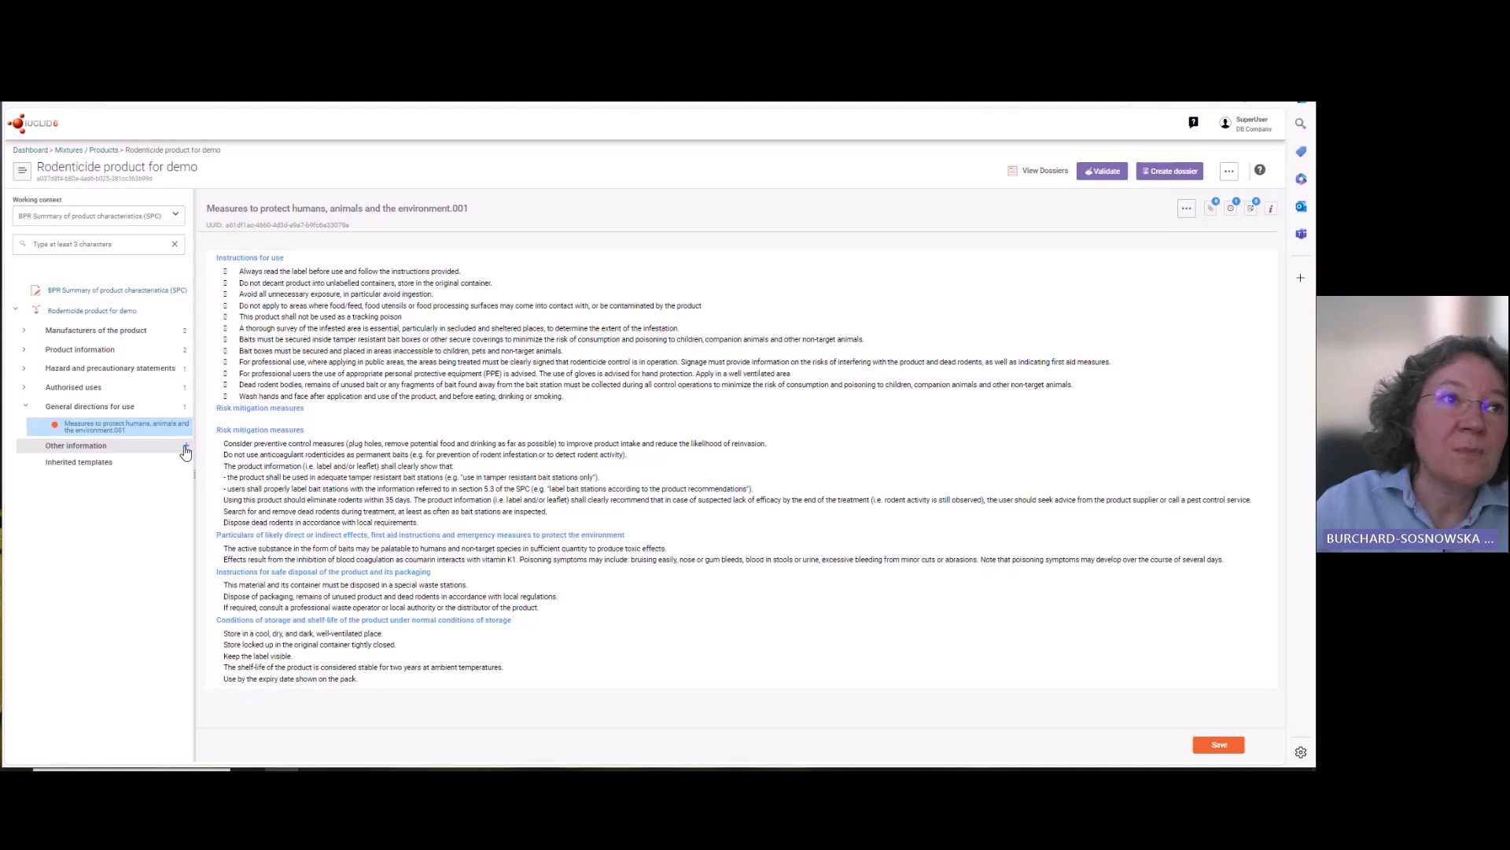
click(186, 449)
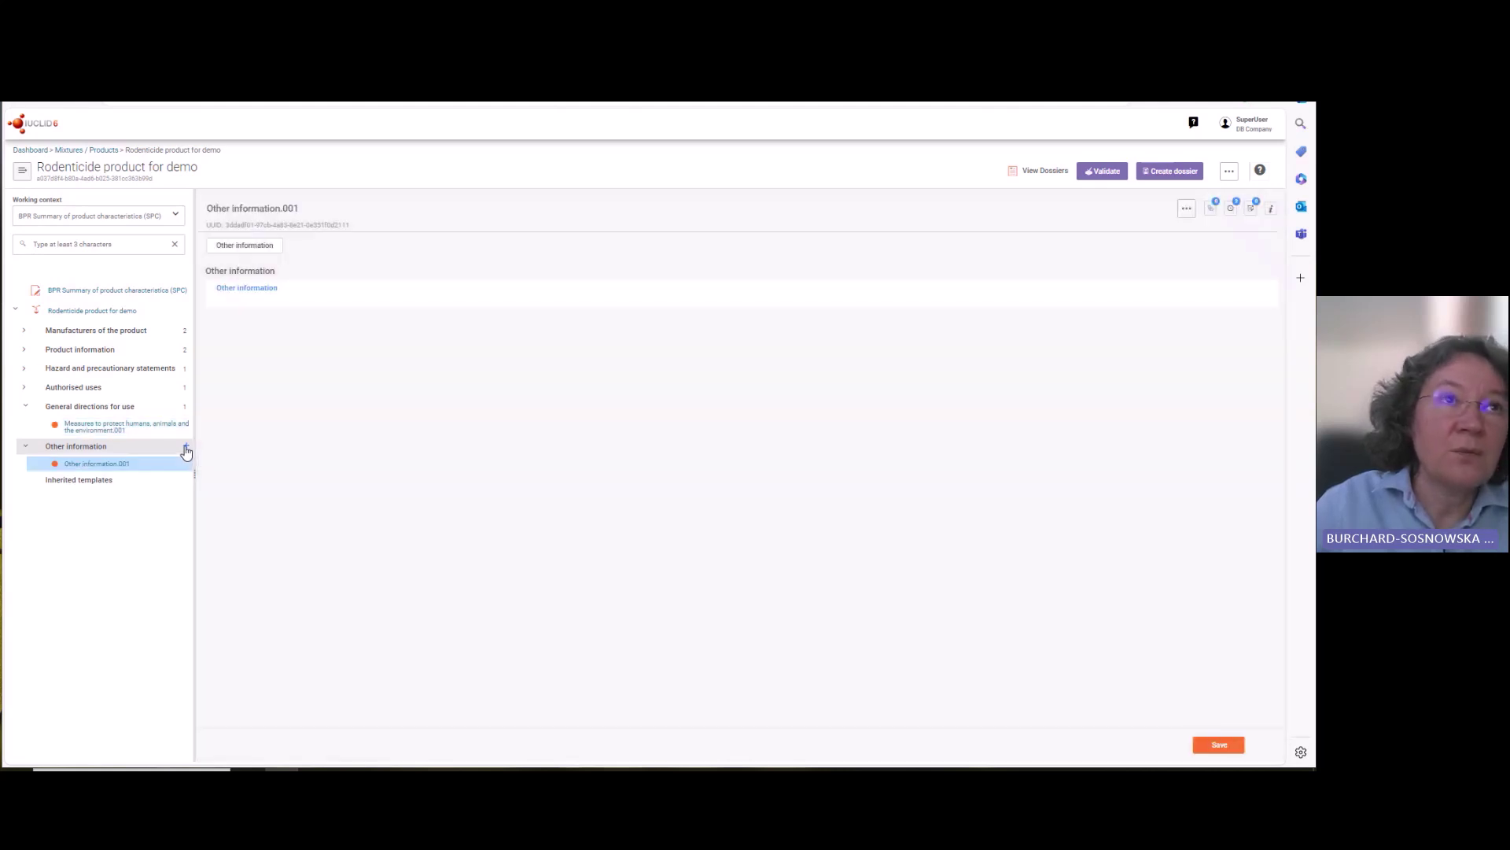
click(248, 307)
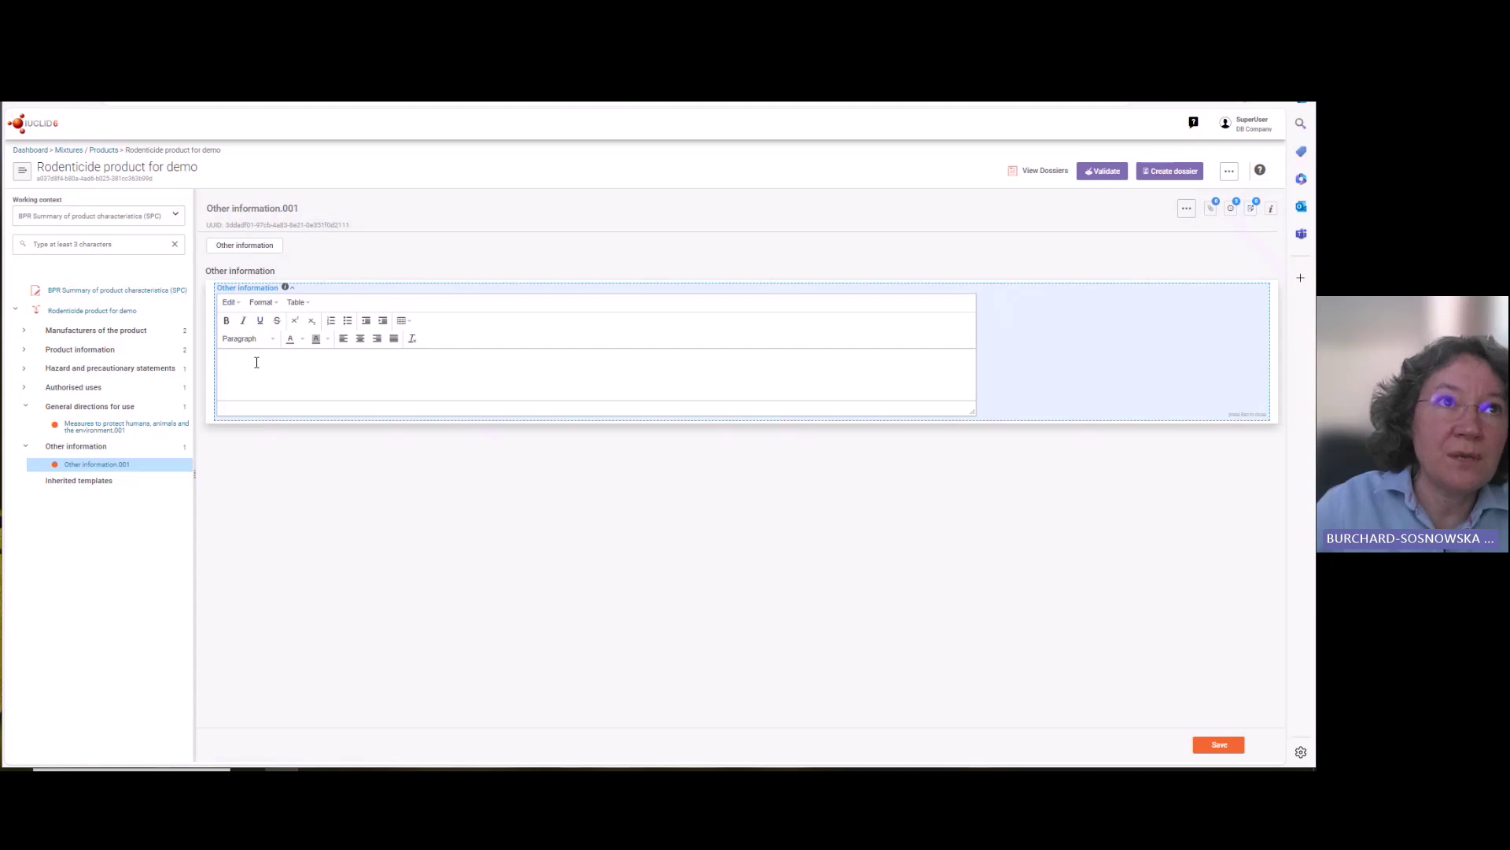
text(other)
key(ctrl+s)
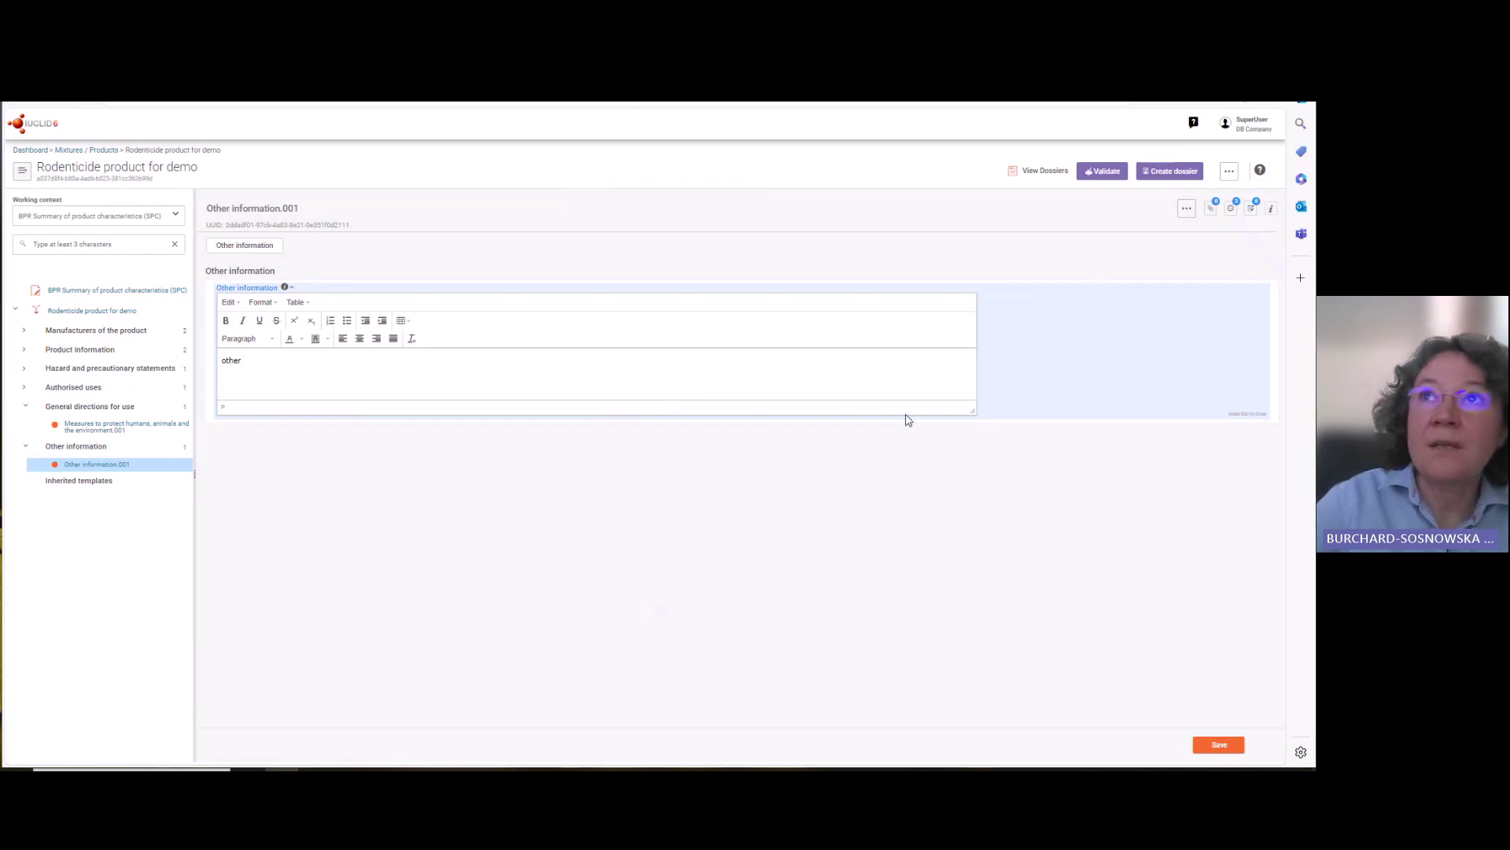
- Validate the SPC dataset with SPC type single product, market area European Union and language English
click(1099, 173)
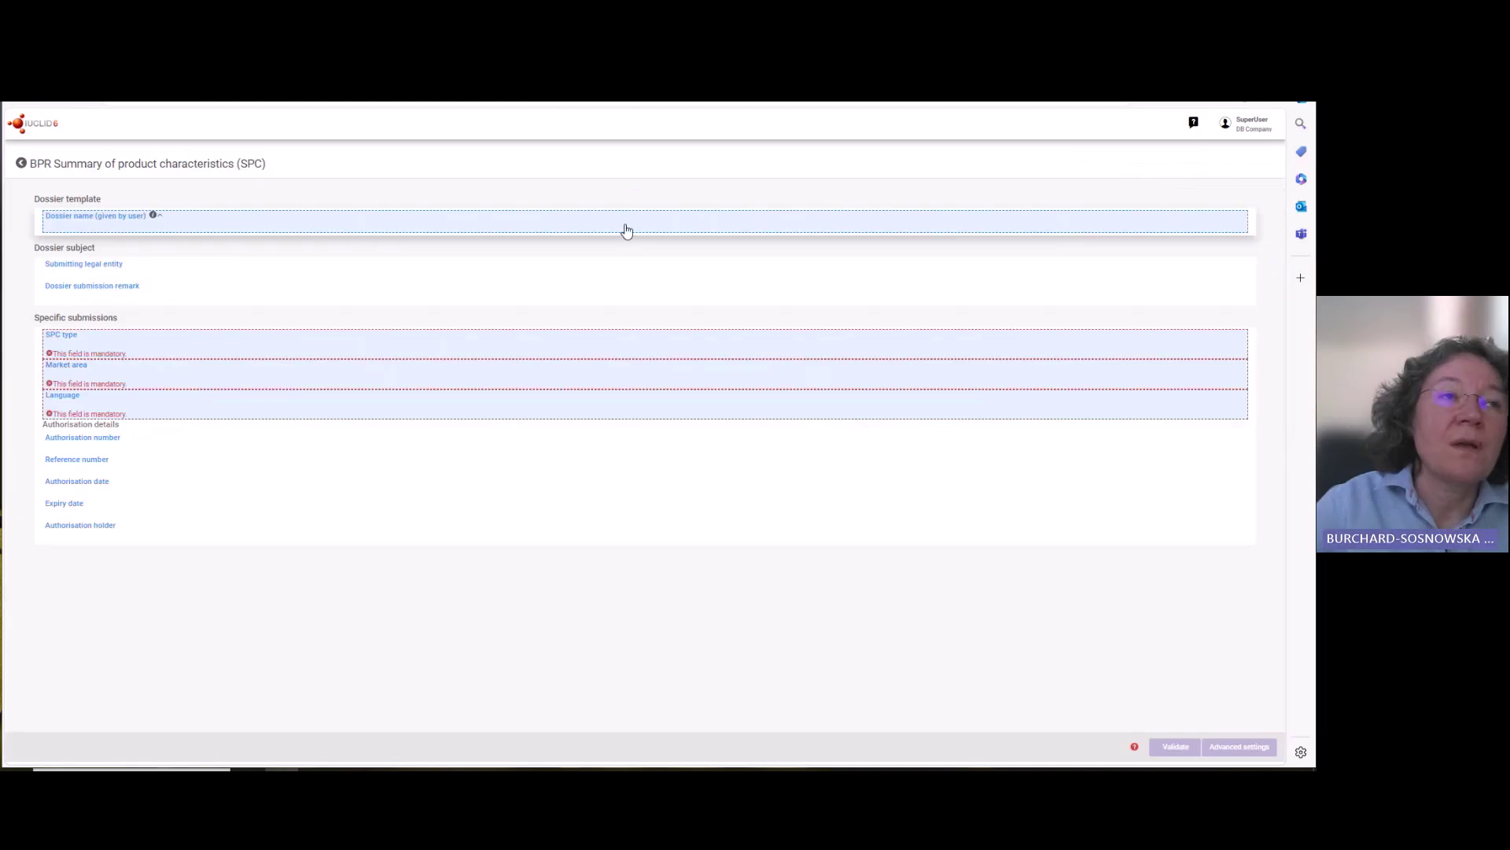
click(68, 346)
click(91, 404)
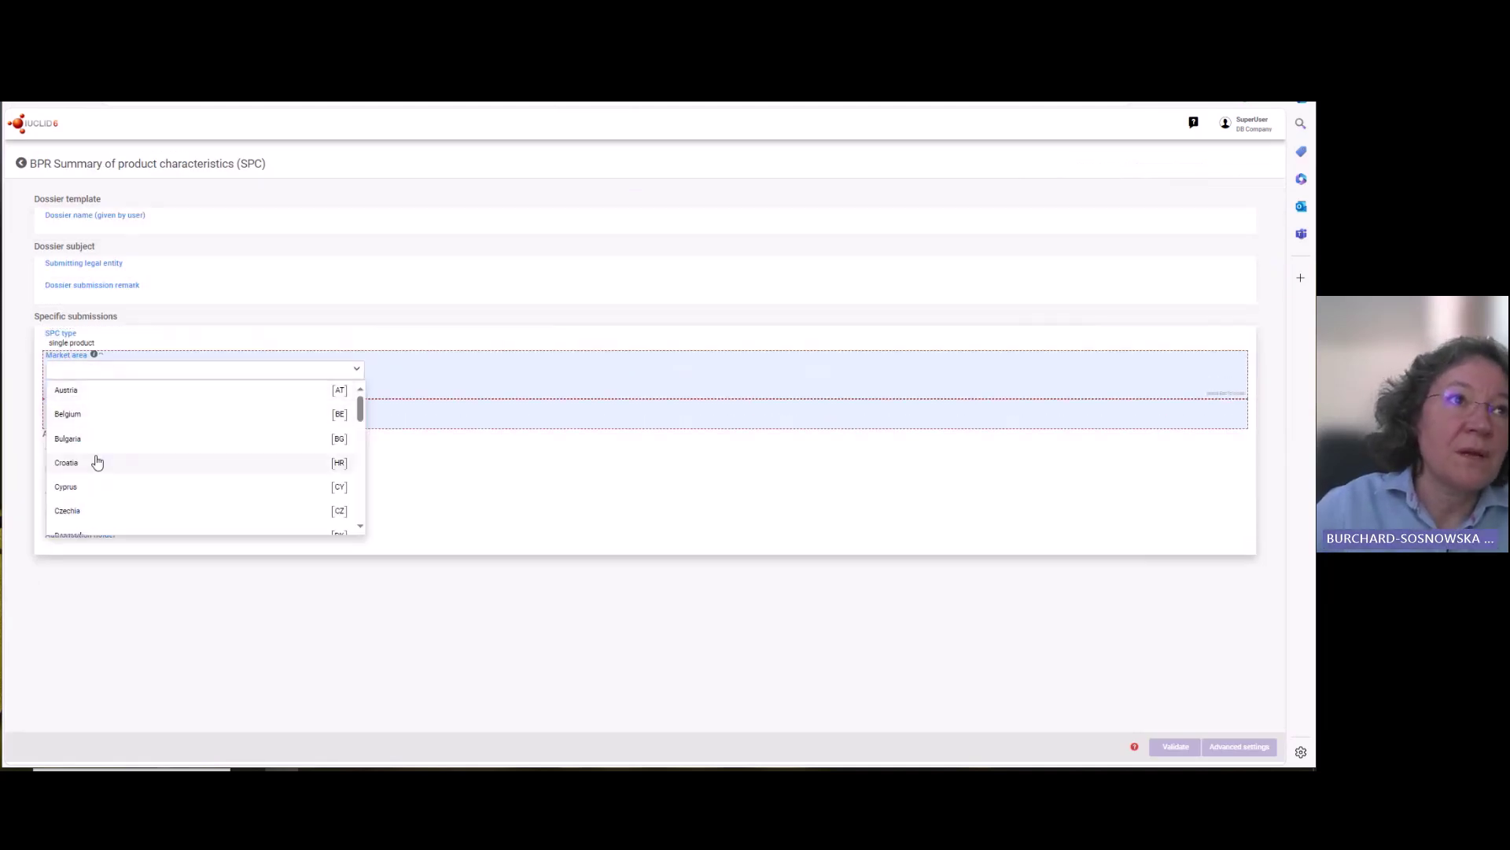
scroll(95, 441, down, 2)
click(78, 423)
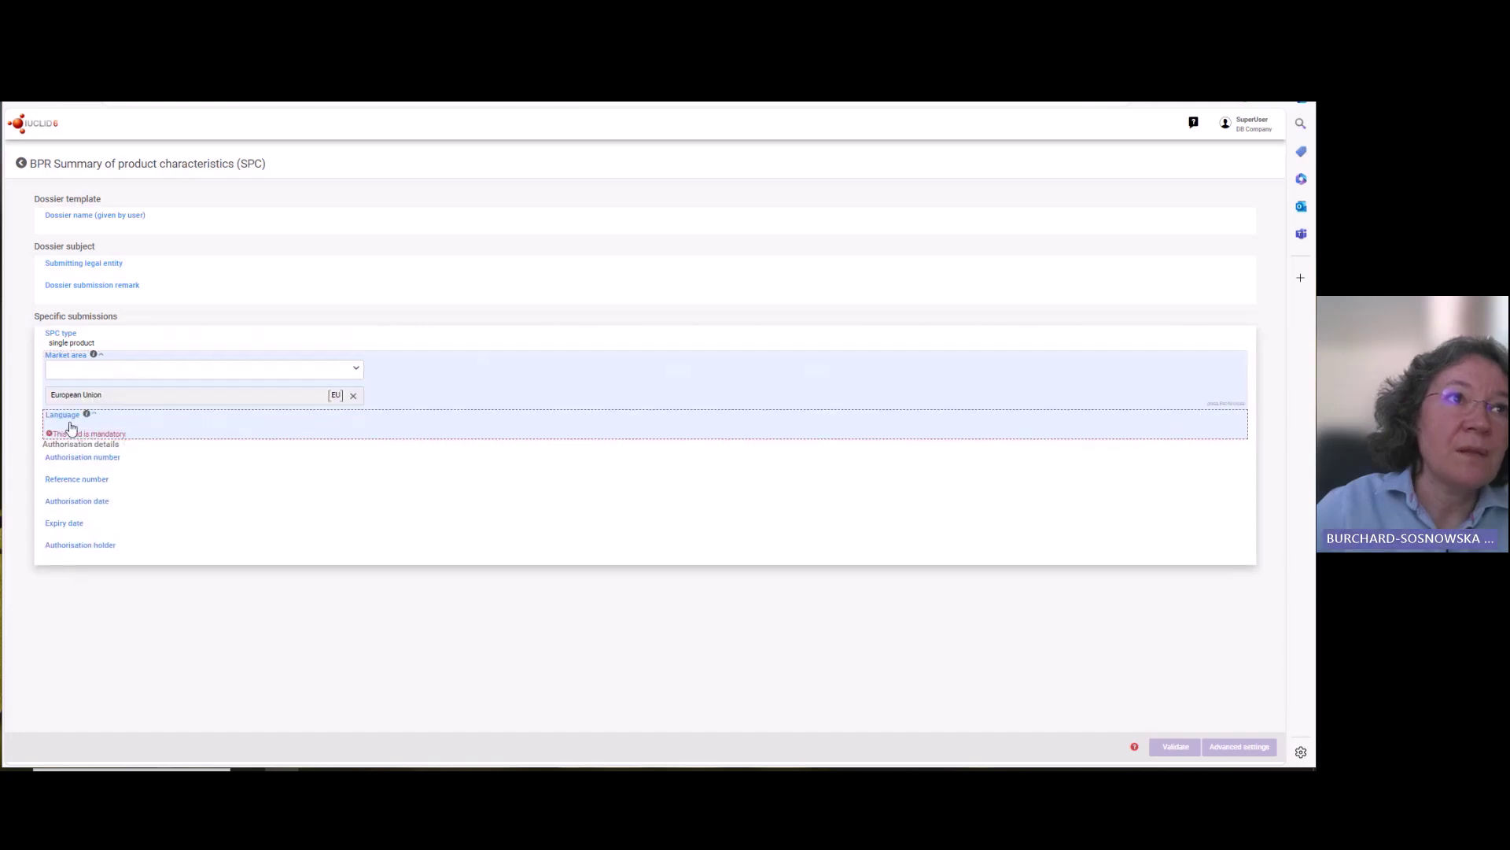
scroll(68, 486, down, 1)
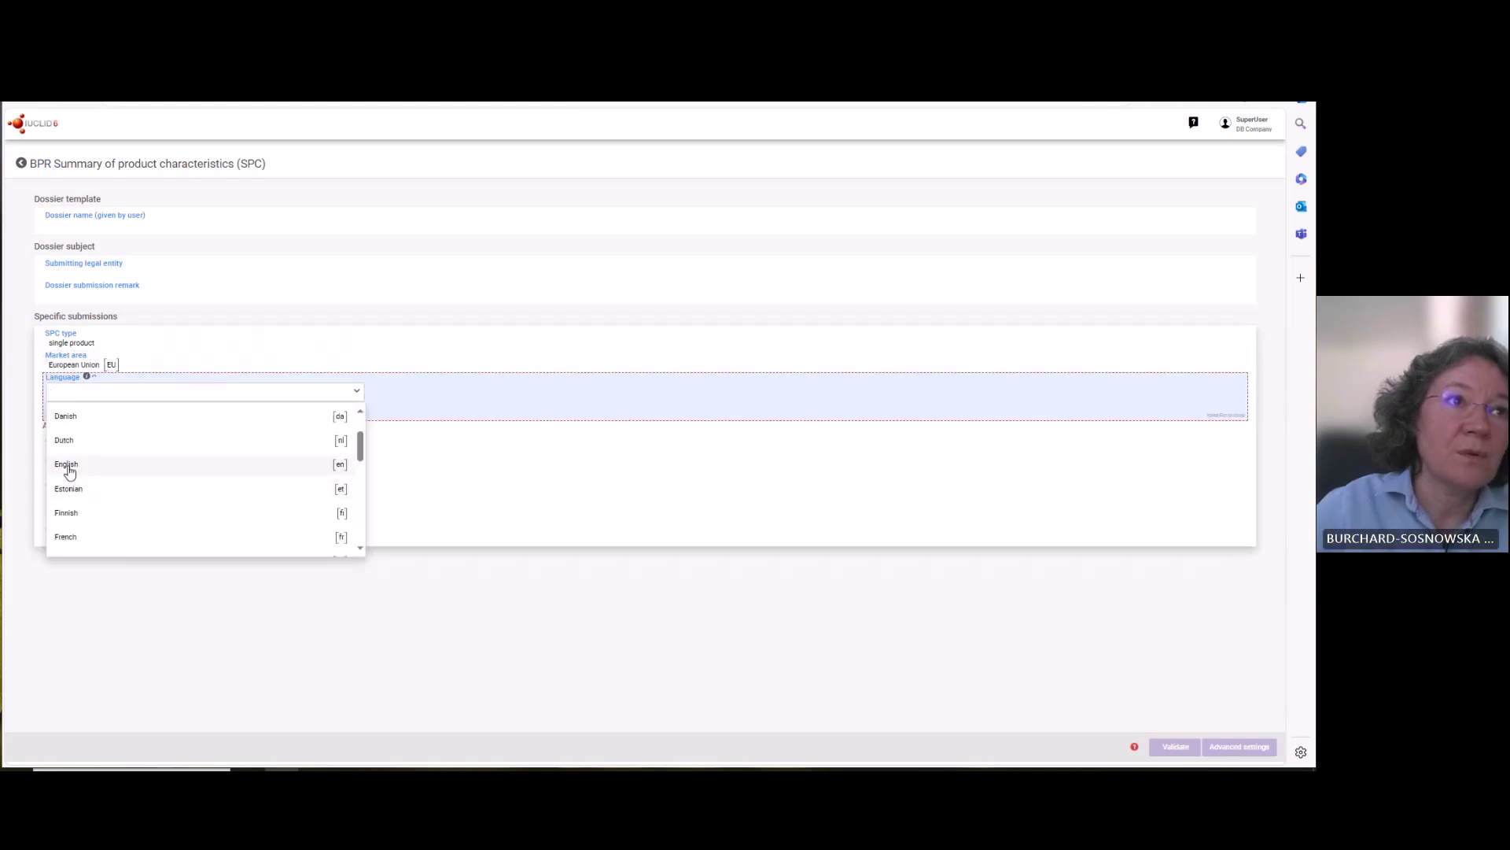
click(68, 465)
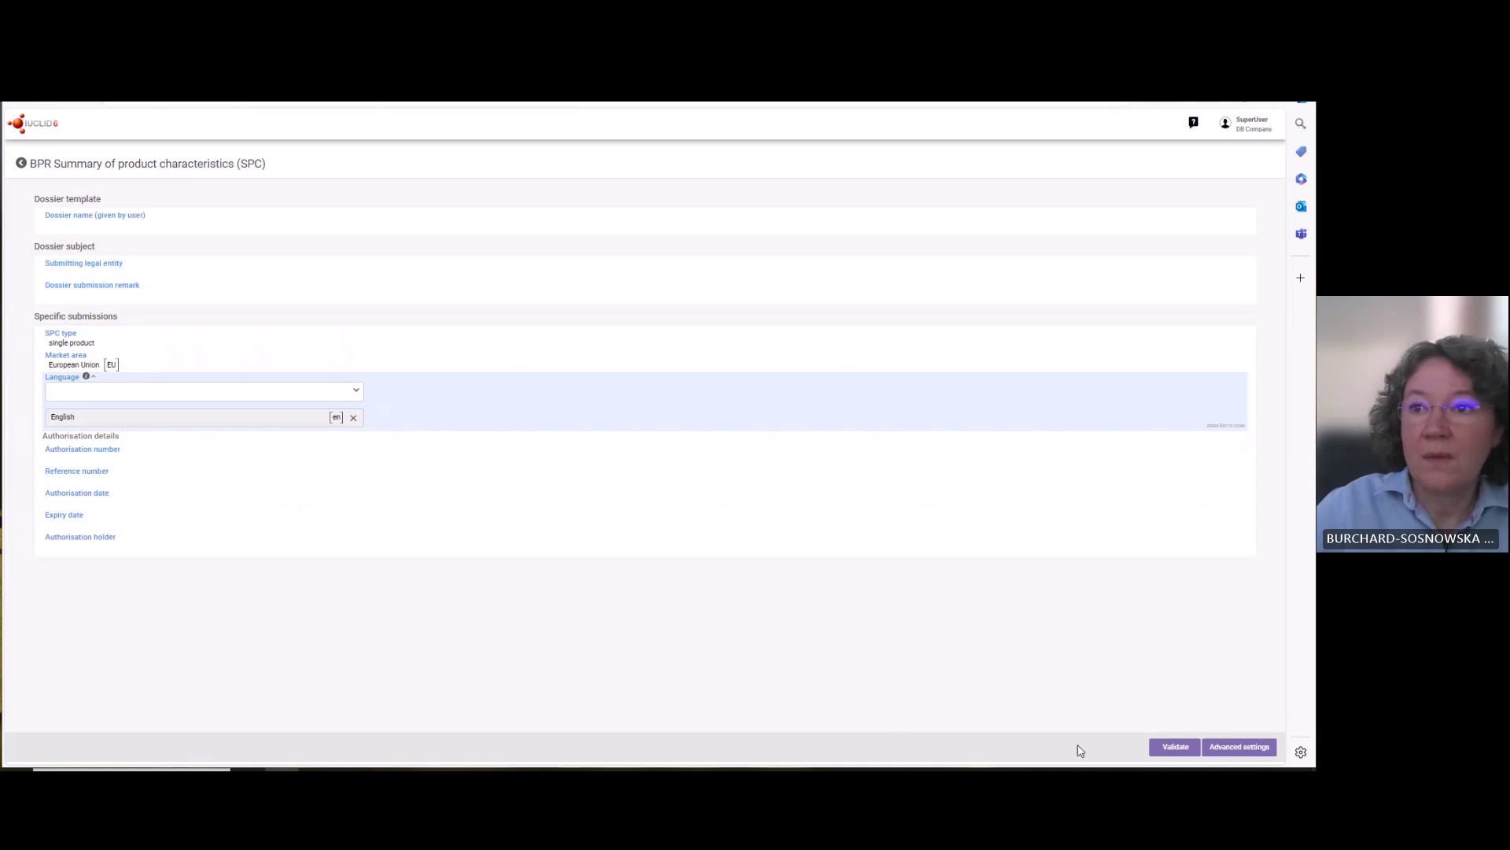
click(1184, 750)
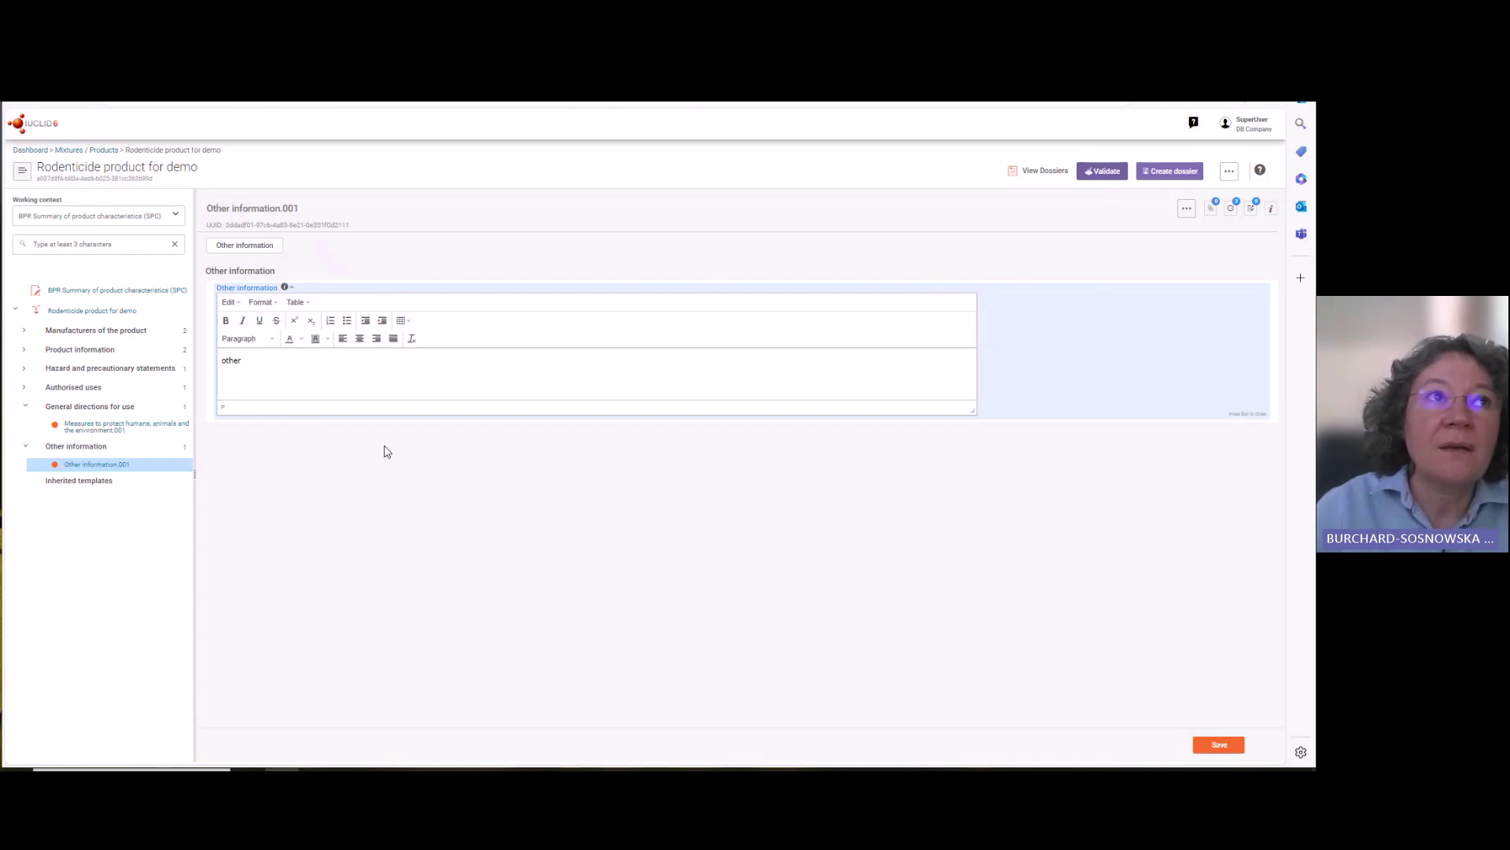
- Start creating a dossier from the SPC dataset and name it "Rodenticide for demo"
click(1156, 171)
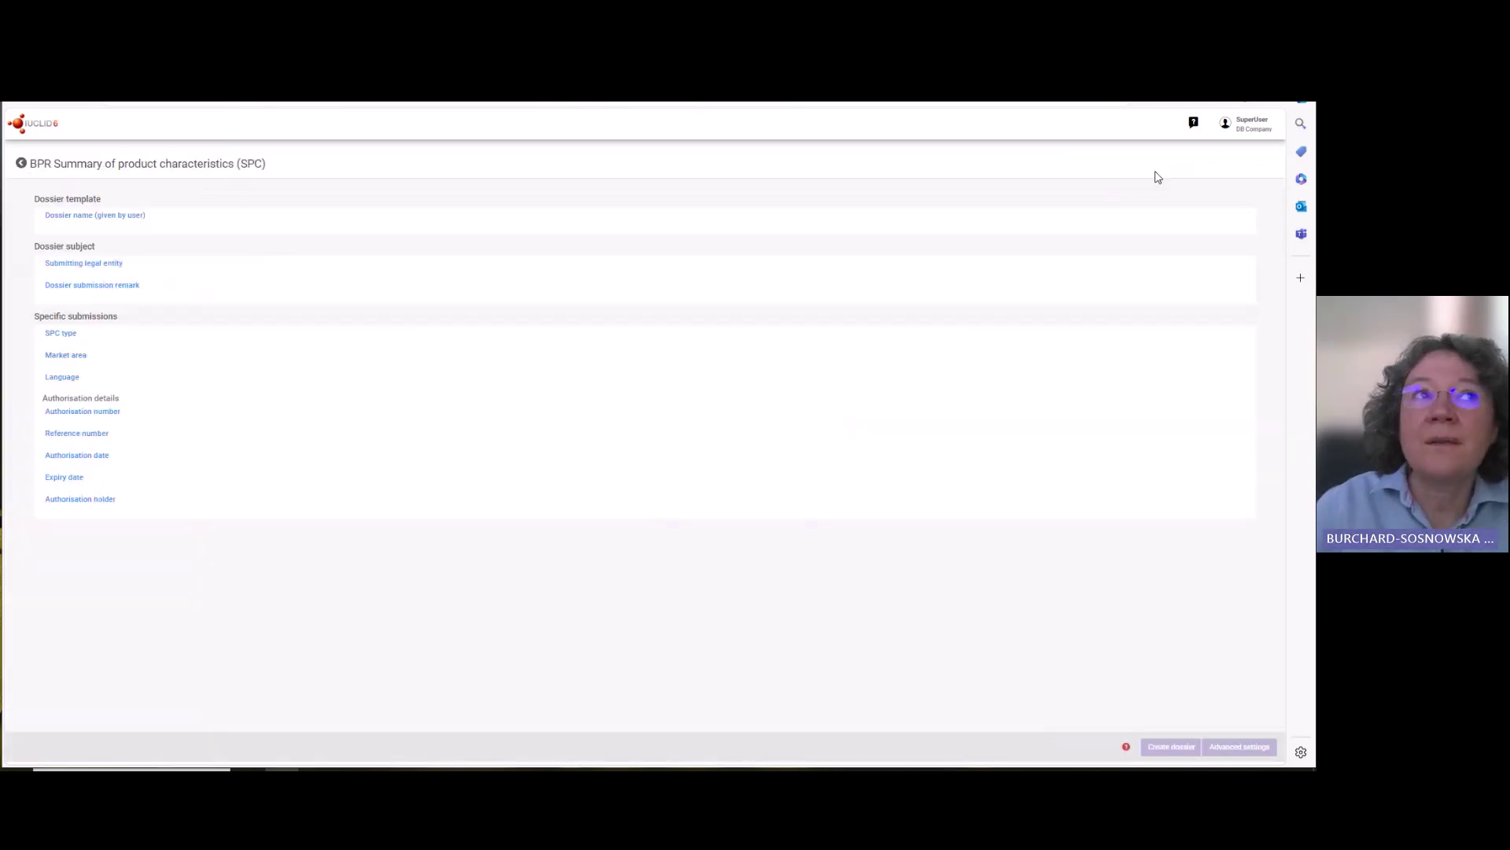
click(81, 229)
text(Rodenticide for demo)
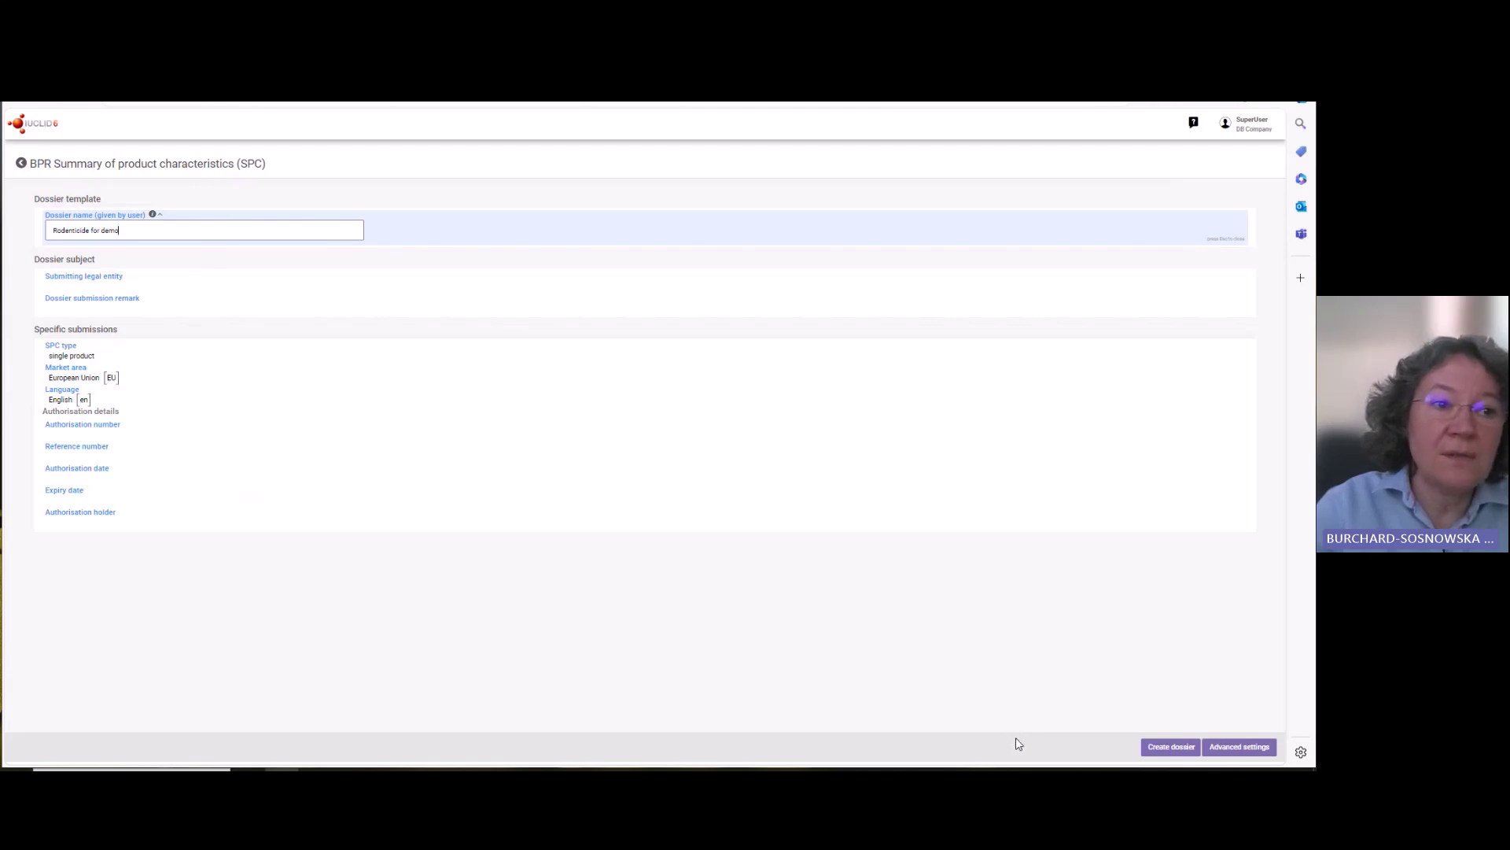
- In the dossier's advanced settings, remove "other" from the regulatory programme flags and create the dossier
click(1241, 747)
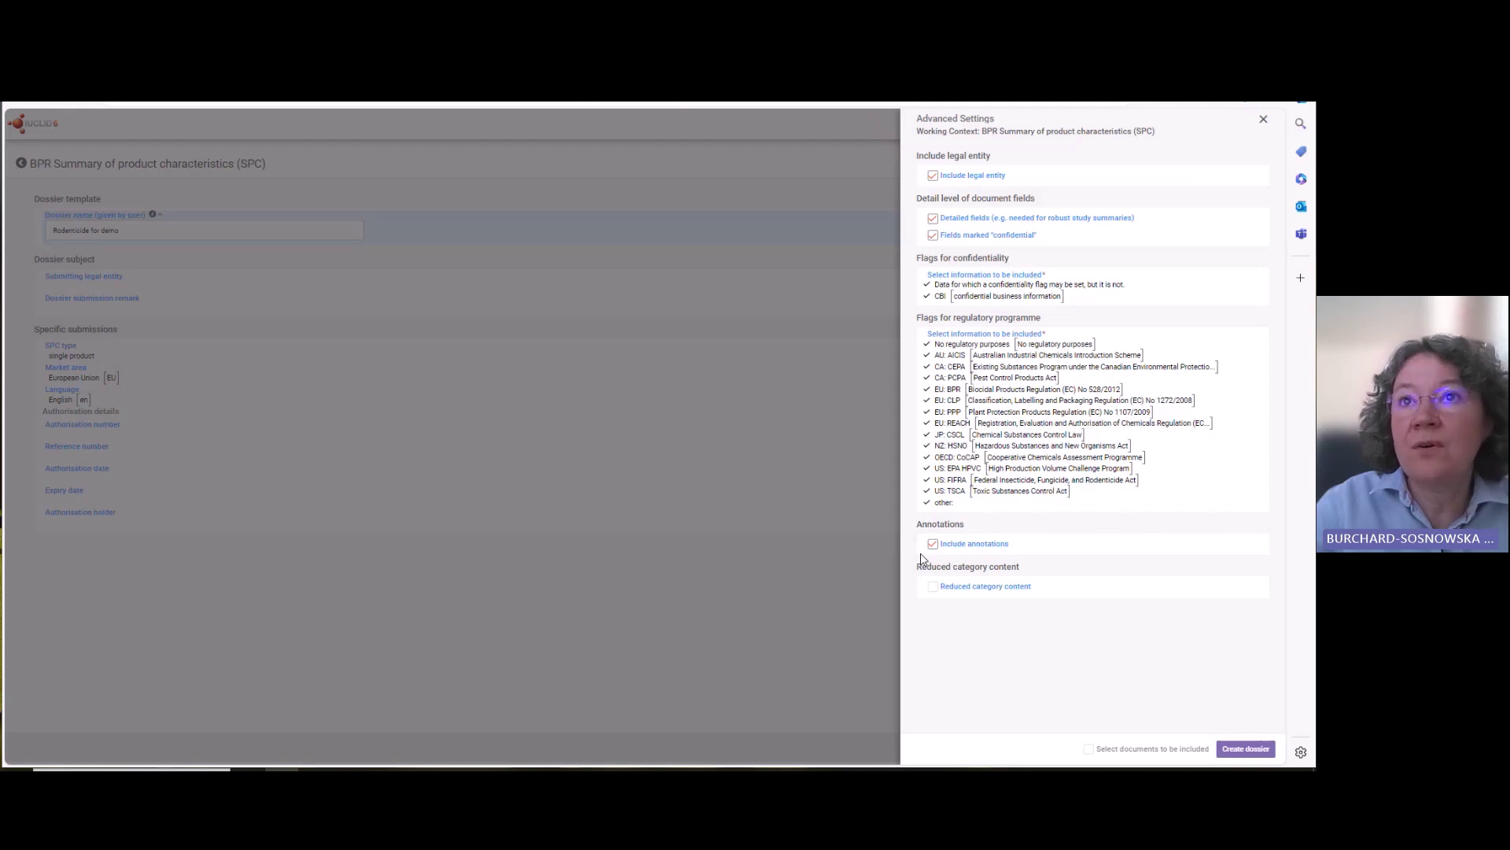
click(979, 508)
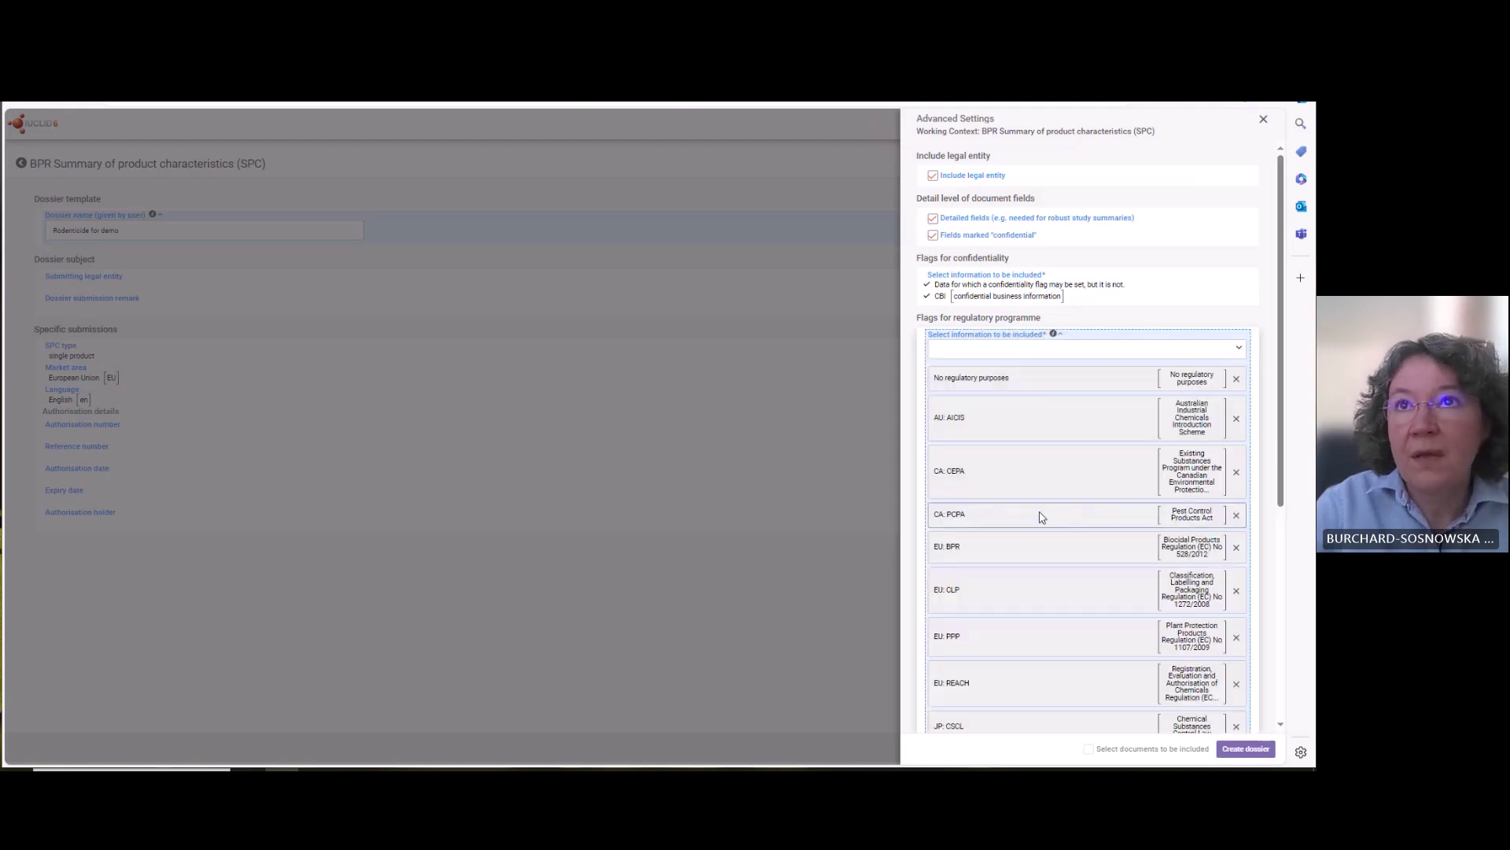
scroll(1050, 532, down, 5)
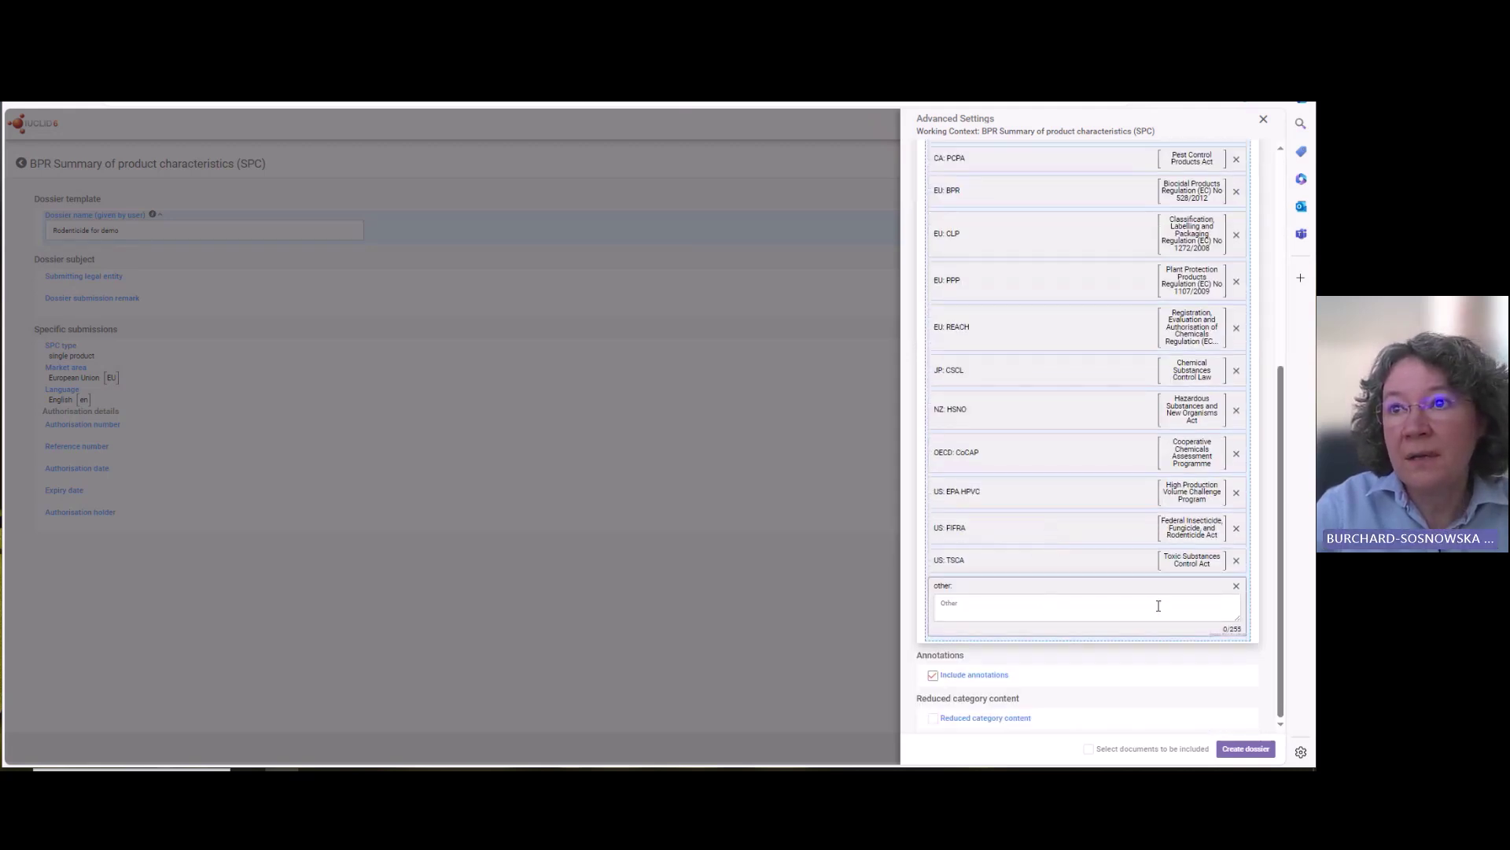
click(1235, 587)
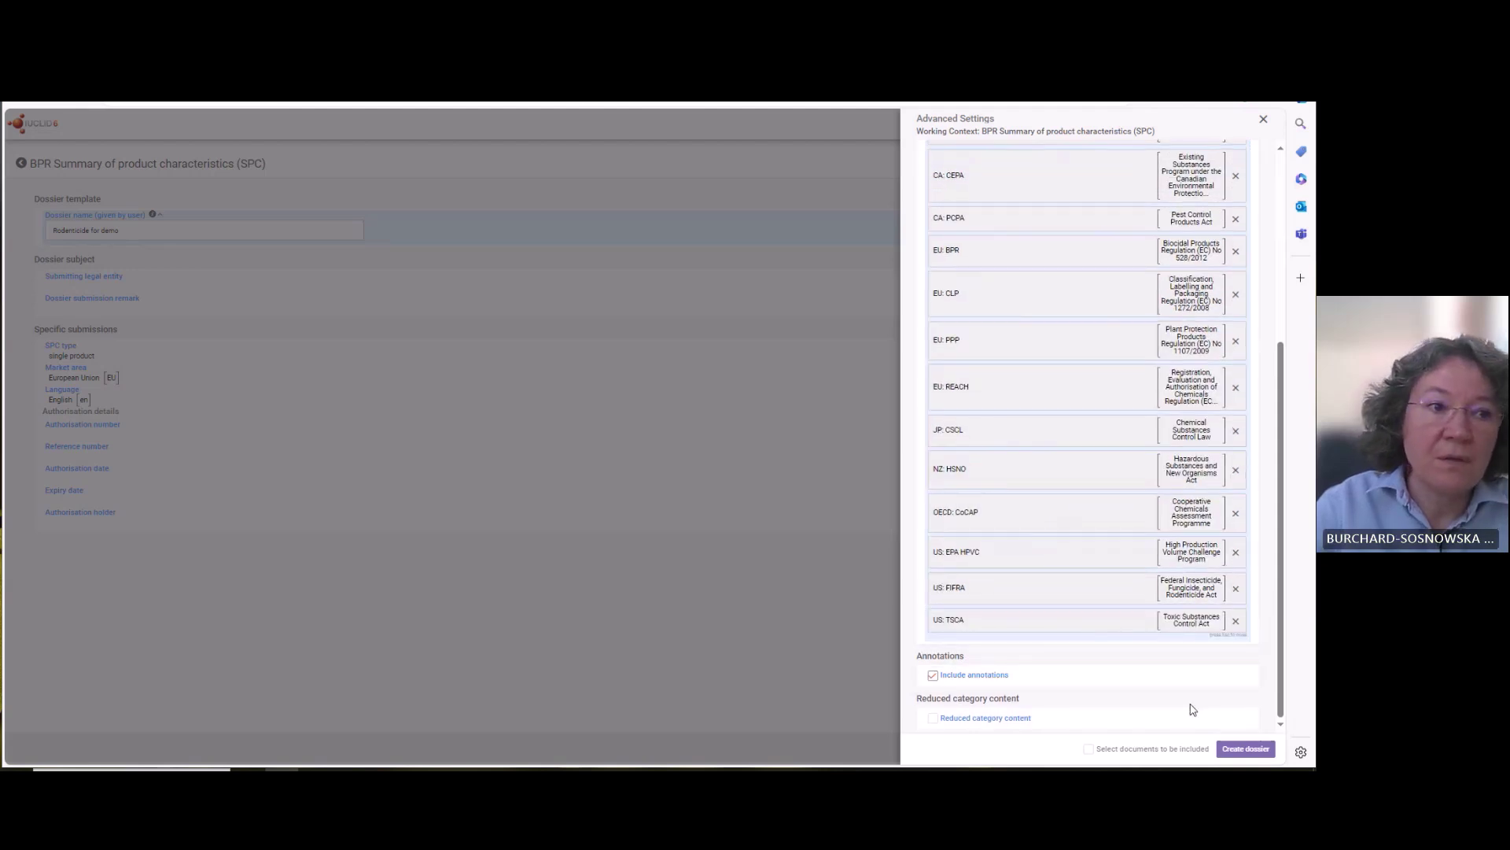
click(1257, 750)
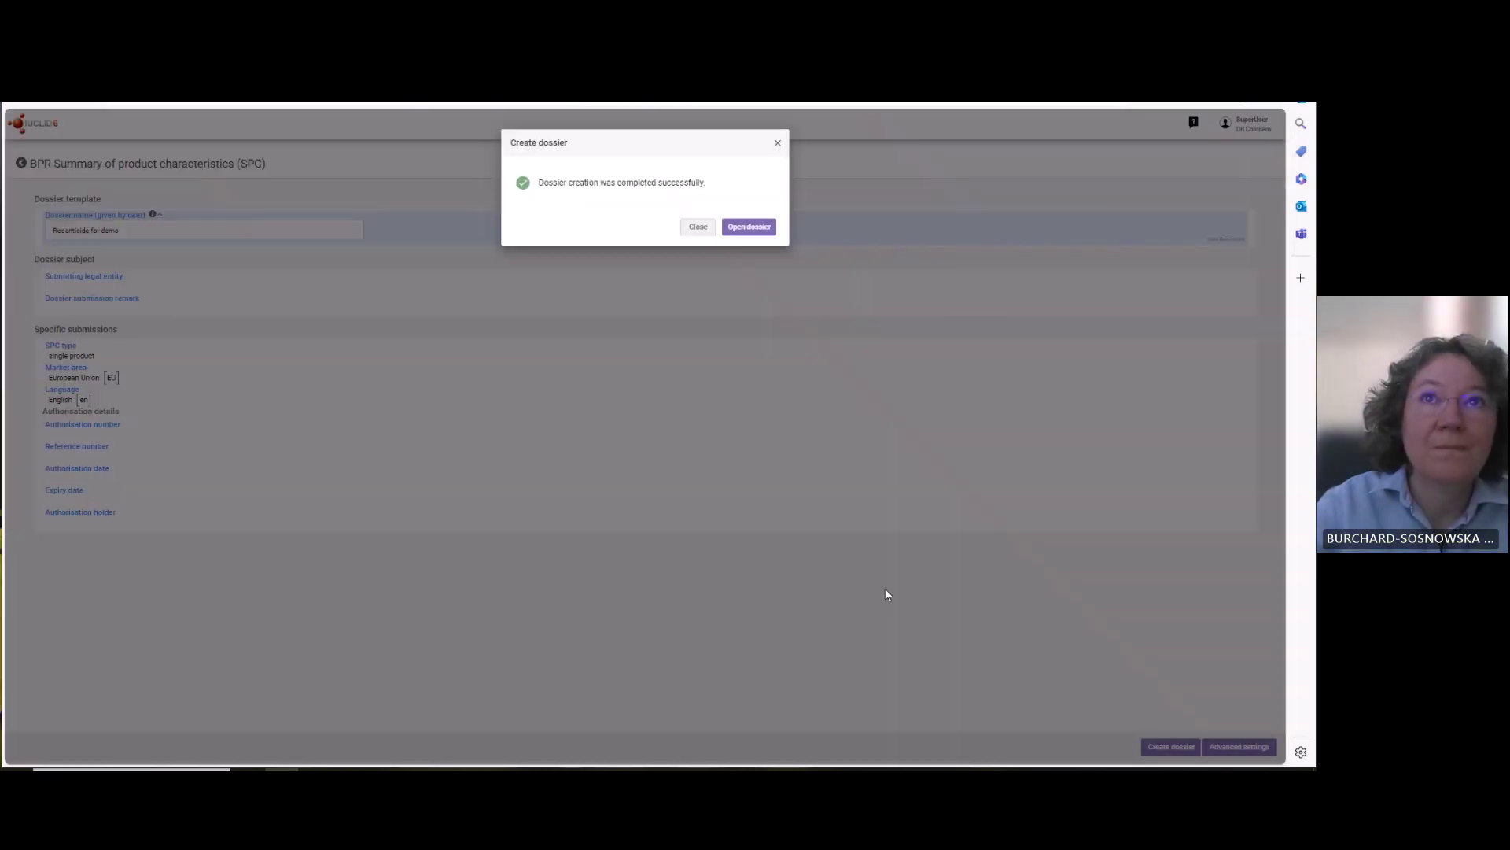
- Open the created dossier and view the Product.001 record under Family, meta SPC, product
click(736, 226)
click(35, 352)
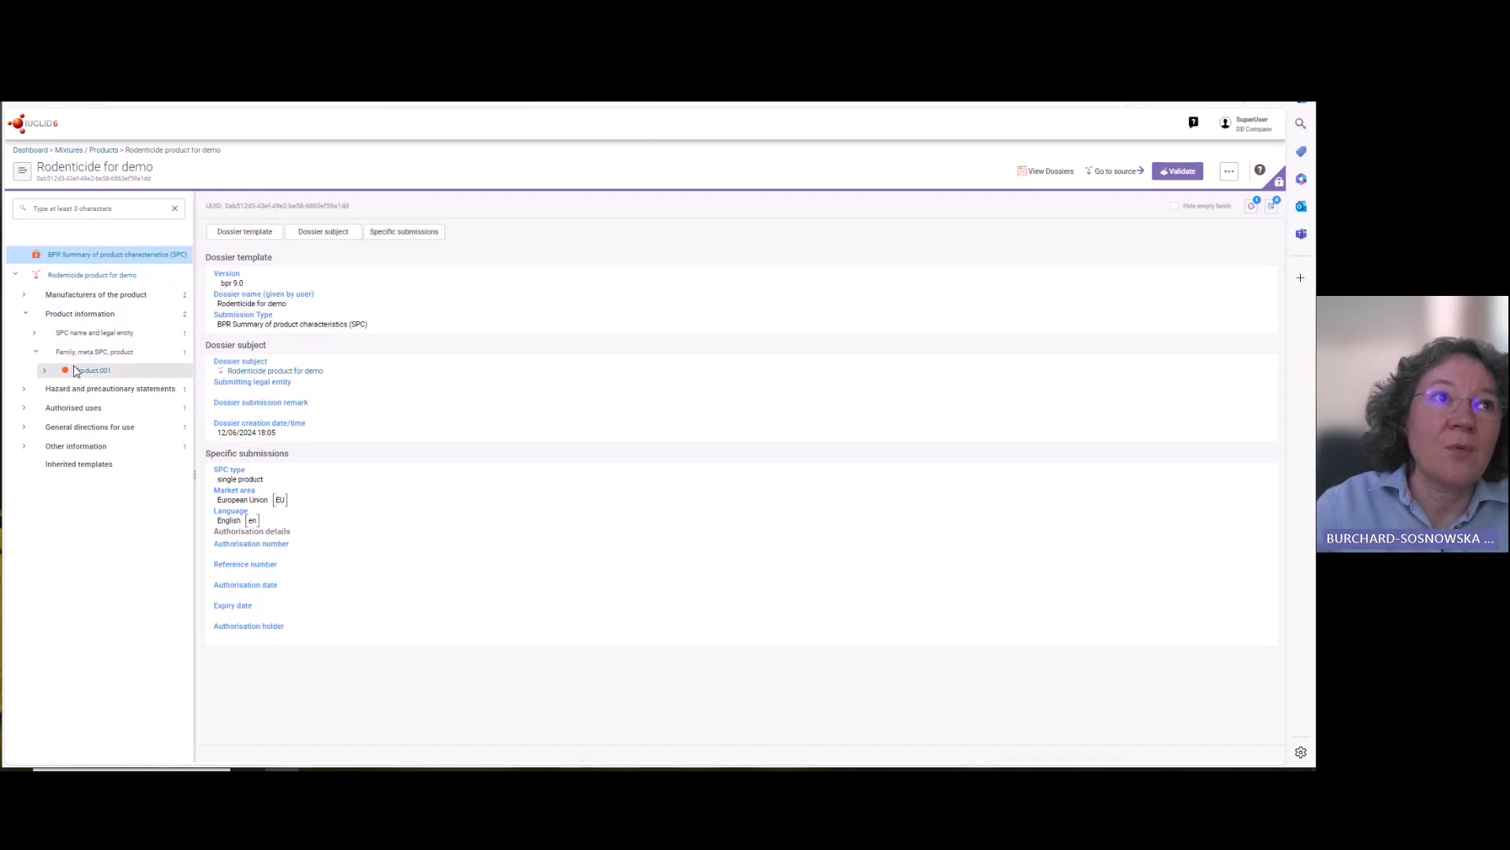
click(85, 373)
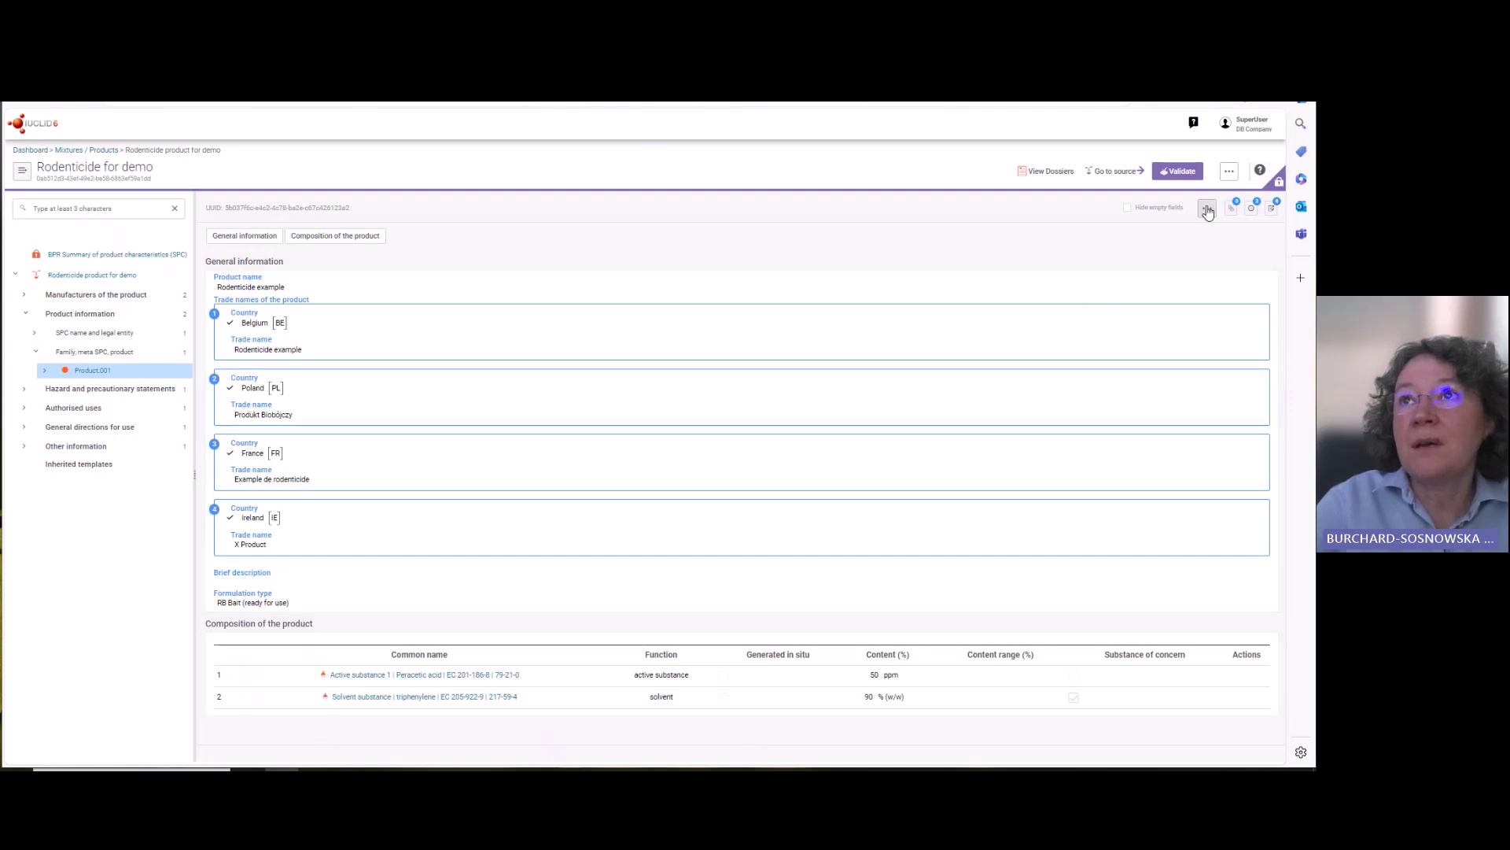
- Generate the SPC (Single Product) report in RTF format from the Rodenticide for demo dossier
click(1227, 175)
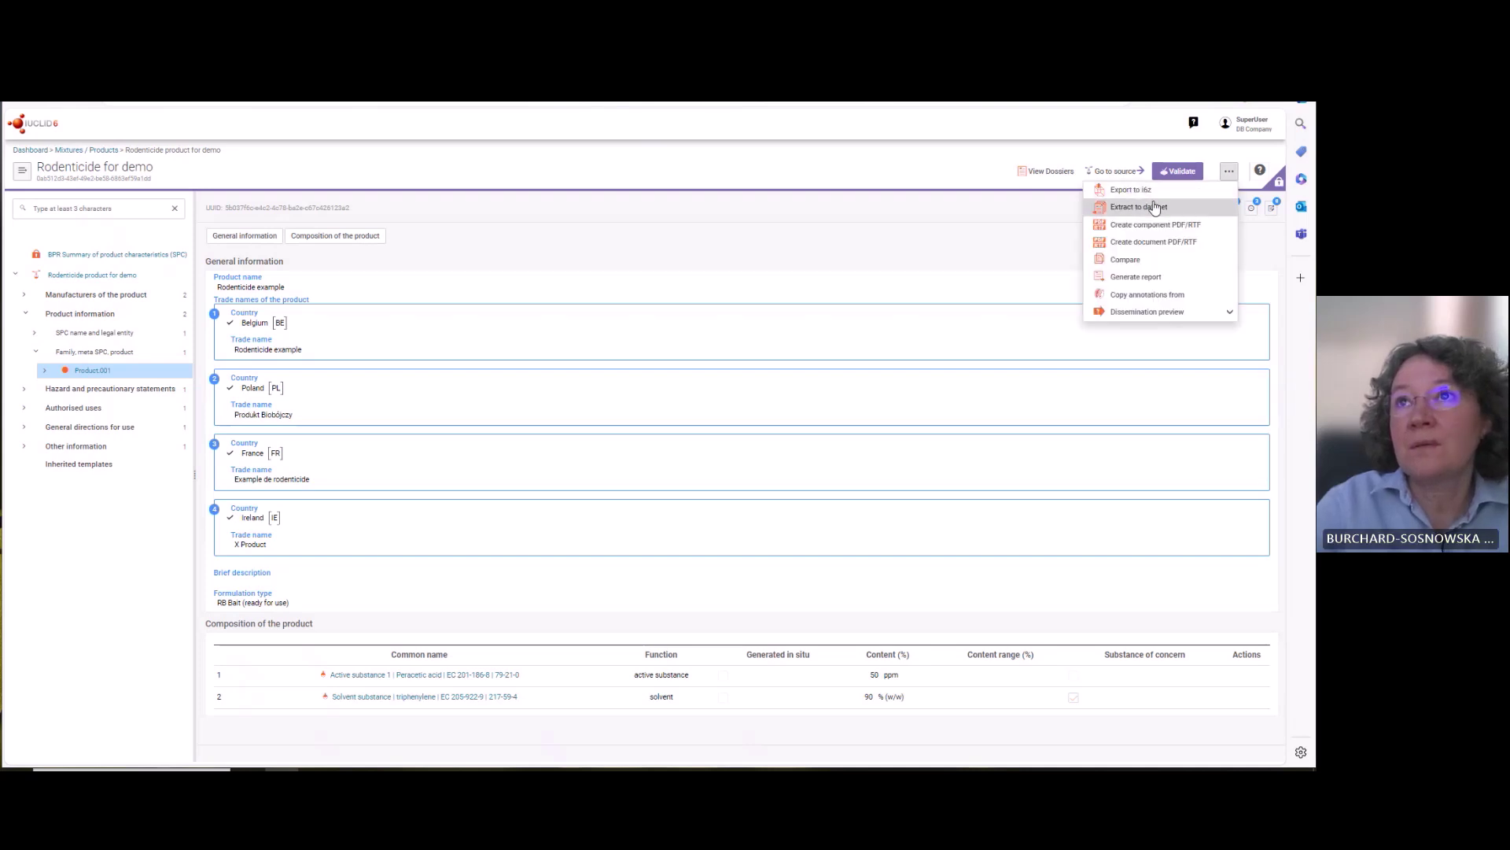
click(1141, 277)
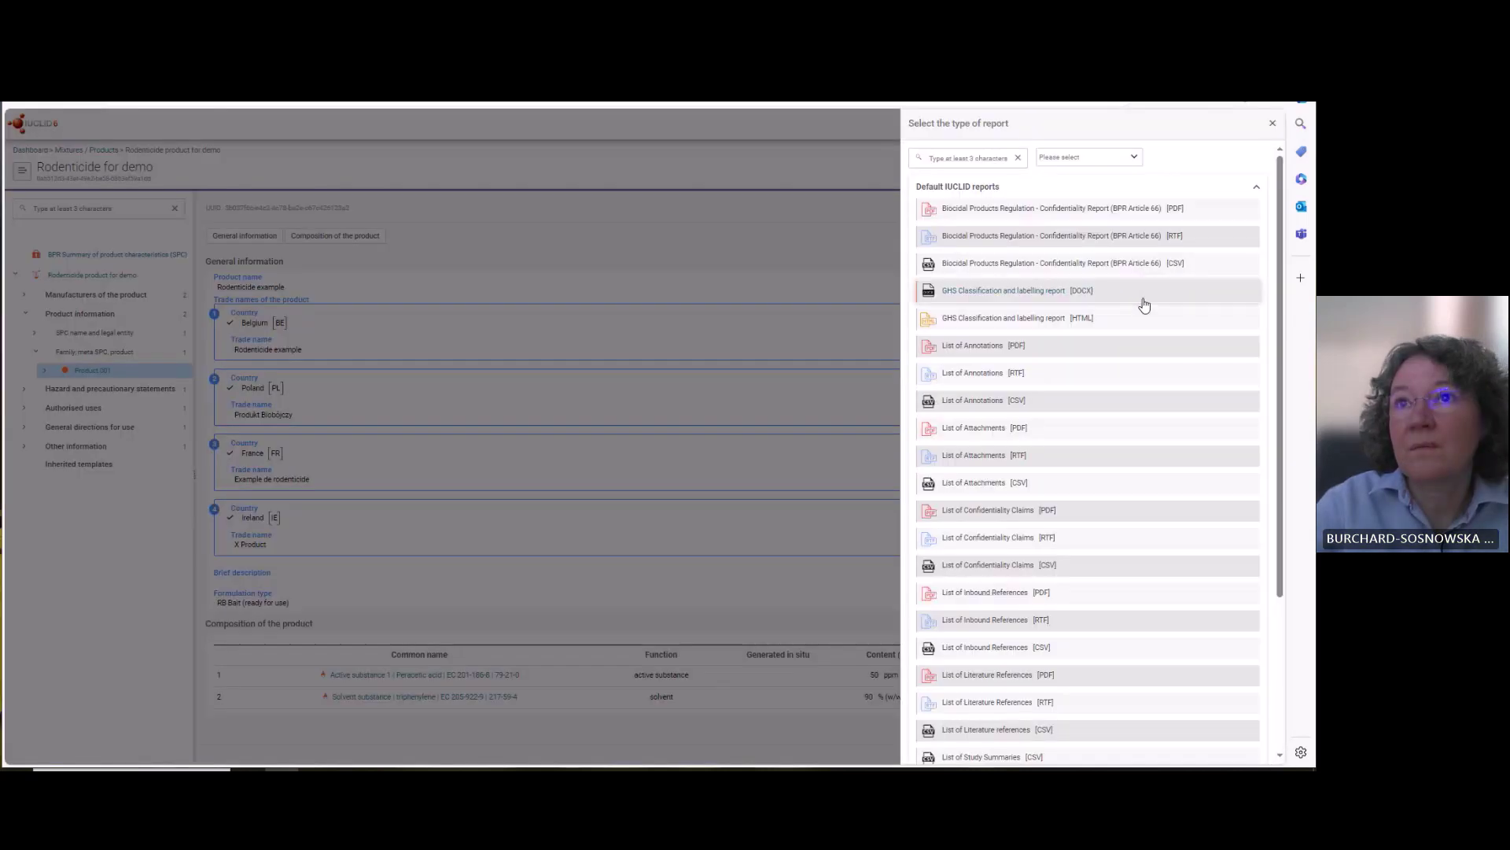
scroll(1123, 551, down, 1)
scroll(1123, 558, down, 2)
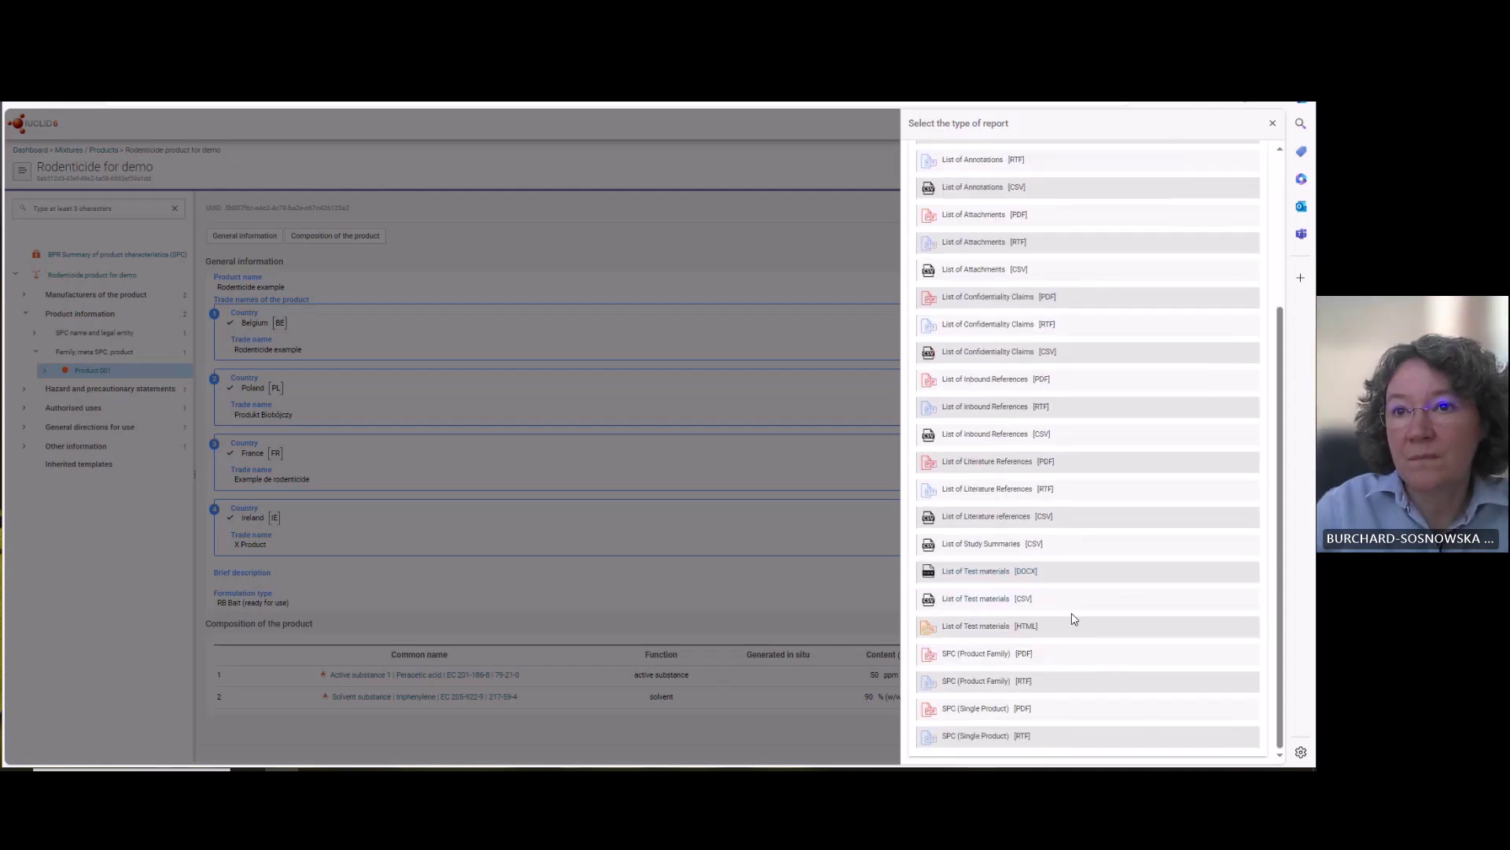
click(993, 735)
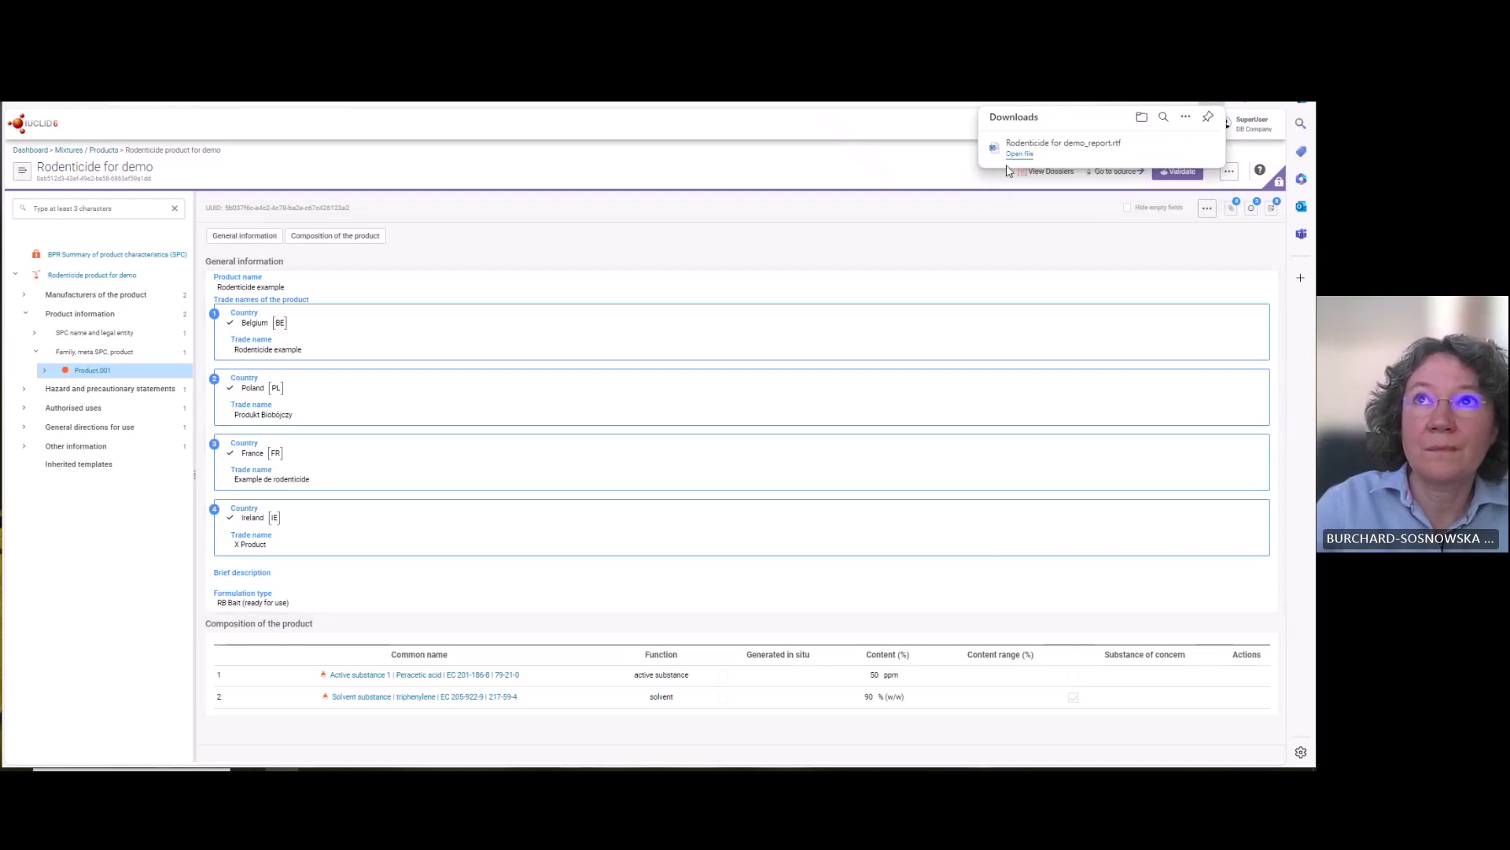
- Open the downloaded Rodenticide for demo_report.rtf in Word and review its administrative information and product composition sections
click(1020, 154)
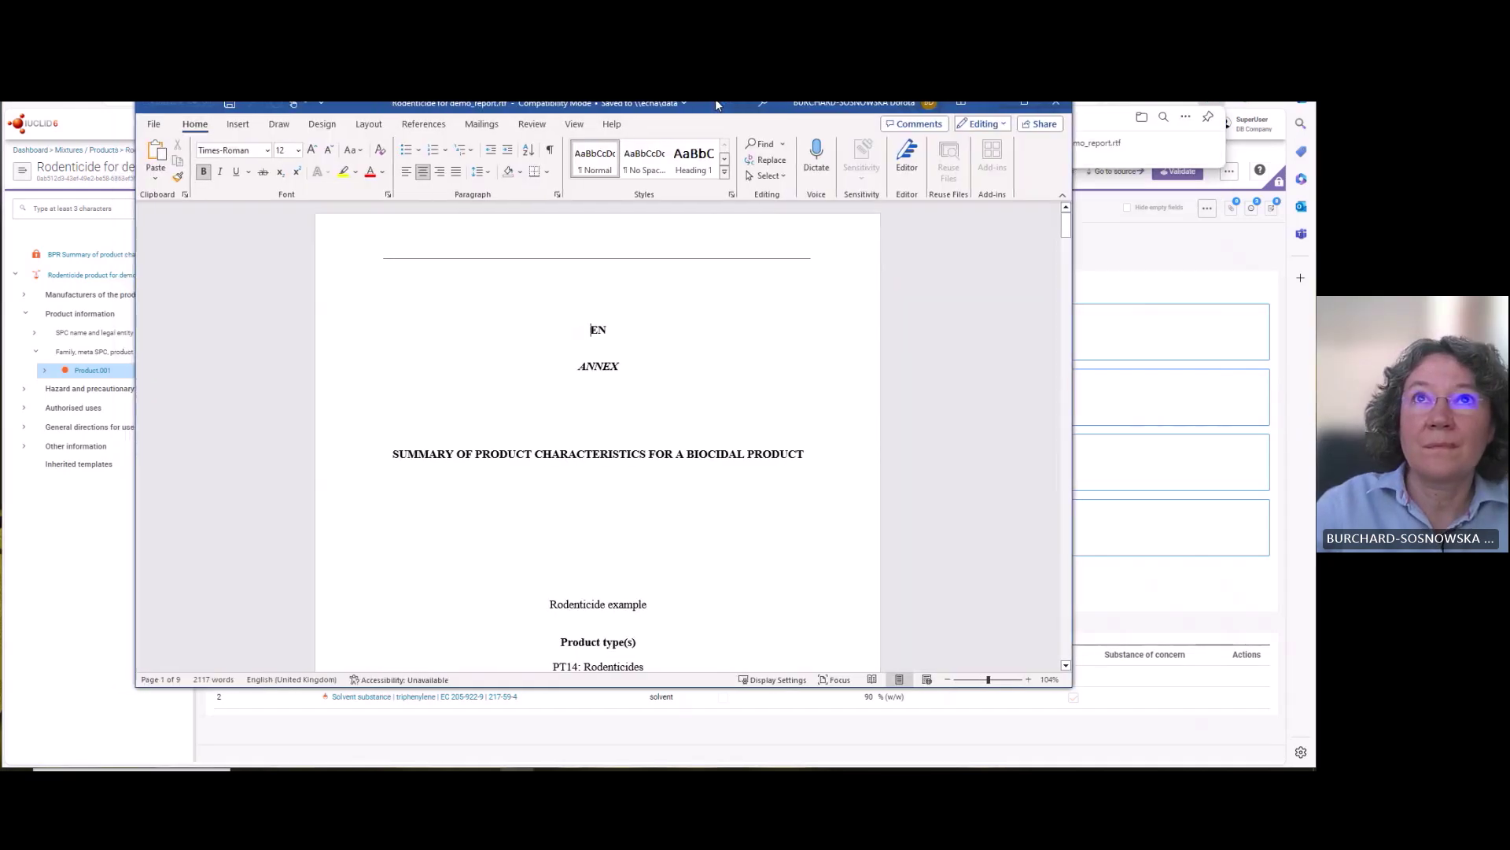
scroll(725, 465, down, 4)
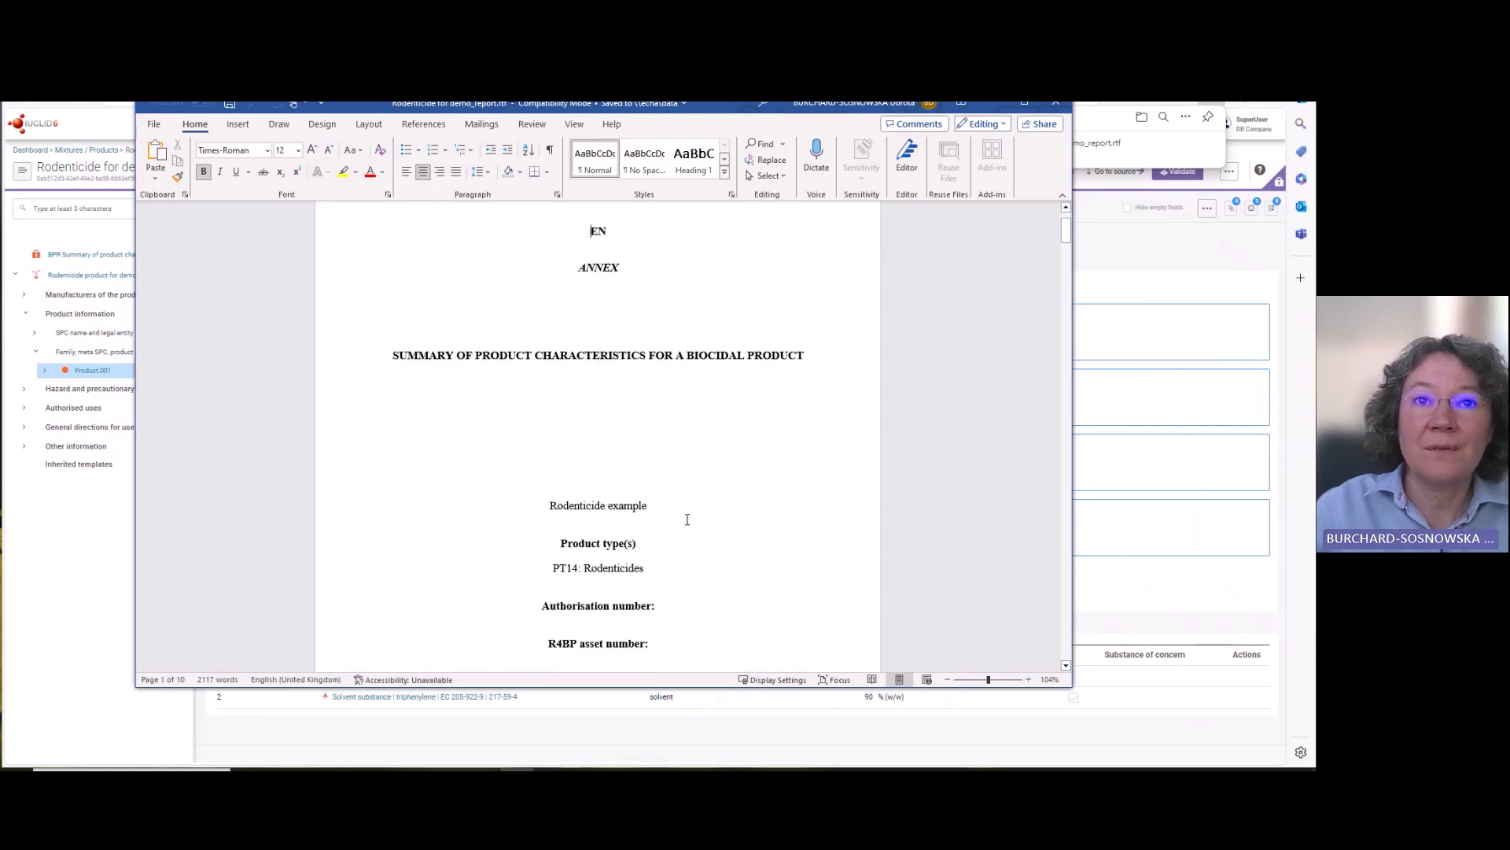
scroll(725, 465, down, 15)
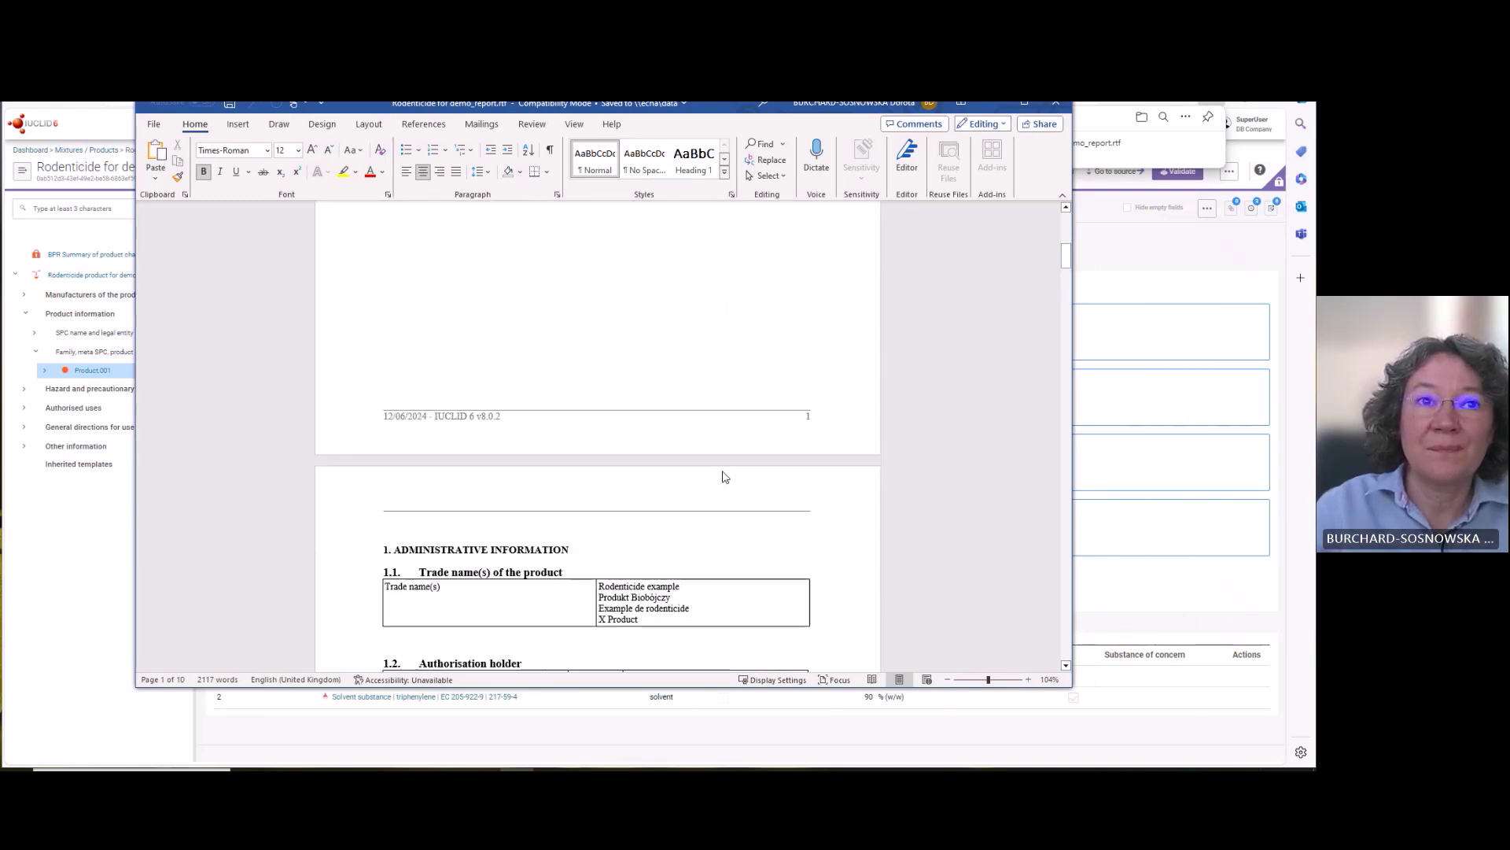
scroll(724, 471, down, 12)
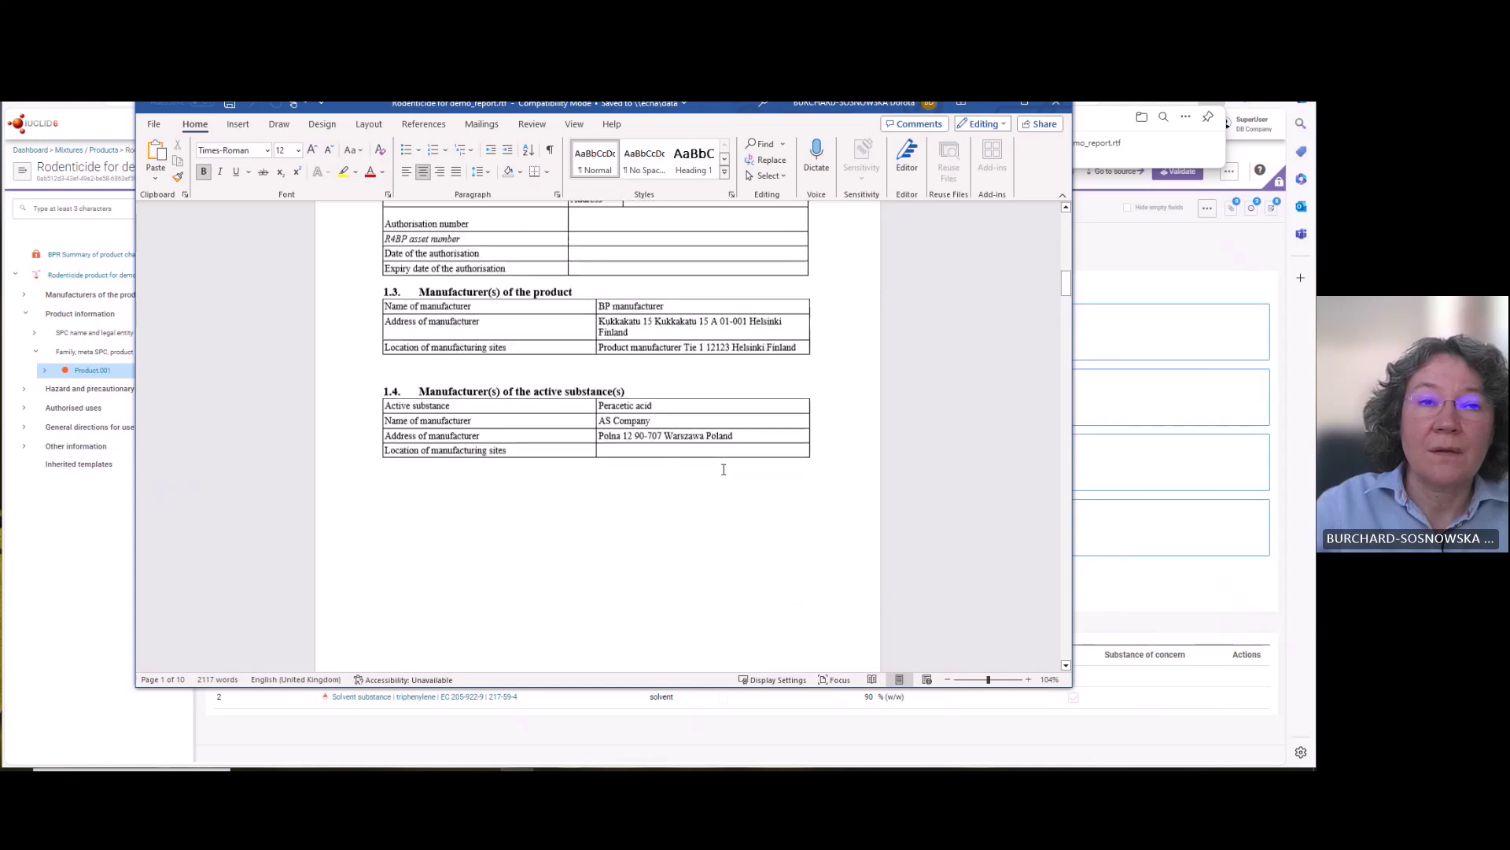
scroll(723, 470, down, 8)
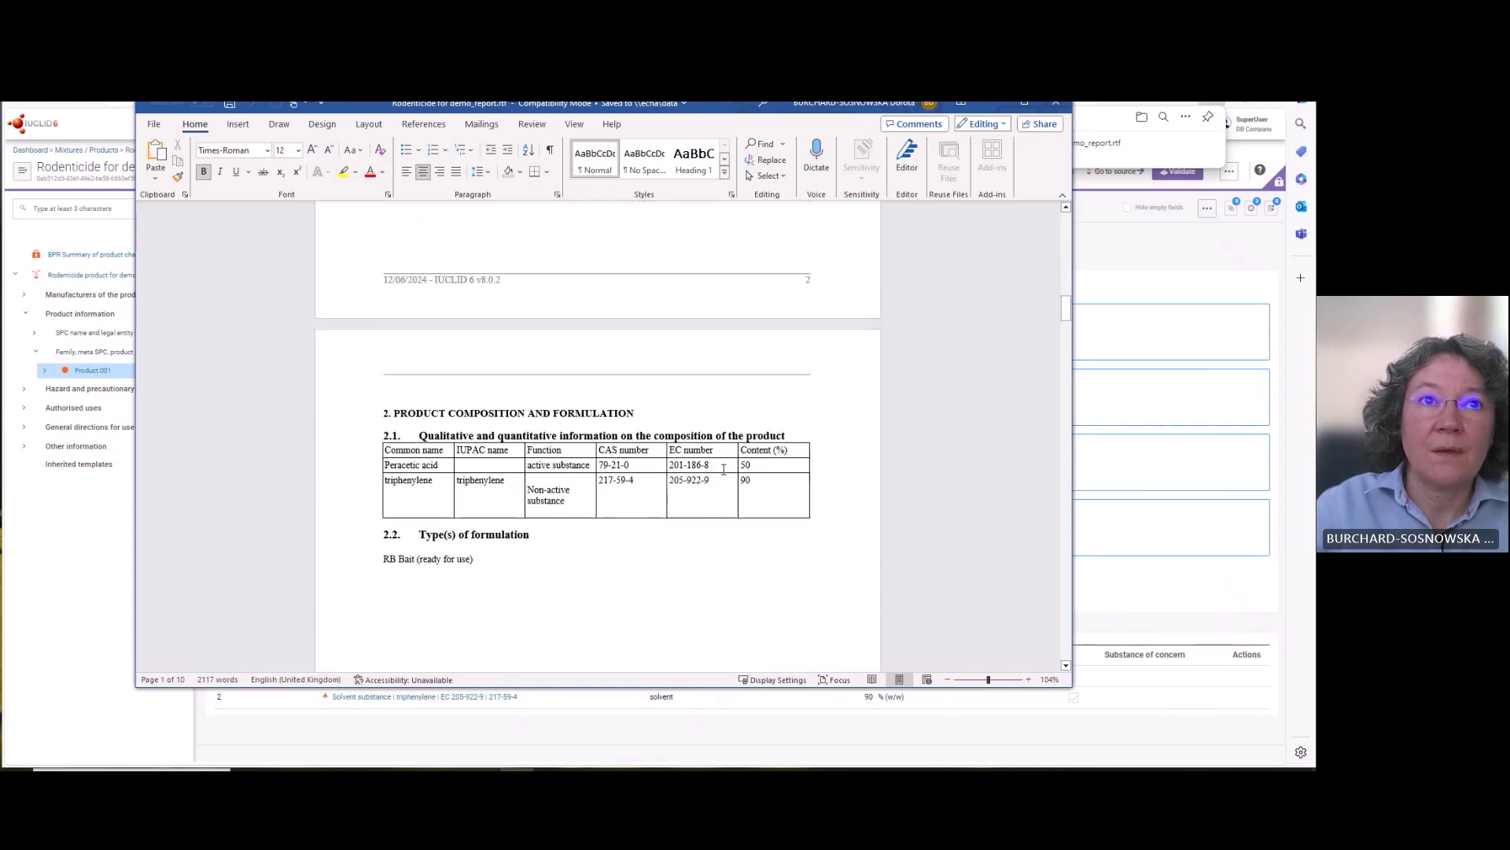